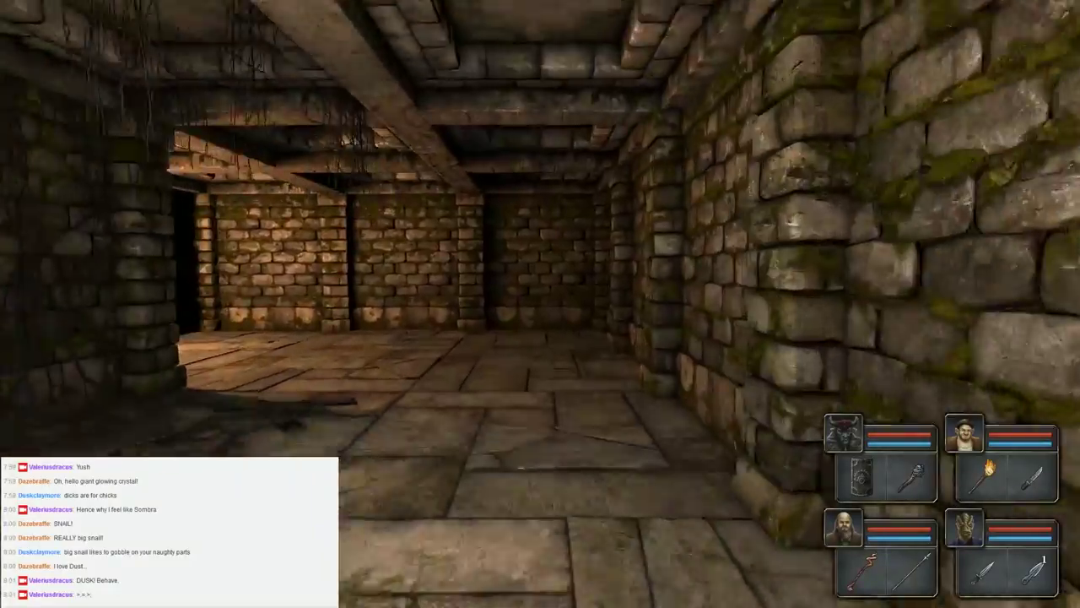
Survey the starting rooms, facing the chained, vine-covered and mossy walls
key("q")
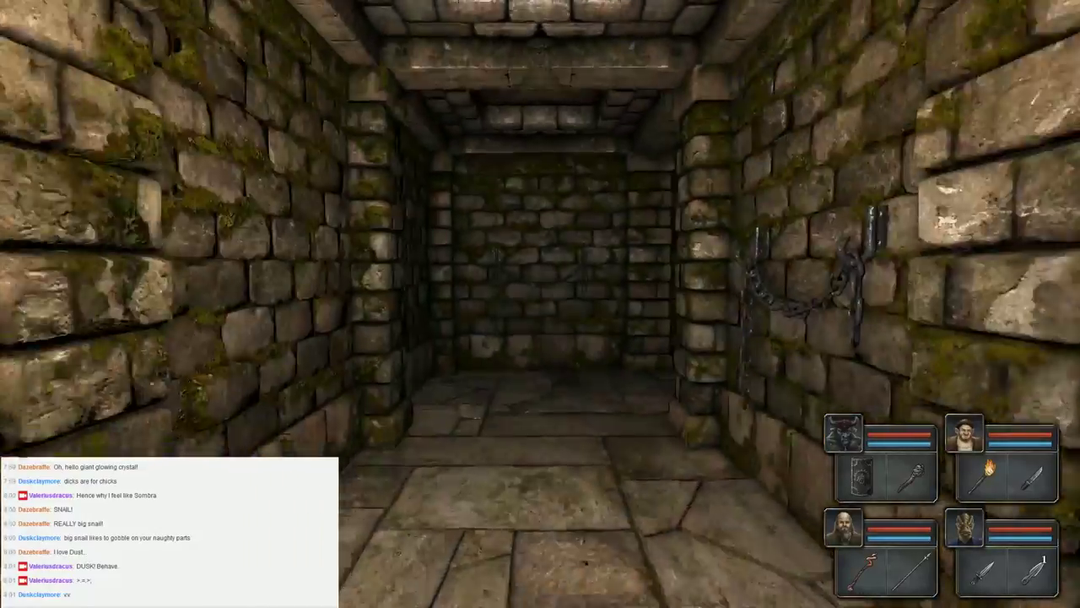
key("e")
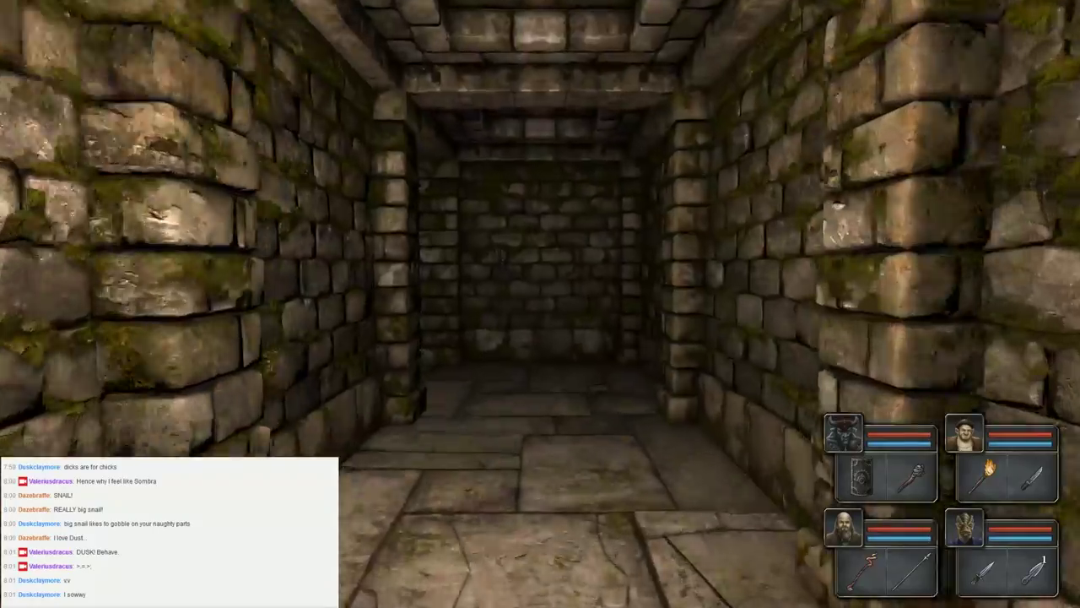
key("w")
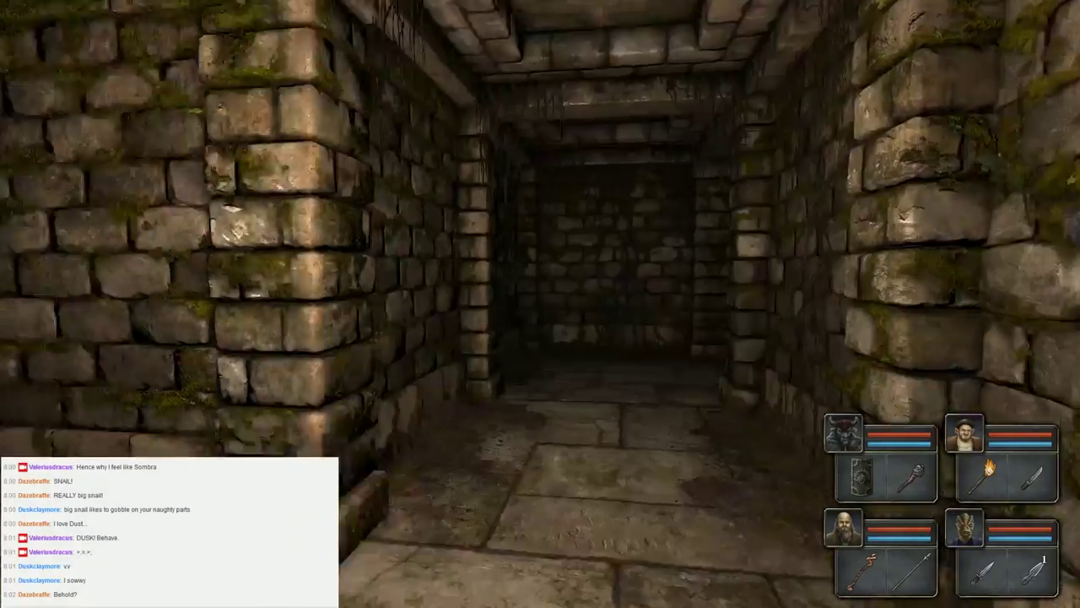
key("q")
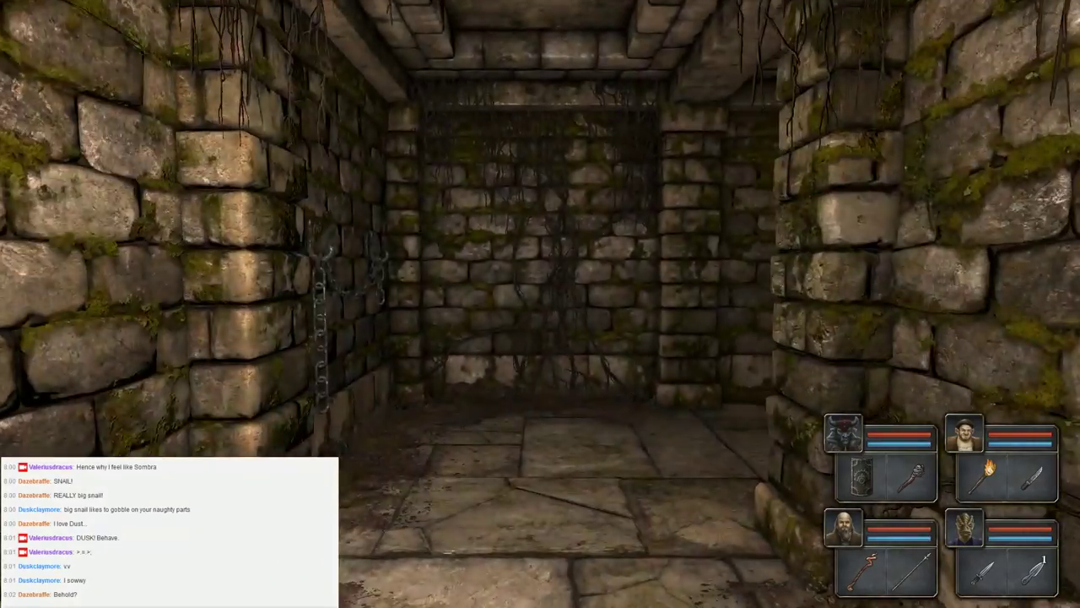
key("q")
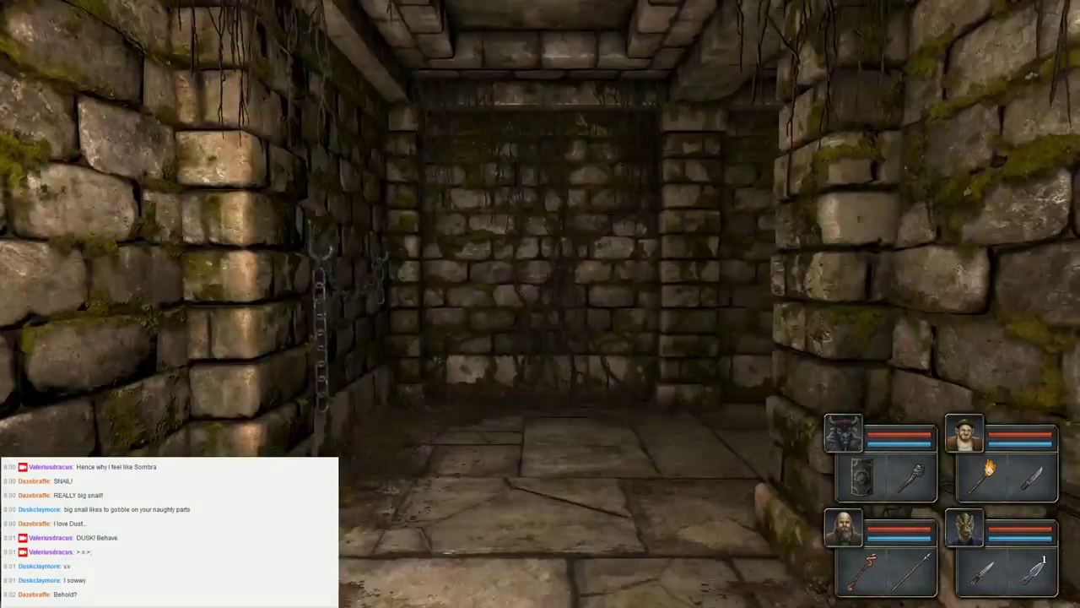
key("q")
key("q")
key("e")
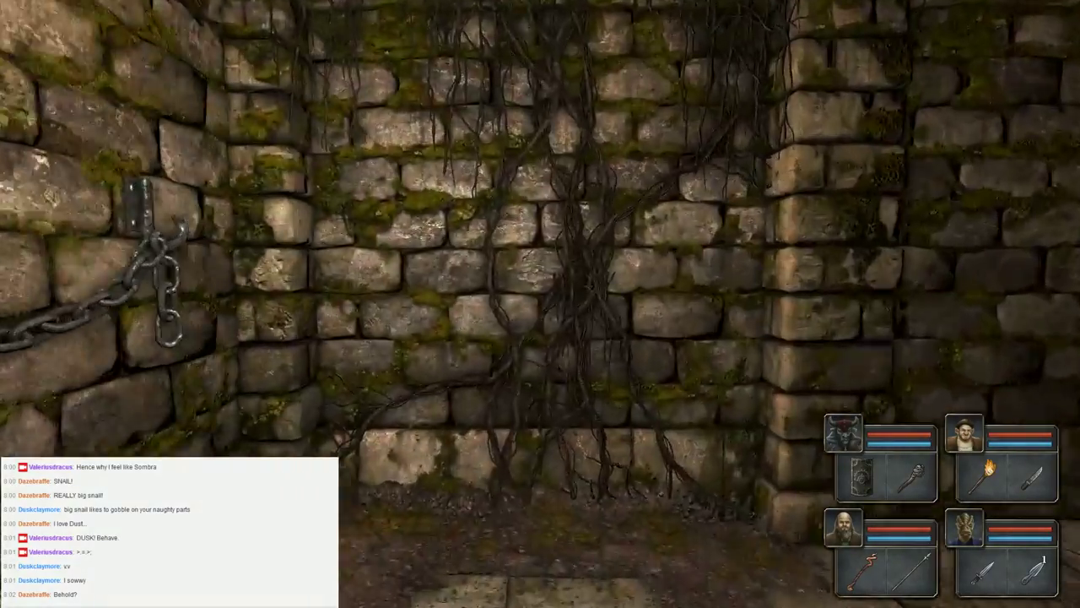
key("q")
key("e")
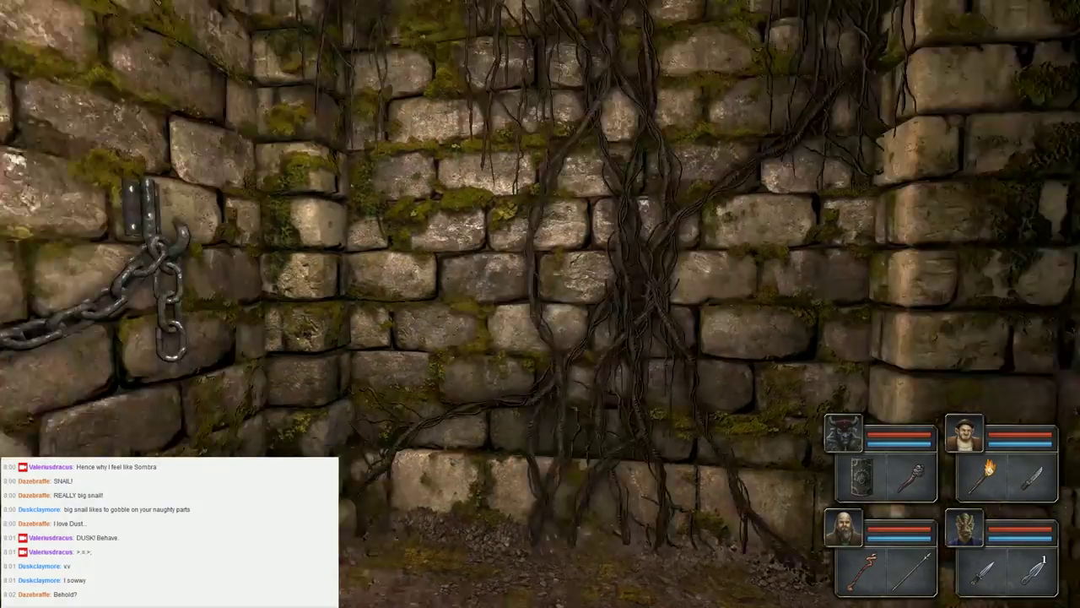
key("e")
key("q")
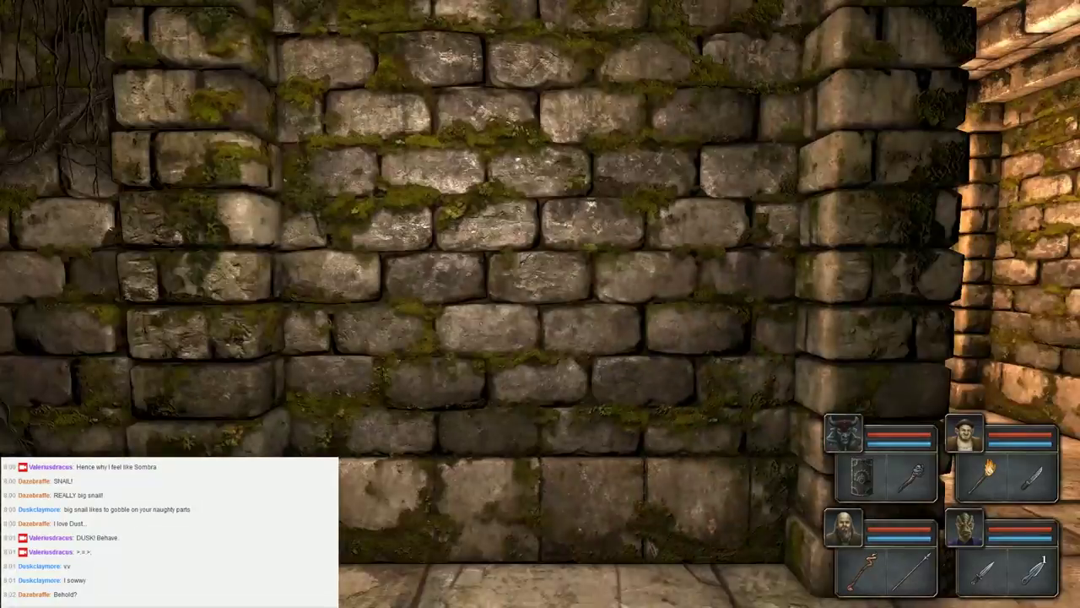
key("q")
key("q")
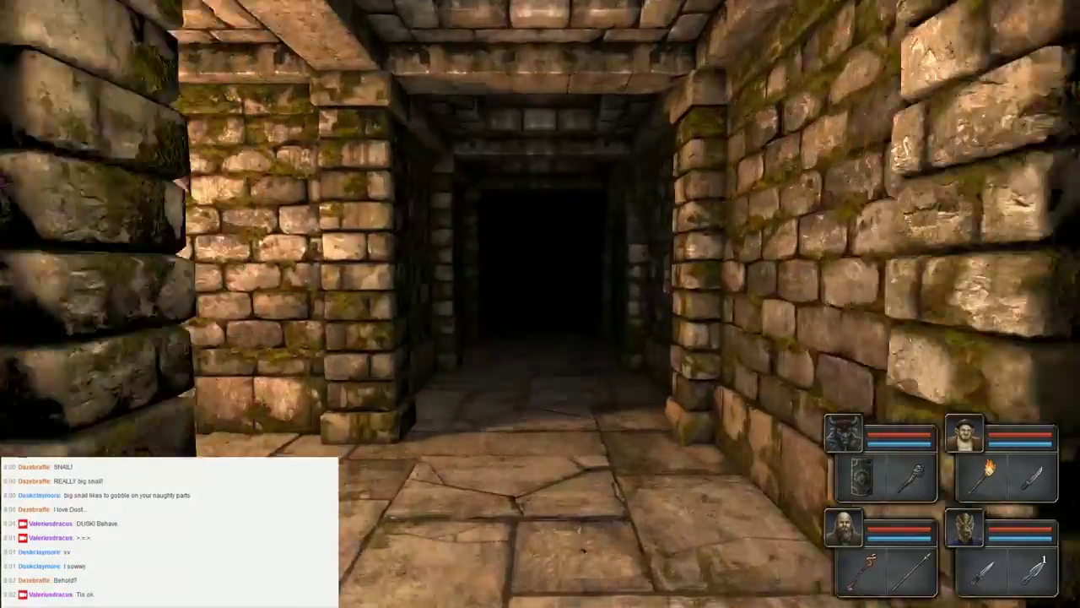
Step into the torch alcove, then head toward the long dark corridor
key("w")
key("w")
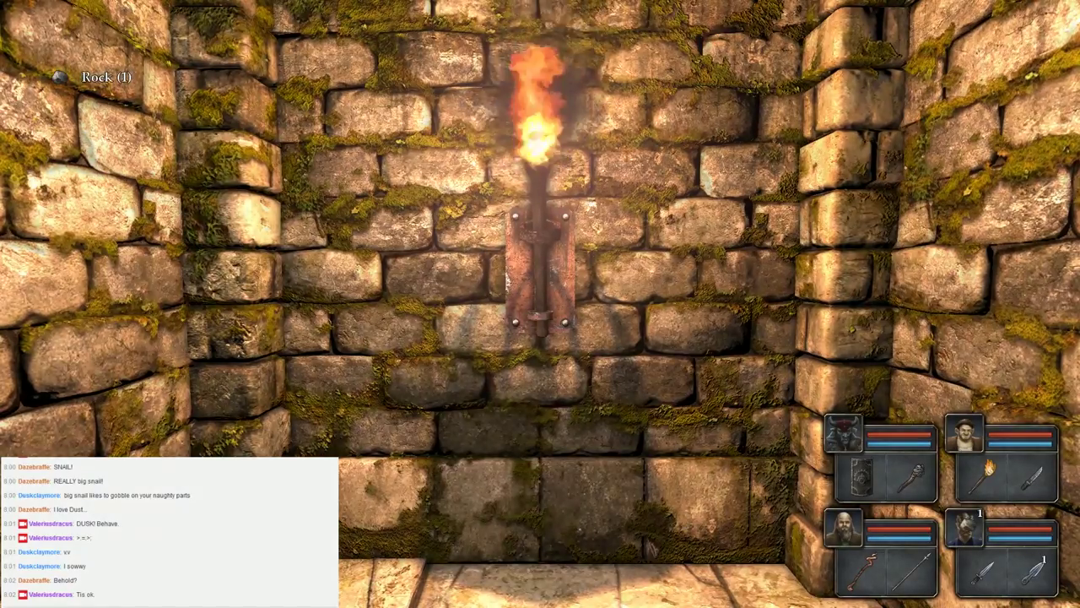
key("q")
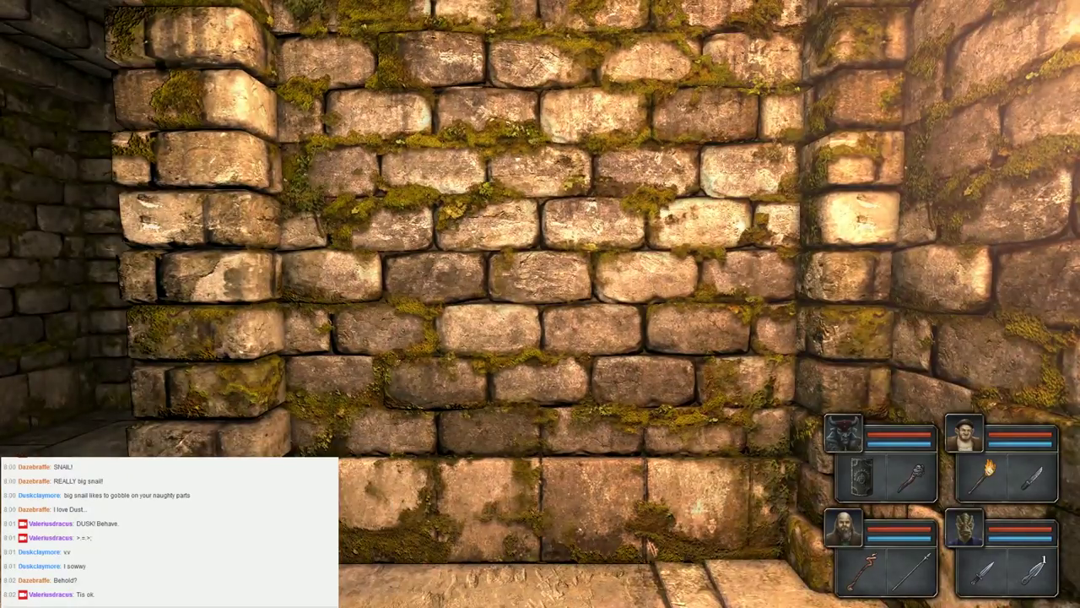
key("e")
key("e")
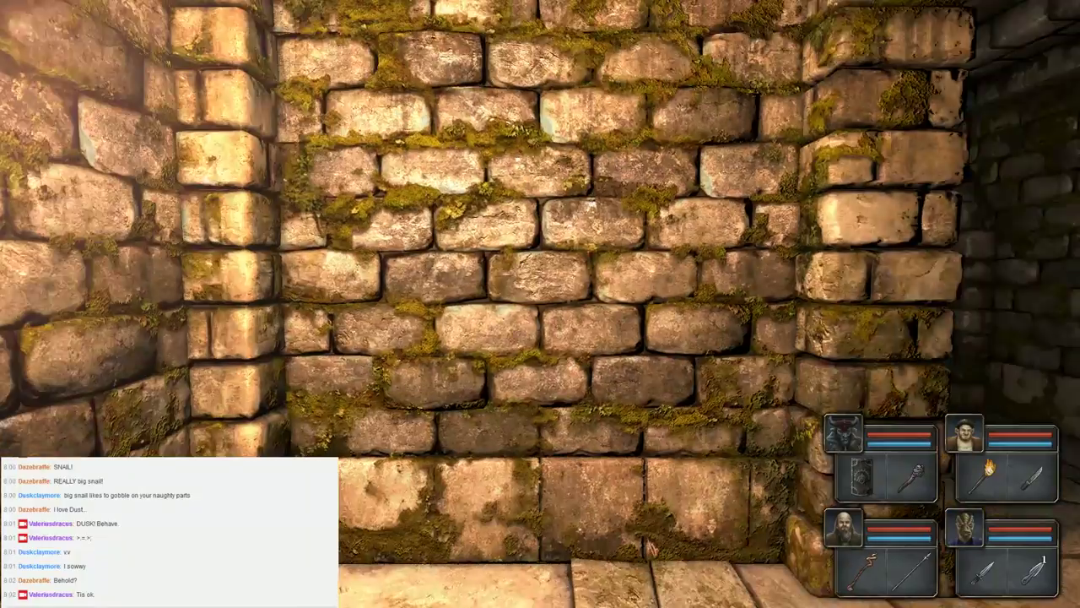
key("s")
key("e")
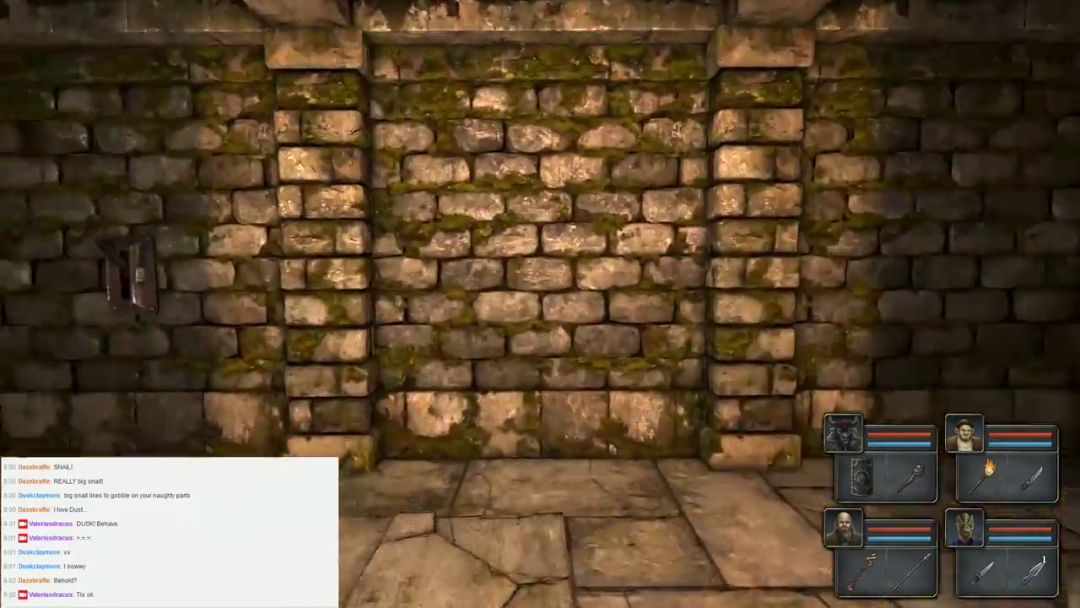
key("w")
key("q")
key("e")
Pull the wall lever to raise the portcullis and walk down the corridor beyond
key("w")
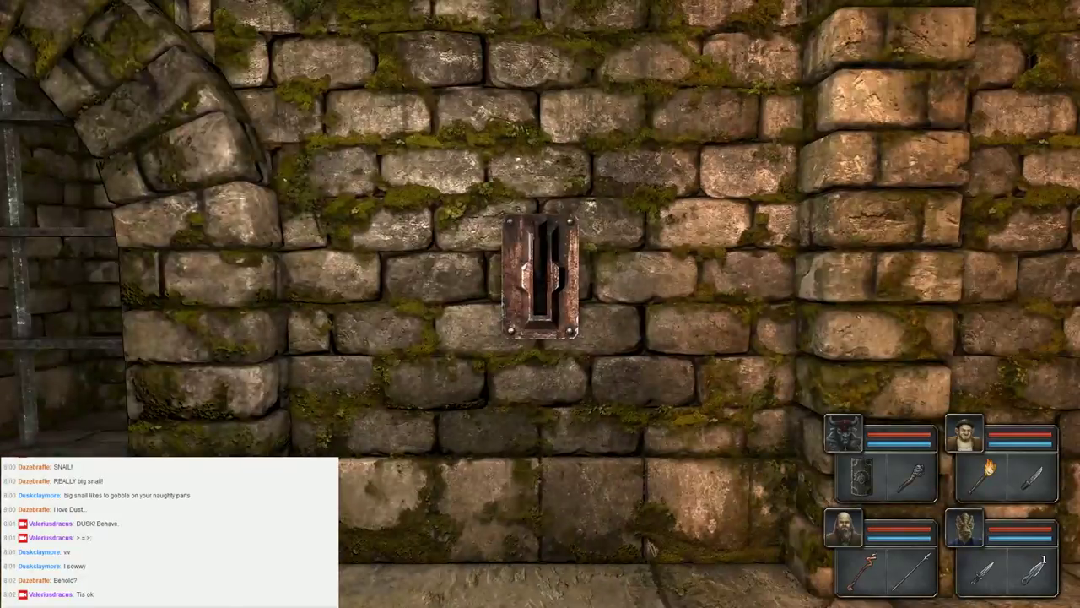
left_click(540, 279)
key("q")
key("q")
key("w")
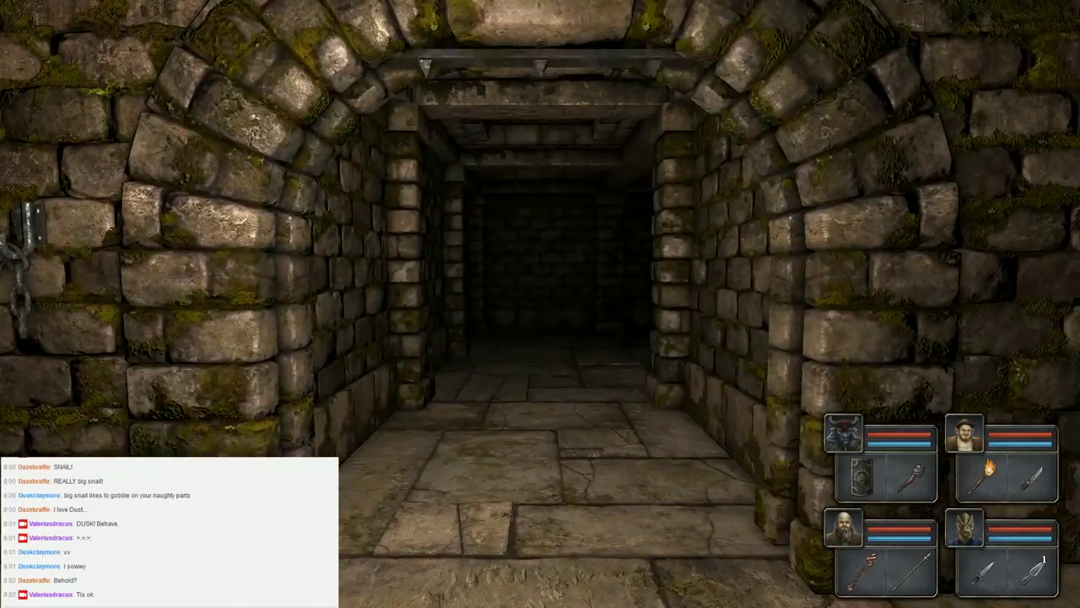
key("w")
key("w")
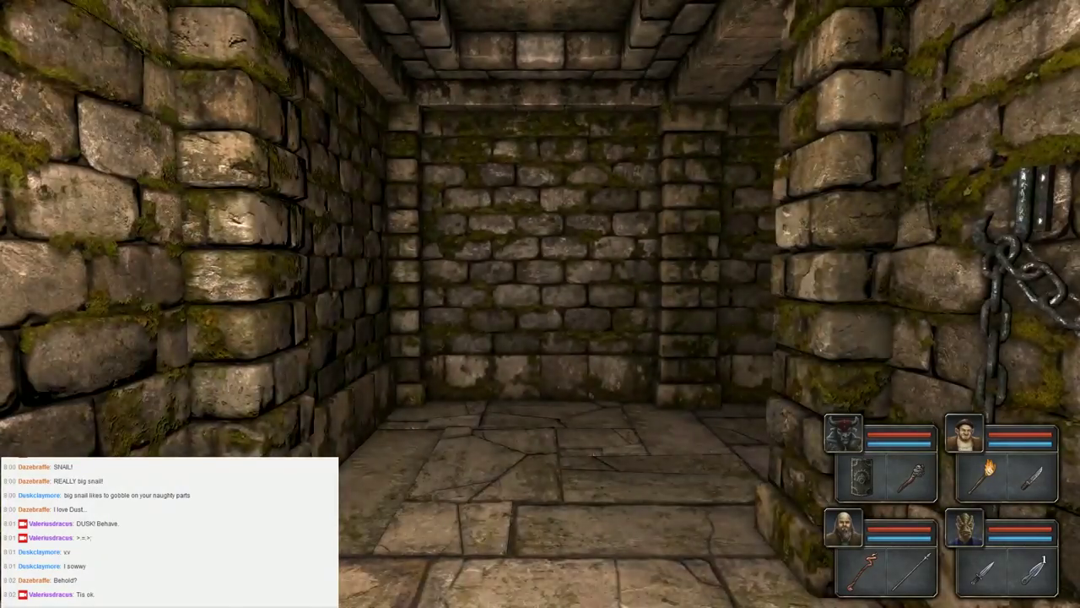
key("e")
Put the five rocks in Larry's hand and store the throwing knife in his pack
left_click(965, 530)
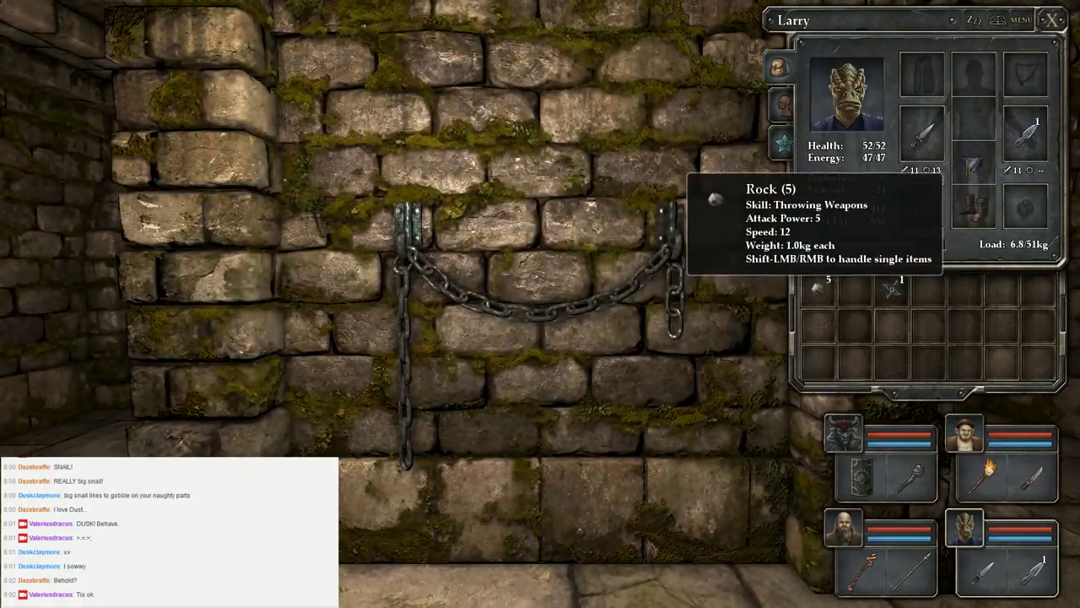
left_click(819, 287)
left_click(1028, 131)
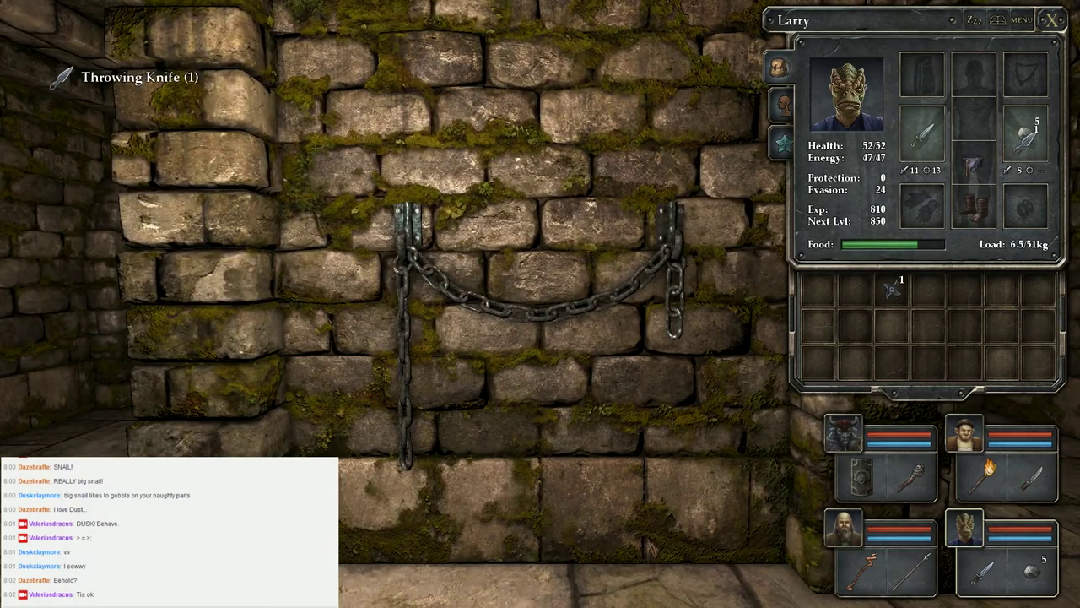
left_click(823, 287)
left_click(861, 287)
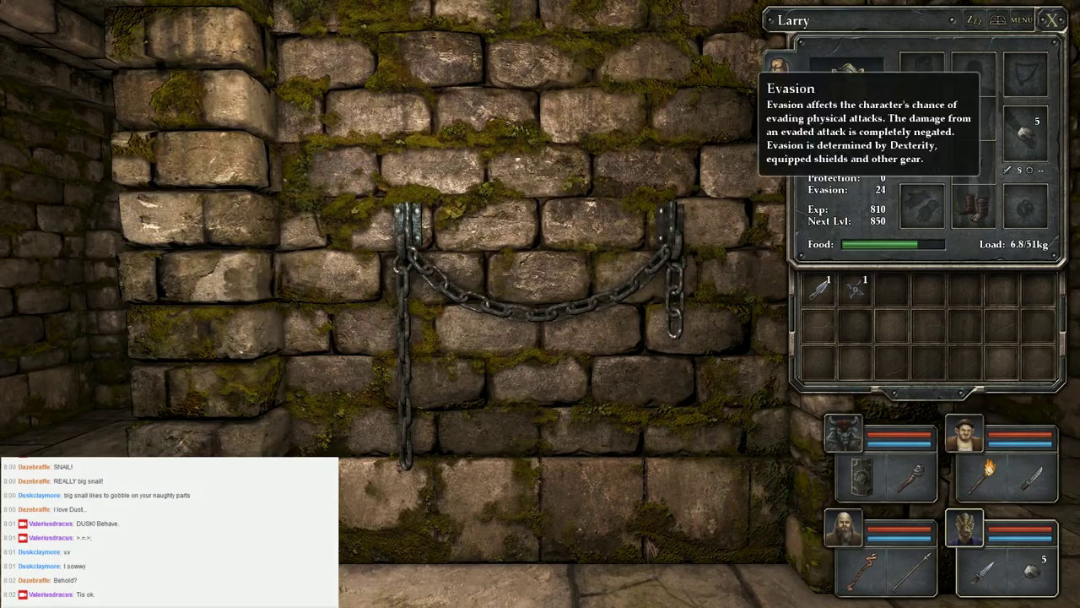
key("Escape")
Walk to the corridor's dead end, turn back toward the dark doorway and pause
key("q")
key("w")
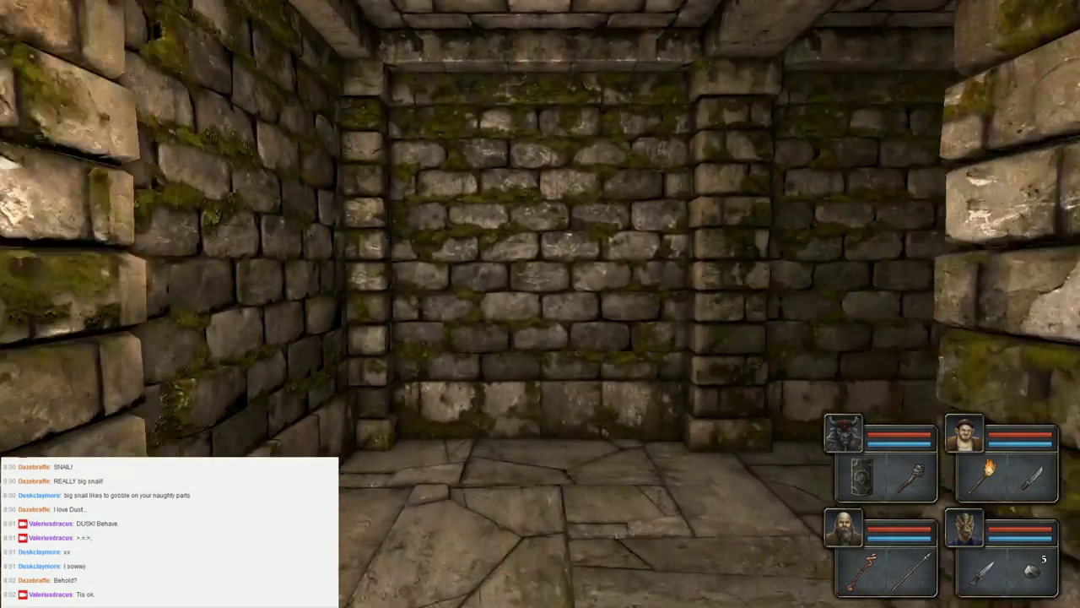
key("w")
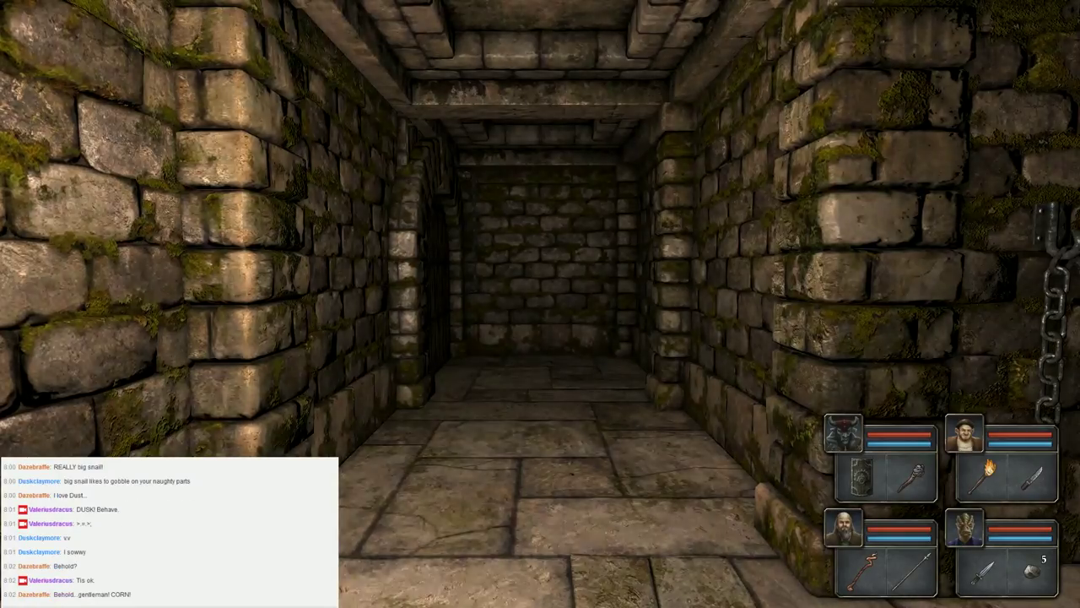
key("w")
key("w")
key("w")
key("q")
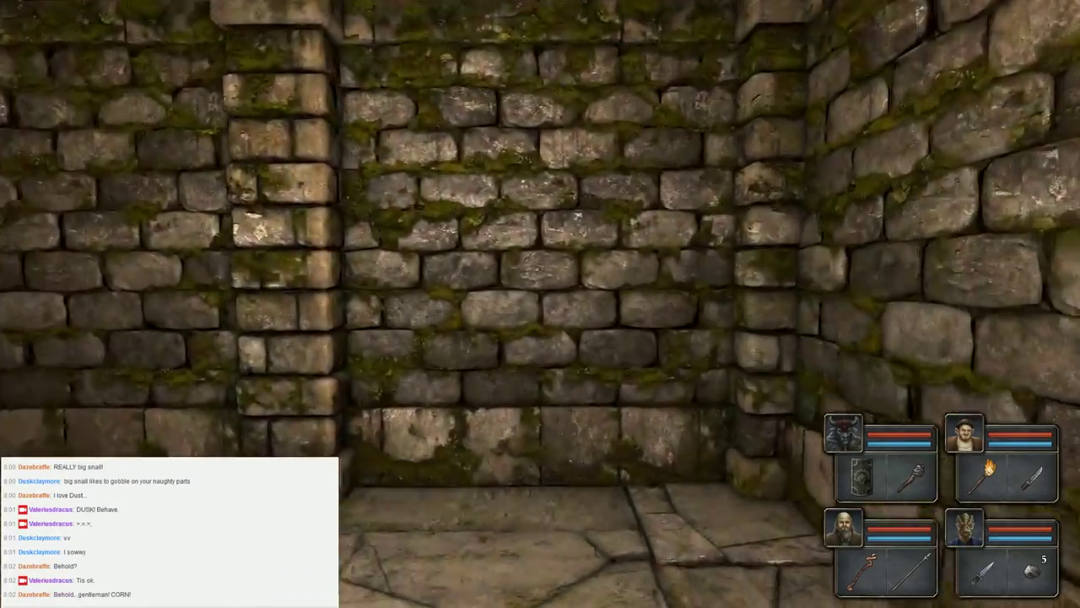
key("q")
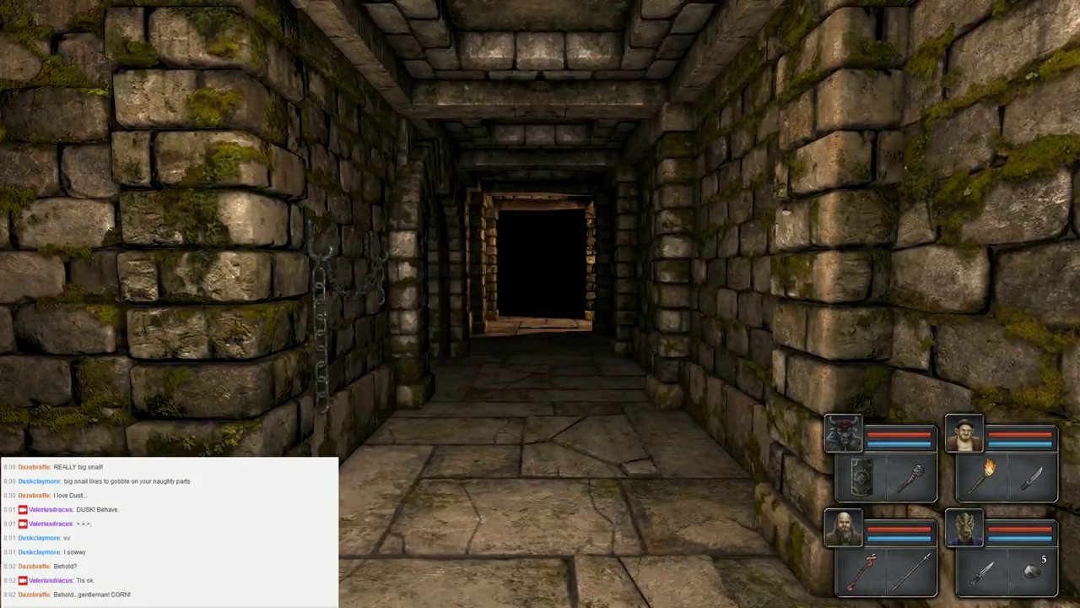
key("Escape")
Save the game, overwriting the Autosave slot
left_click(544, 257)
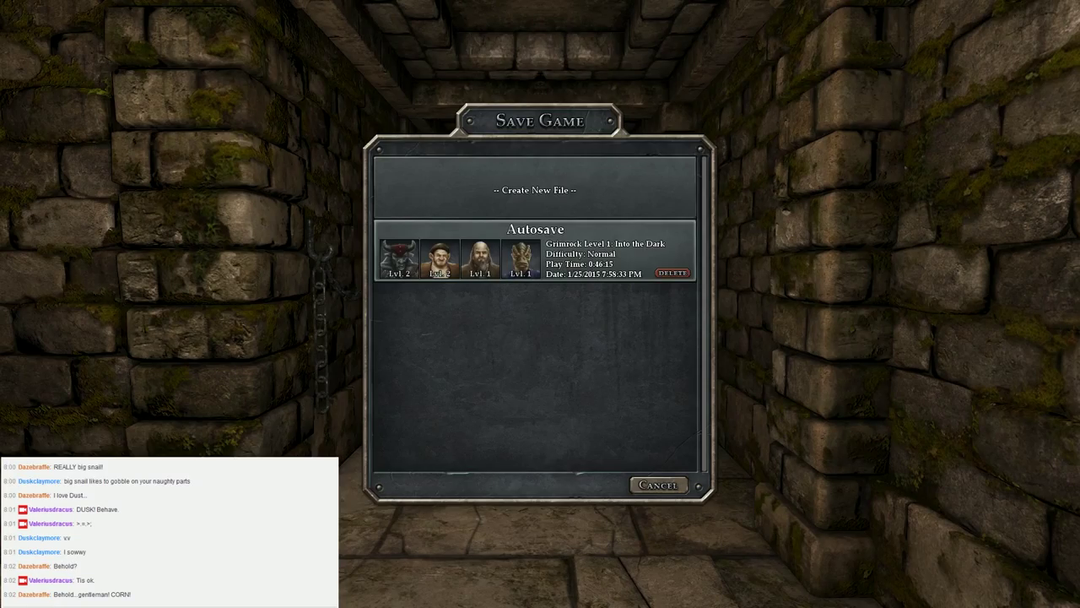
left_click(441, 262)
left_click(568, 359)
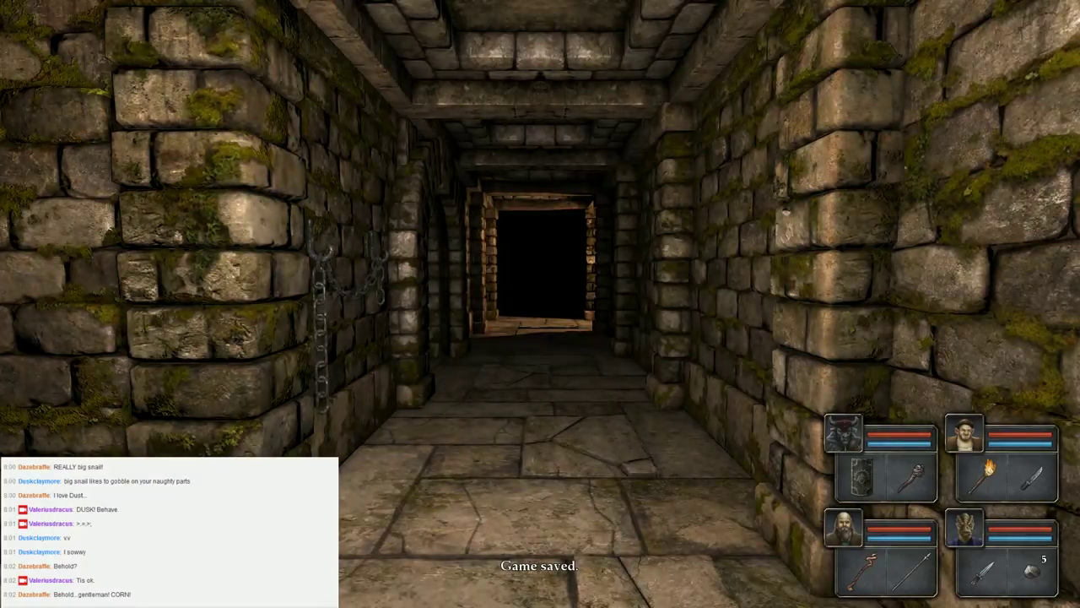
Walk through the arch to the corridor end and pick up the purple Doublet
key("w")
key("q")
key("q")
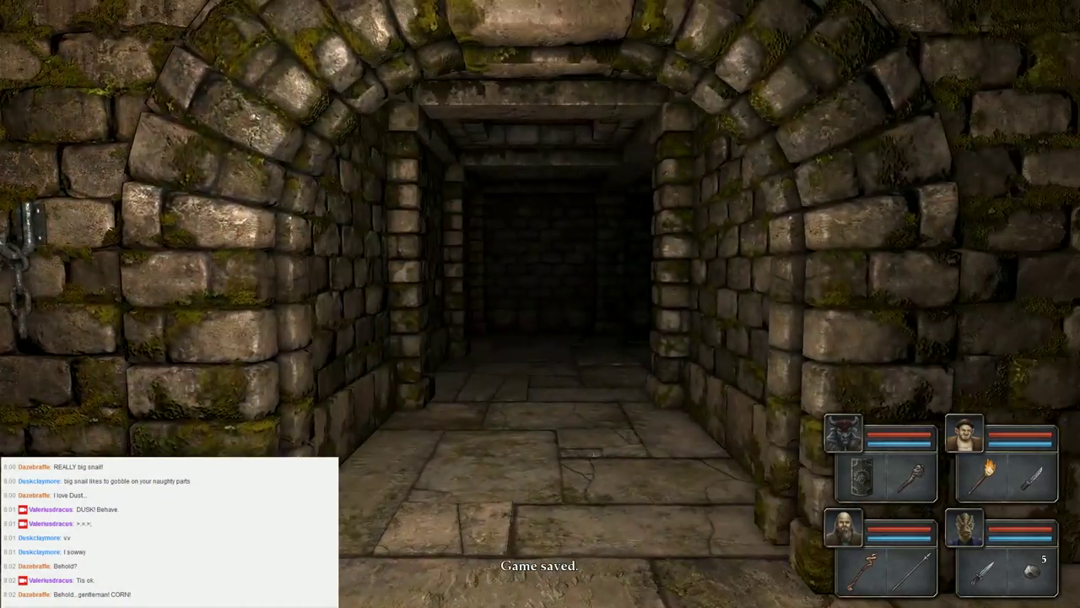
key("w")
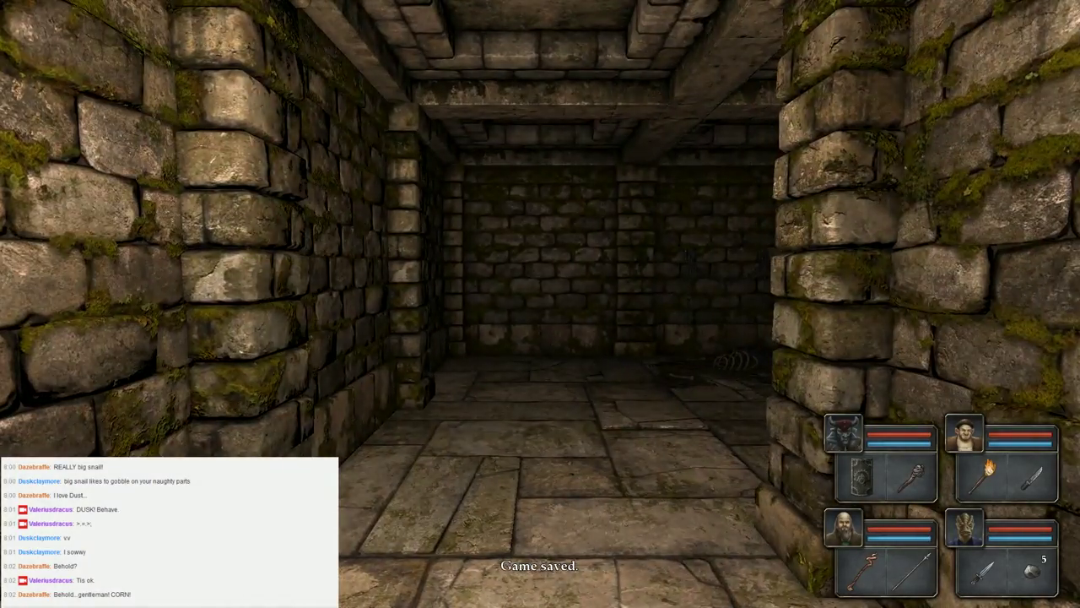
key("w")
key("q")
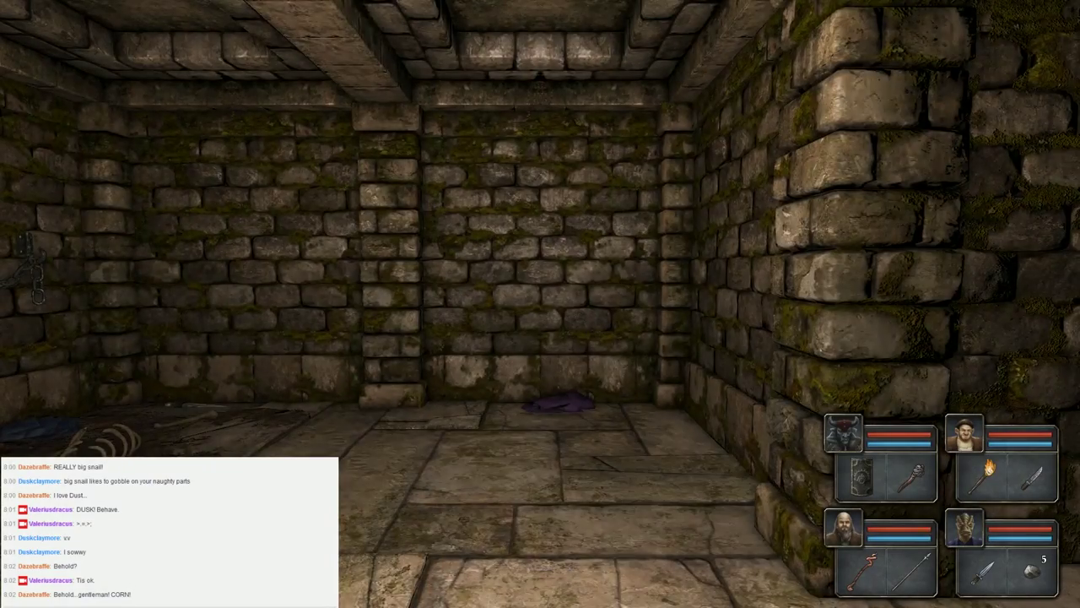
key("w")
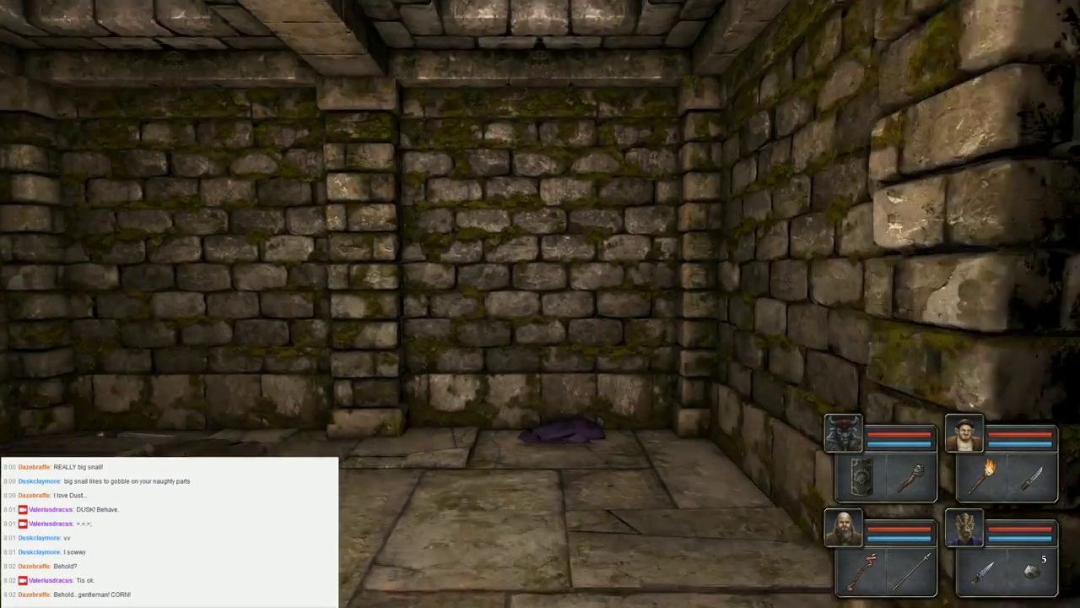
left_click(582, 582)
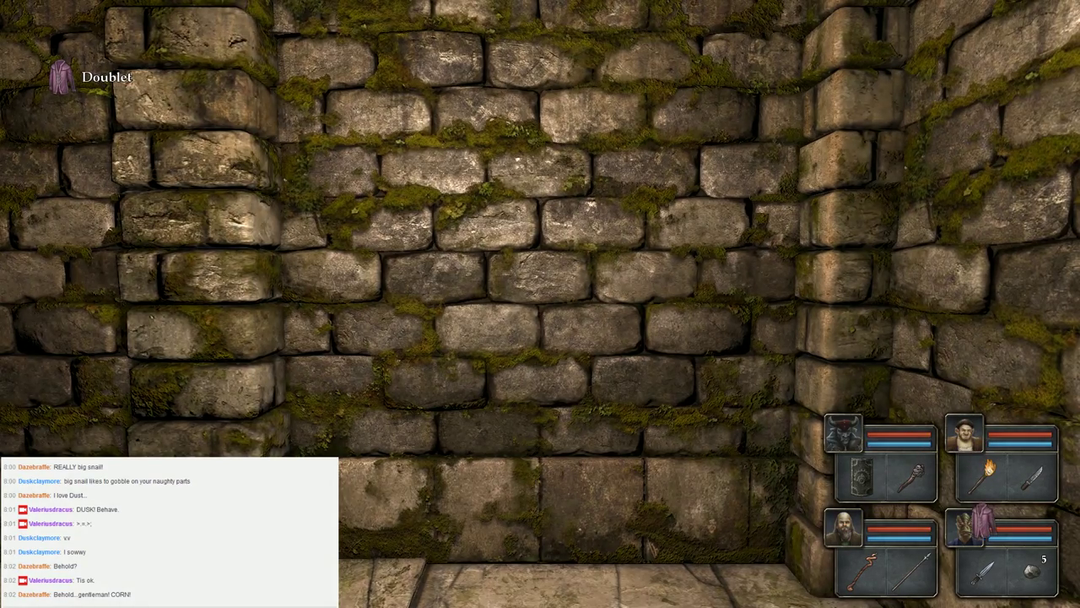
Equip the Doublet on Gary's torso
left_click(848, 438)
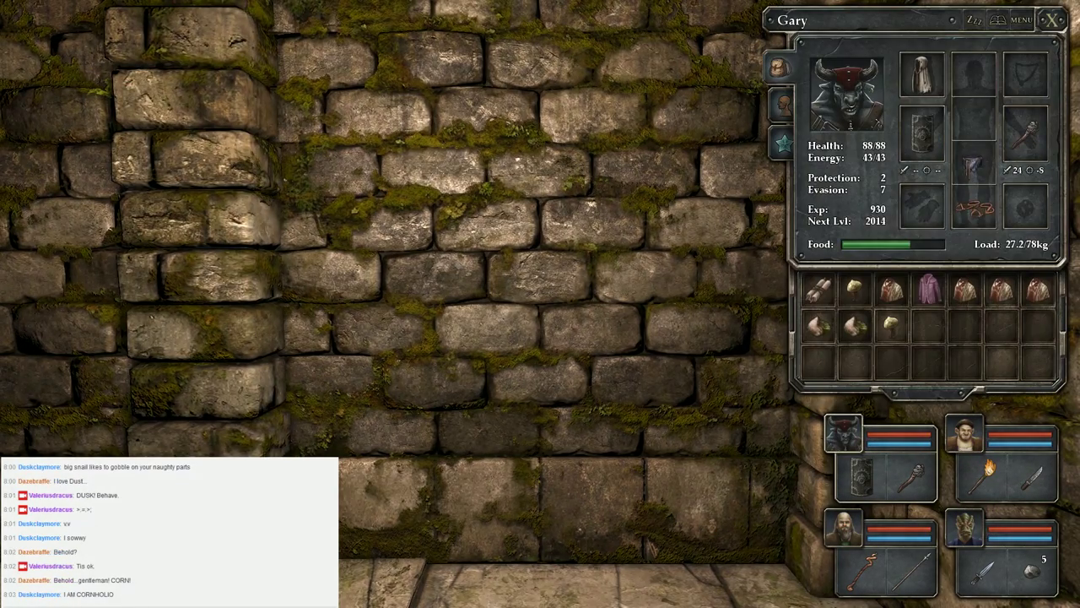
left_click(926, 291)
left_click(974, 120)
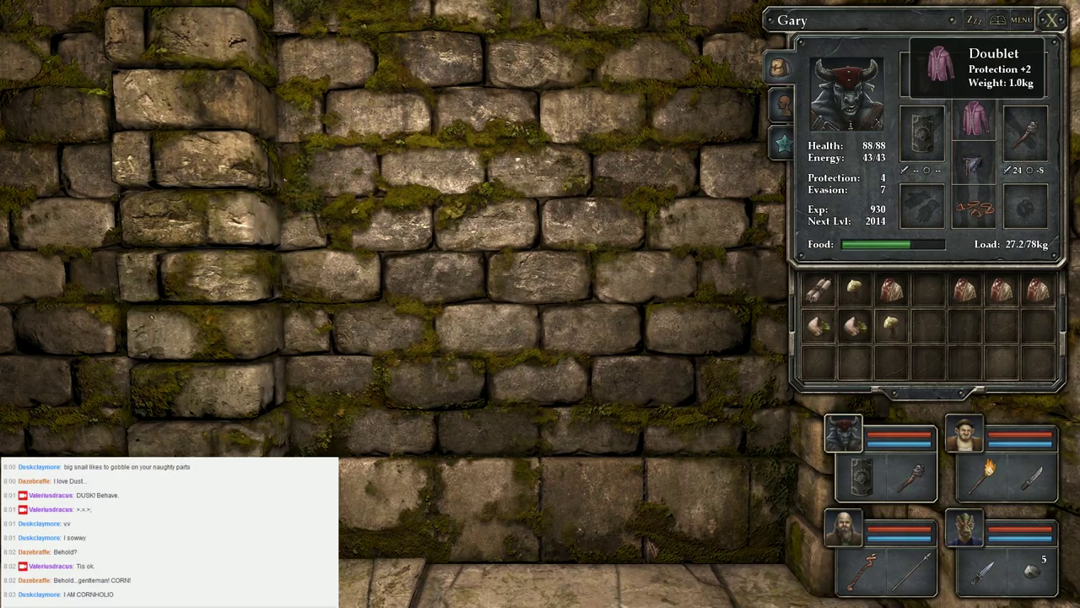
Move around the chained and mossy walls toward the dagger
key("s")
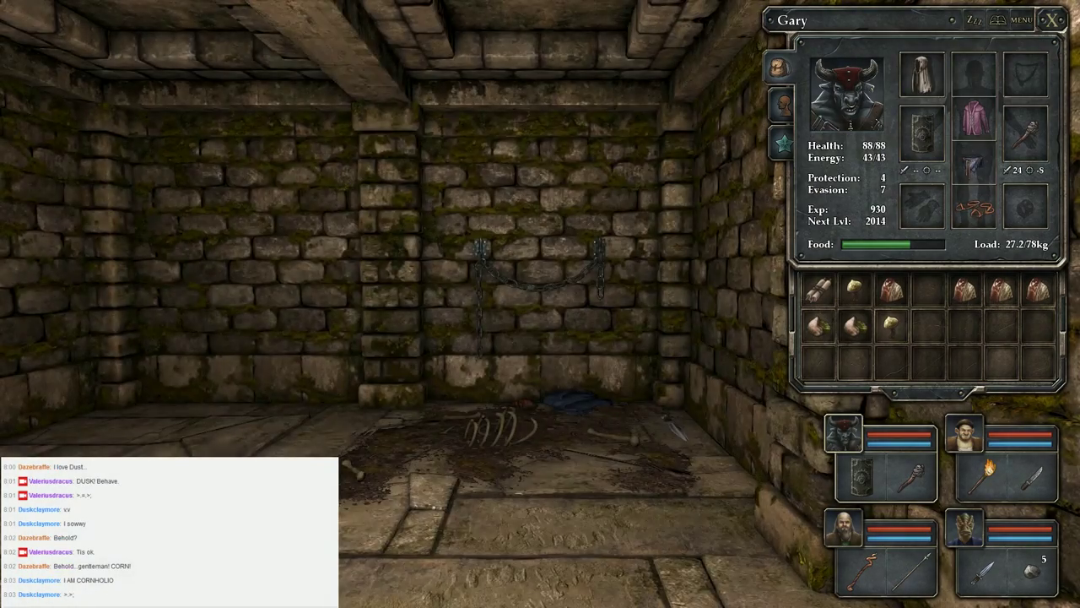
key("w")
key("w")
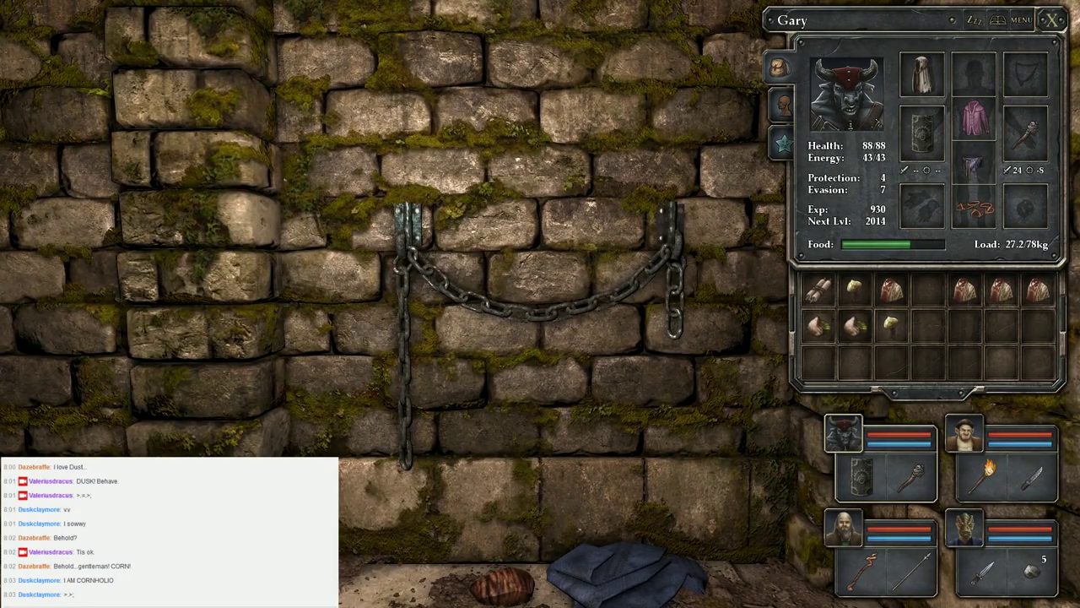
key("s")
key("e")
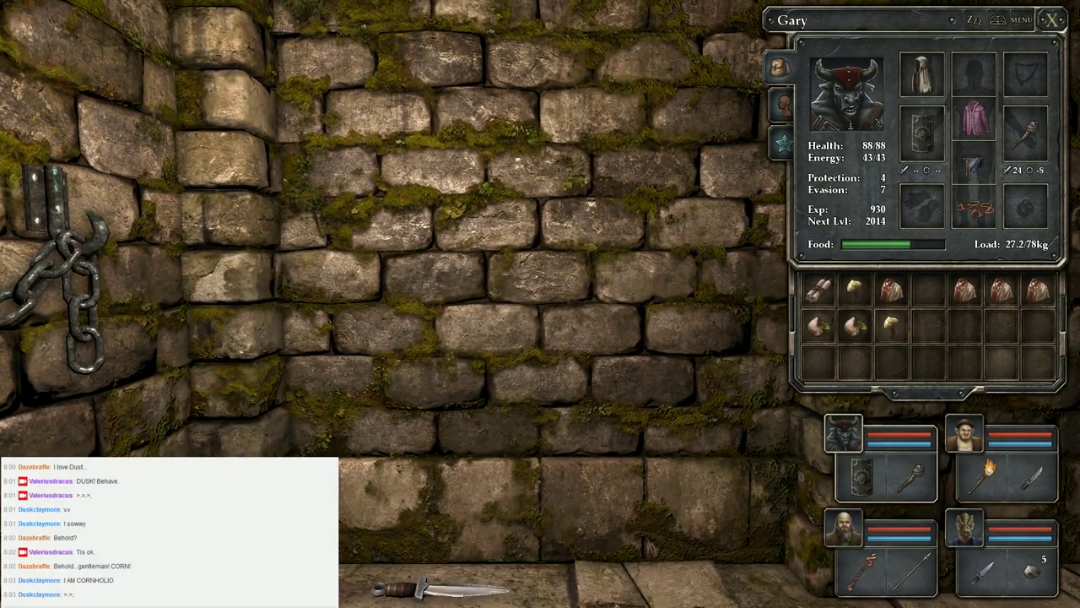
key("s")
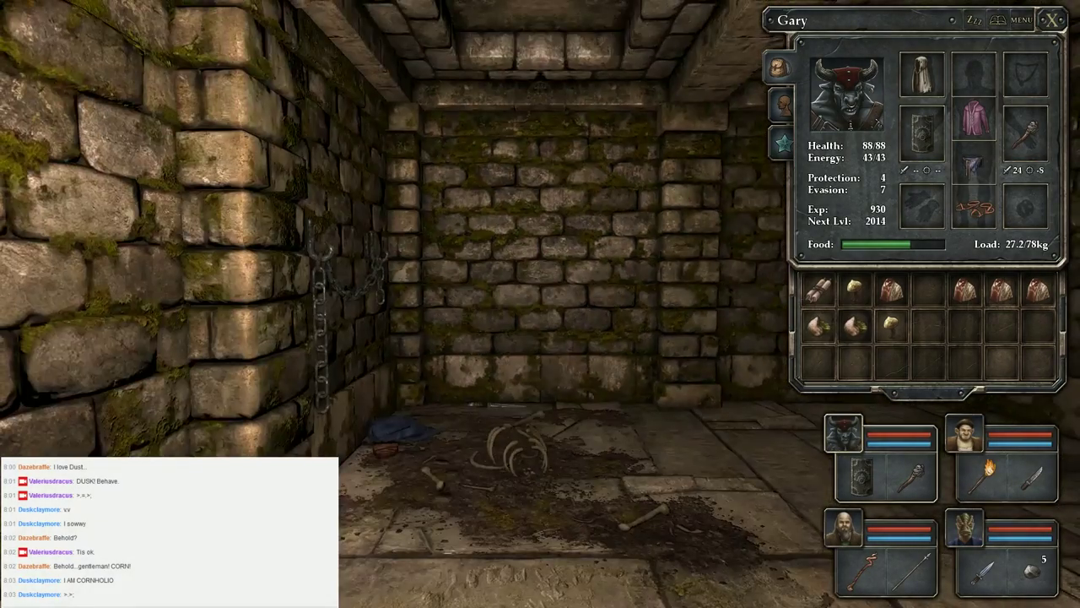
key("w")
key("Escape")
Give the floor Dagger to Chad and hand Chad's Torch to Ed Jones
key("1")
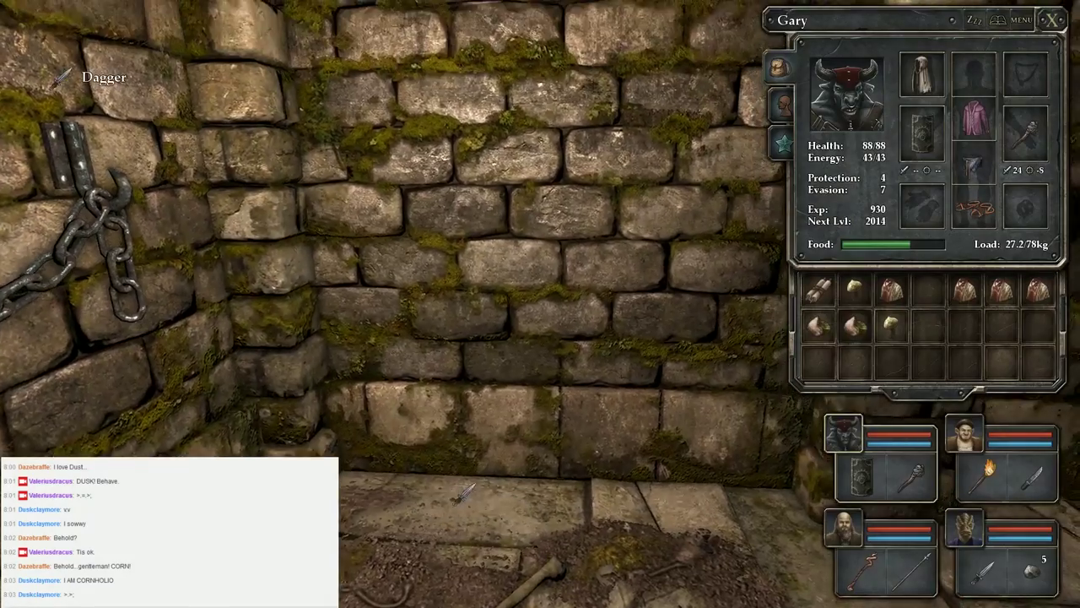
left_click(481, 429)
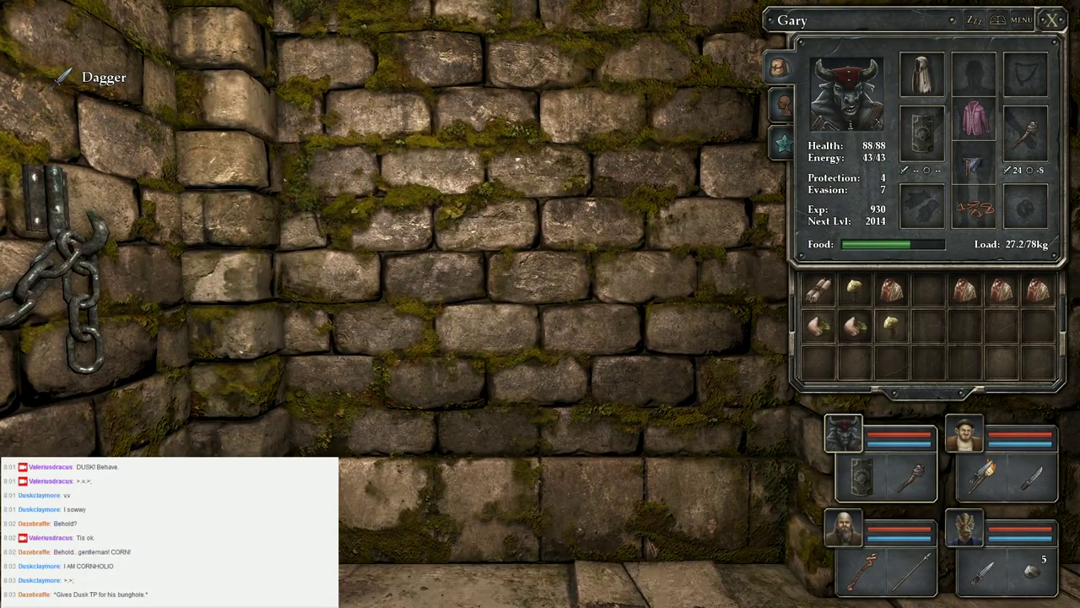
left_click(987, 480)
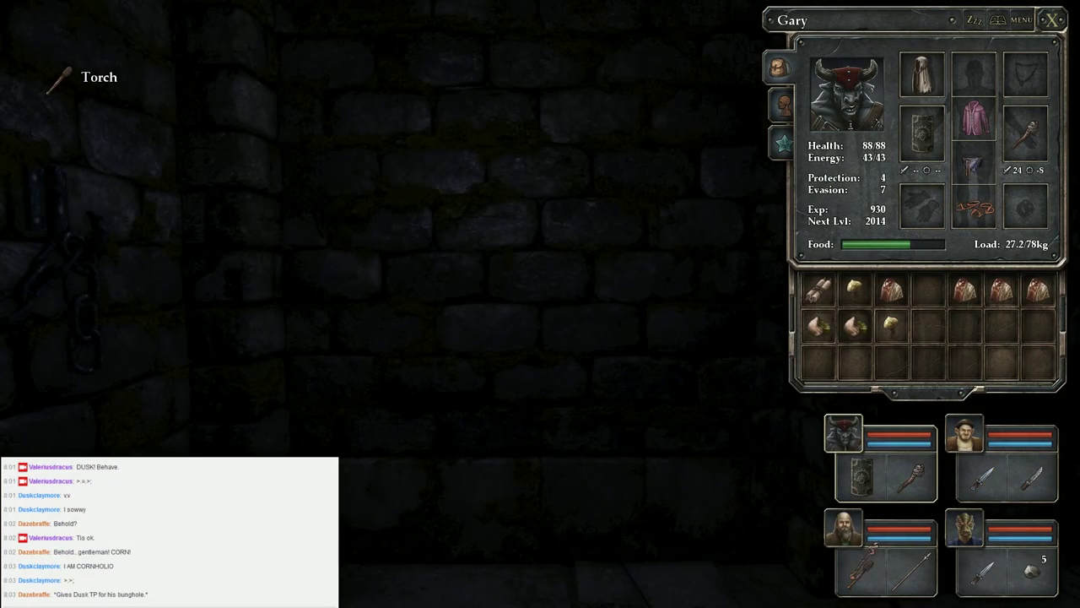
left_click(862, 570)
Pick up the Mole Jerky by the chained body and store it in Gary's inventory
key("e")
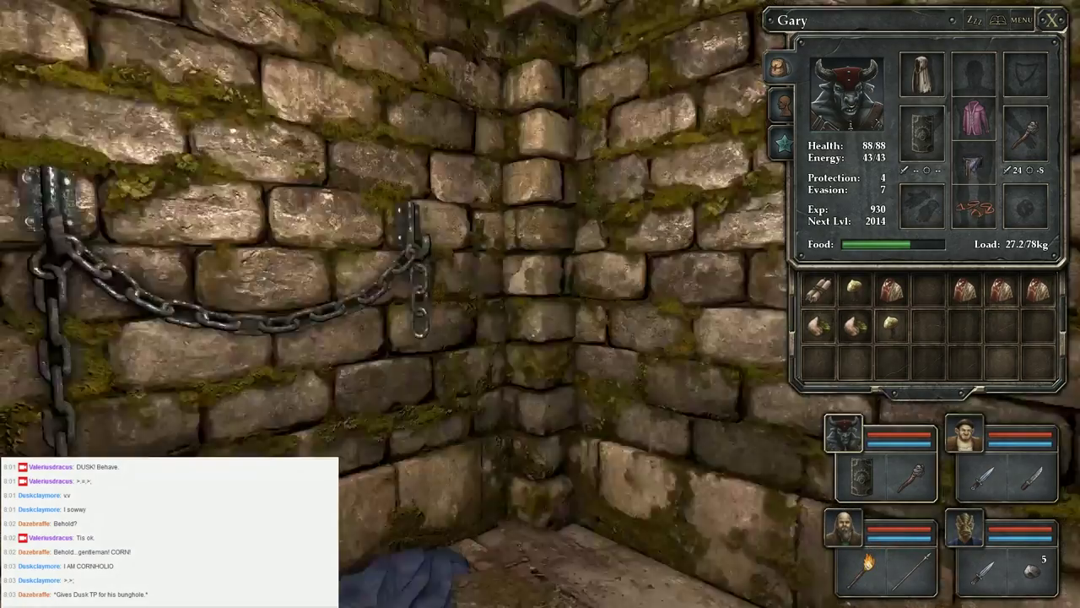
key("w")
key("q")
key("w")
key("s")
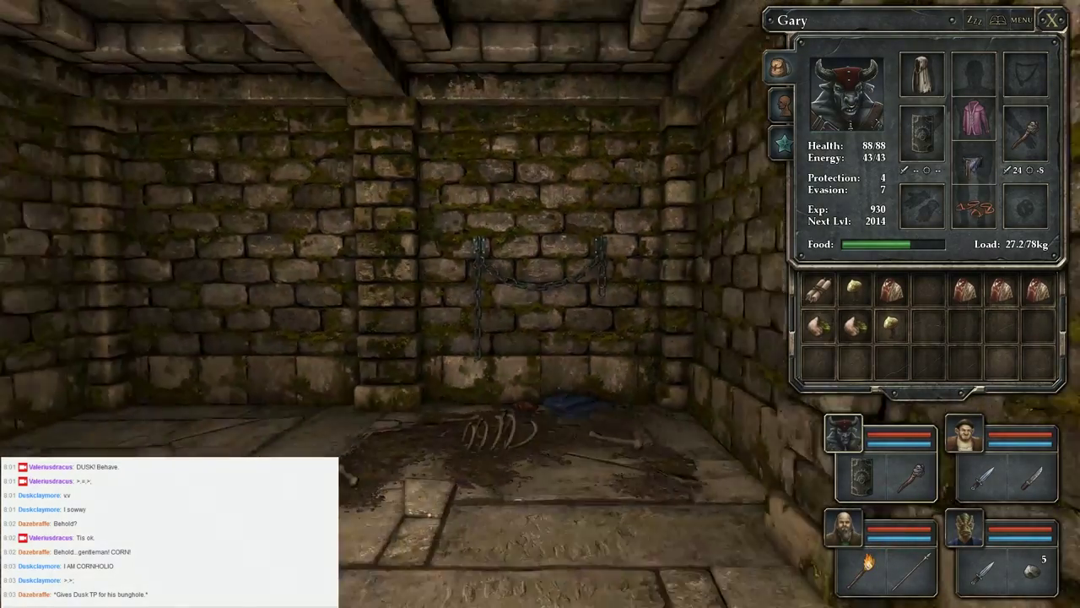
key("w")
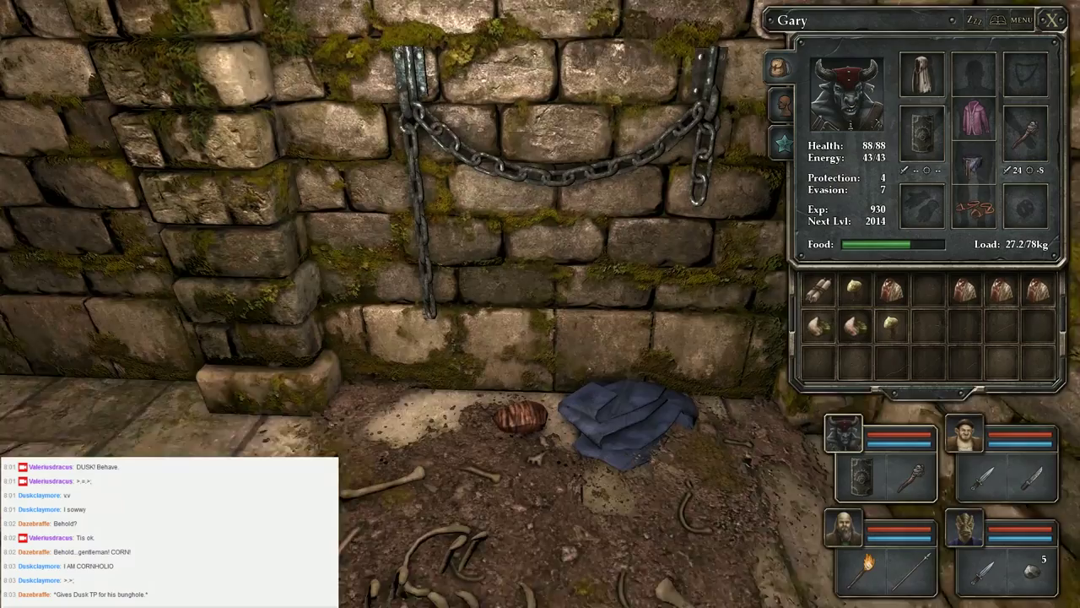
left_click(519, 418)
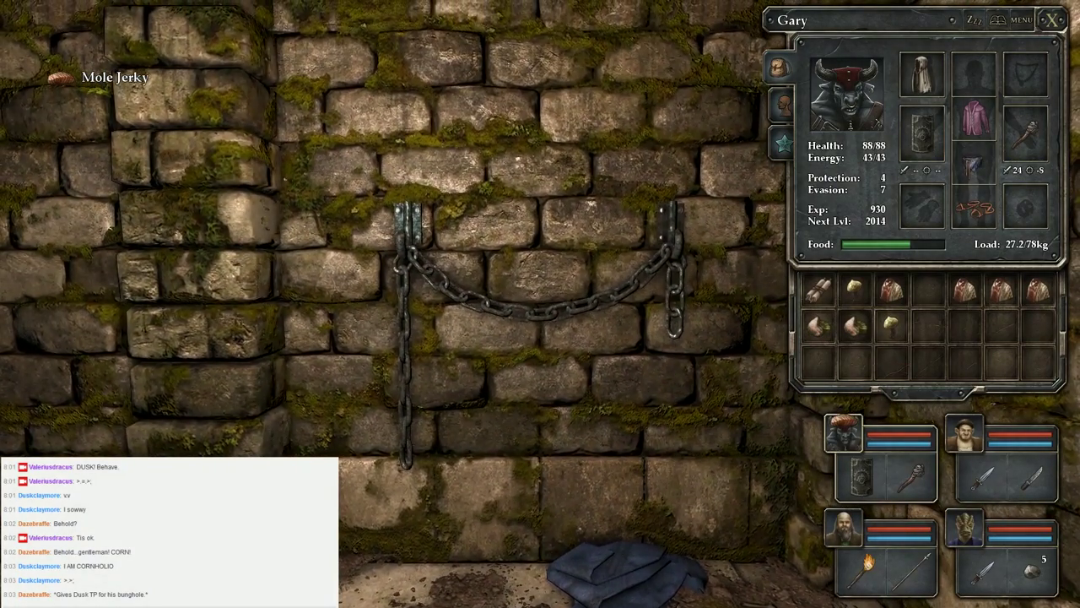
left_click(929, 291)
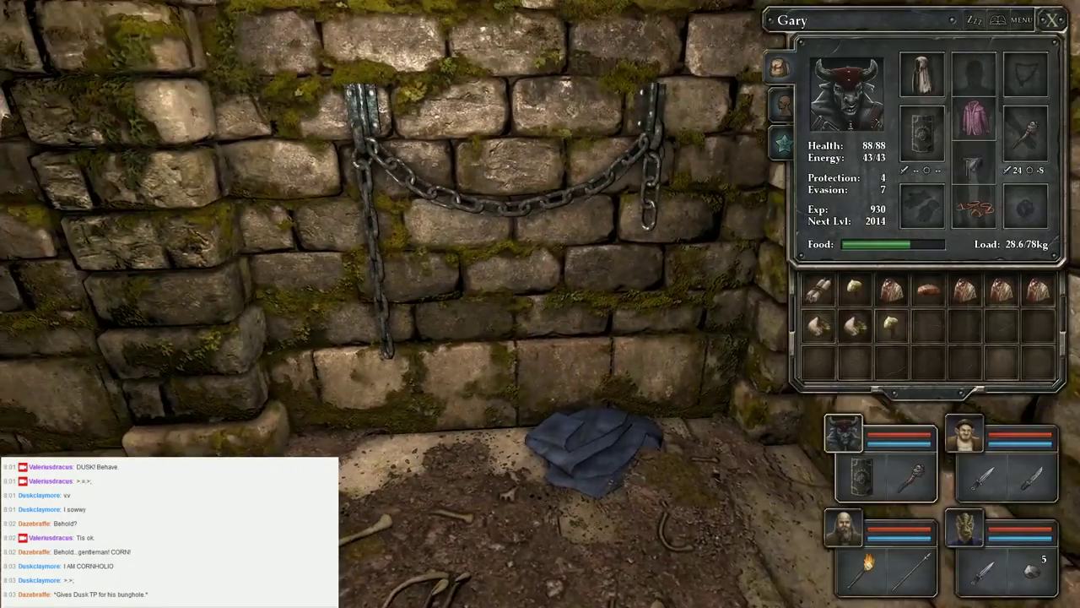
Pick up the Silk Hose for Ed and move Larry's Loincloth into his pack
left_click(591, 447)
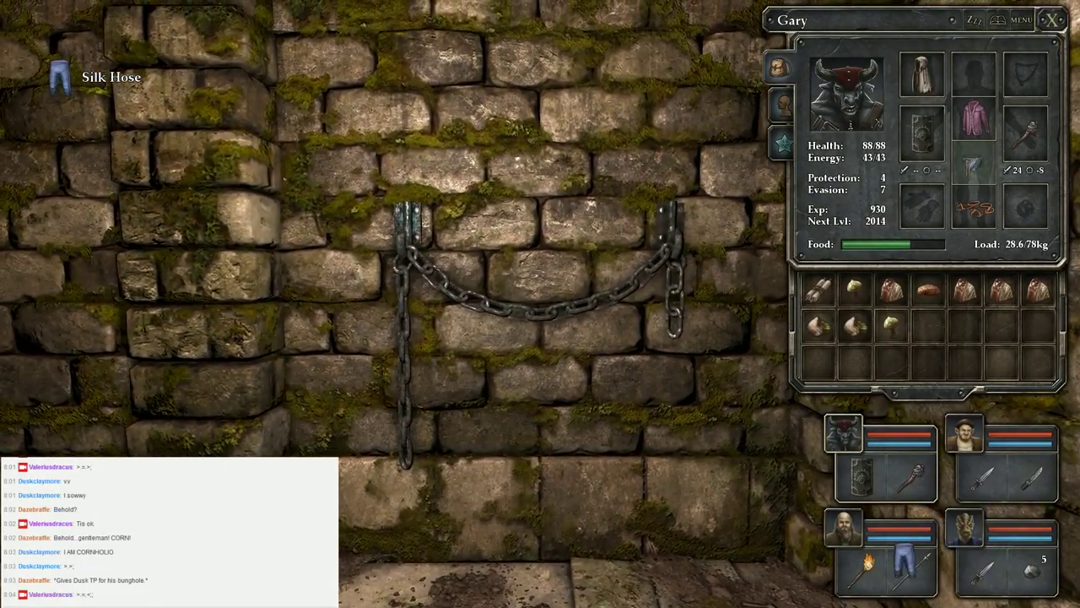
left_click(844, 530)
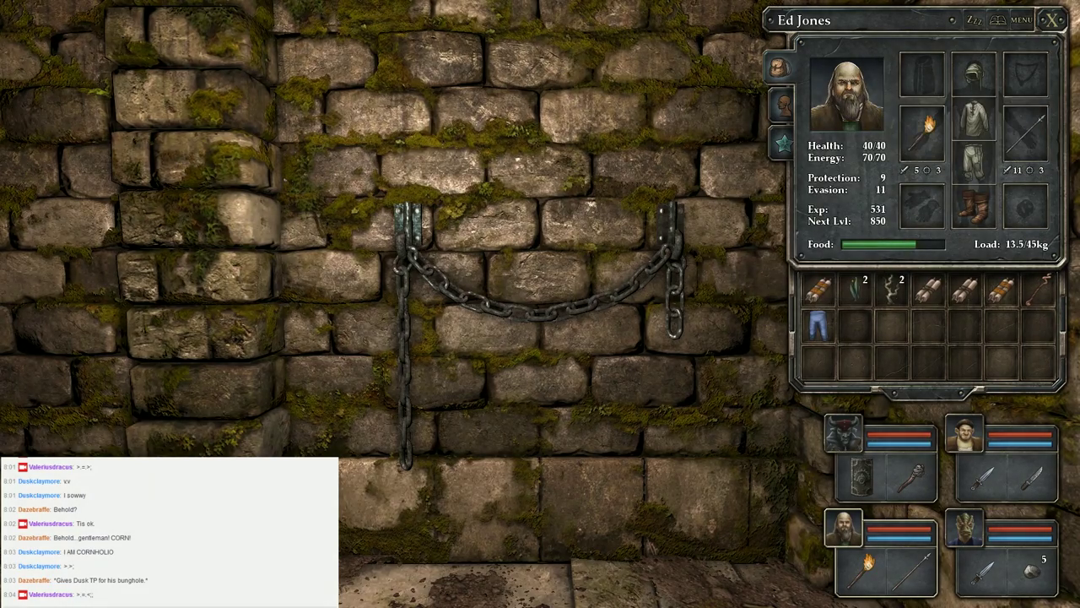
left_click(965, 435)
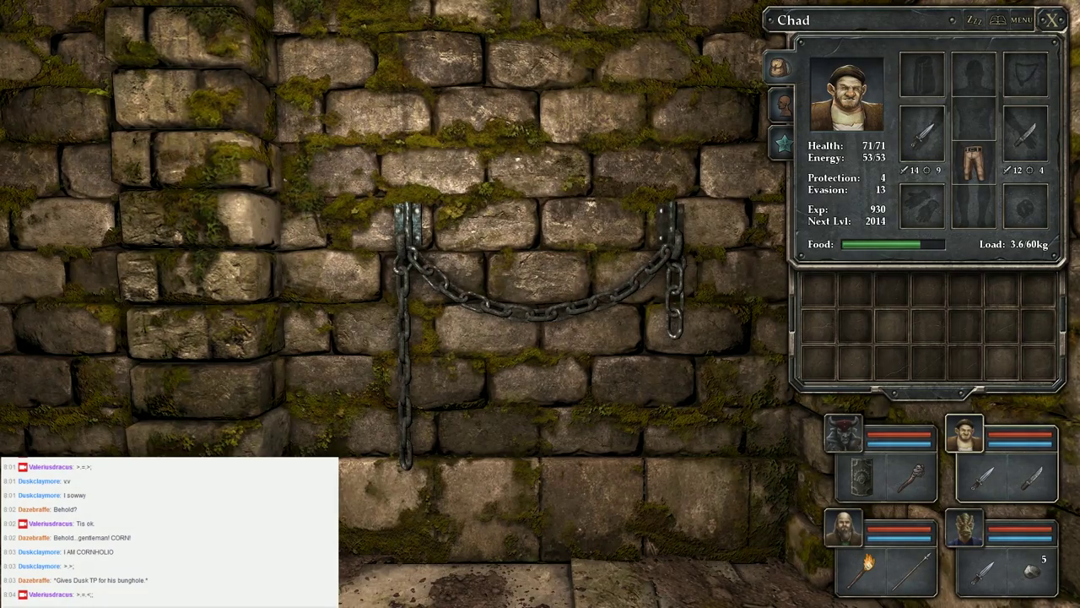
left_click(965, 529)
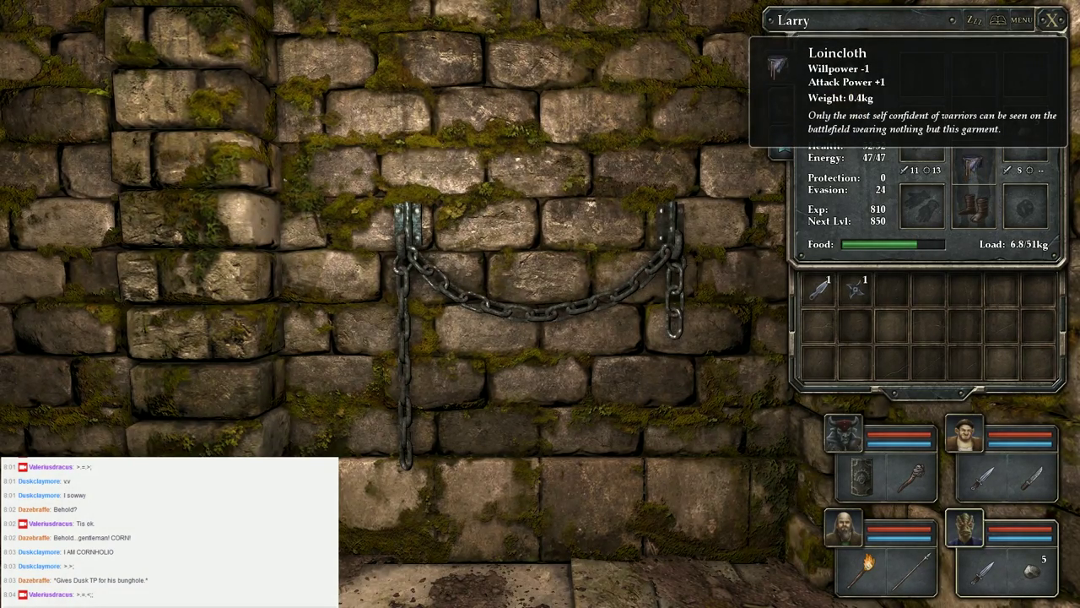
left_click(973, 165)
left_click(892, 289)
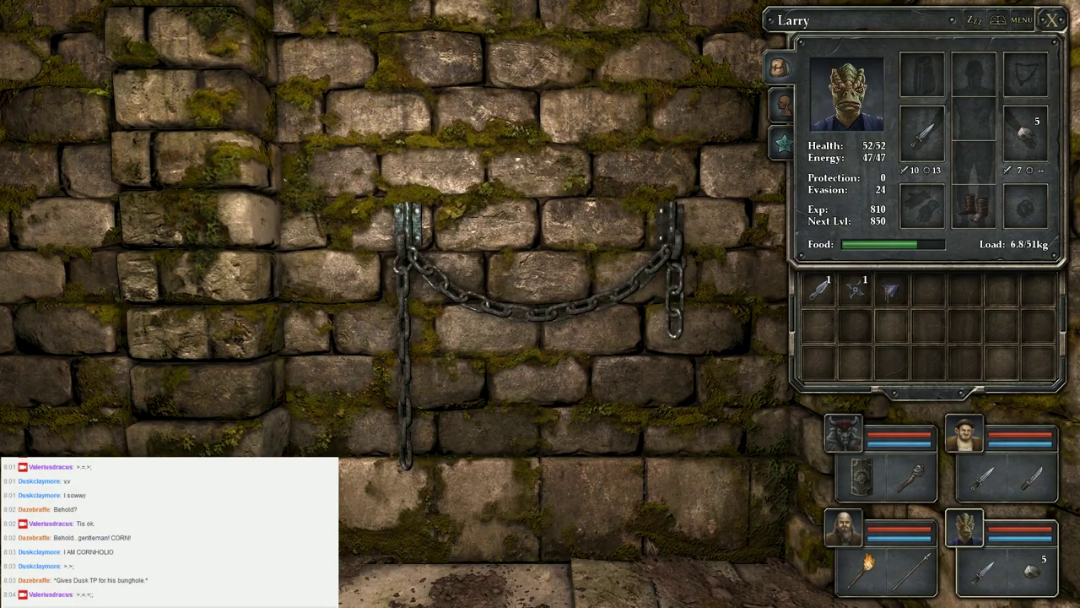
Move the Silk Hose from Ed to Larry and equip it on his legs
left_click(844, 435)
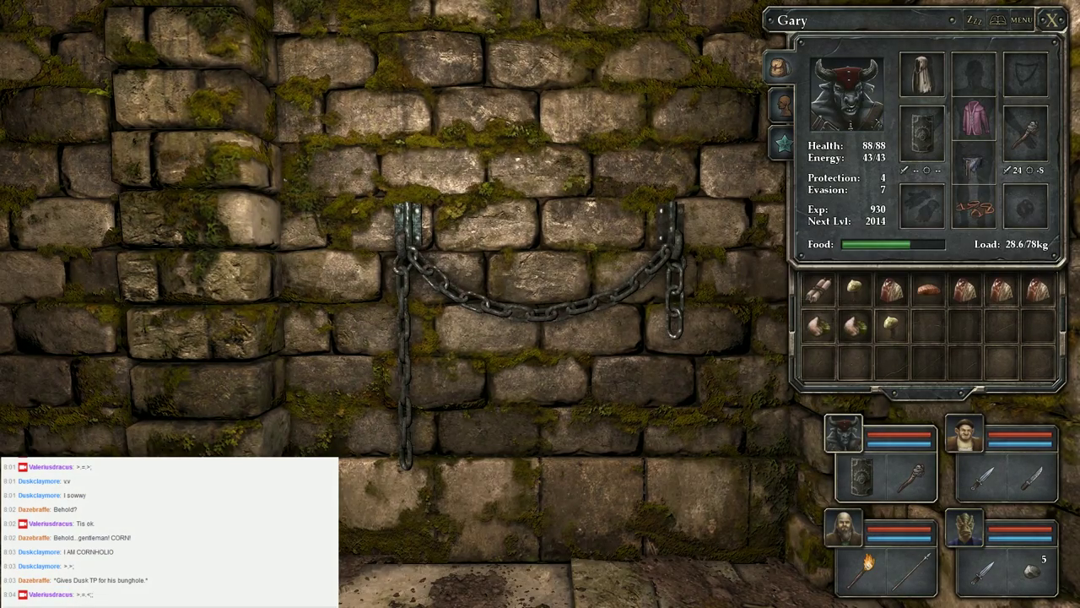
left_click(965, 434)
left_click(844, 530)
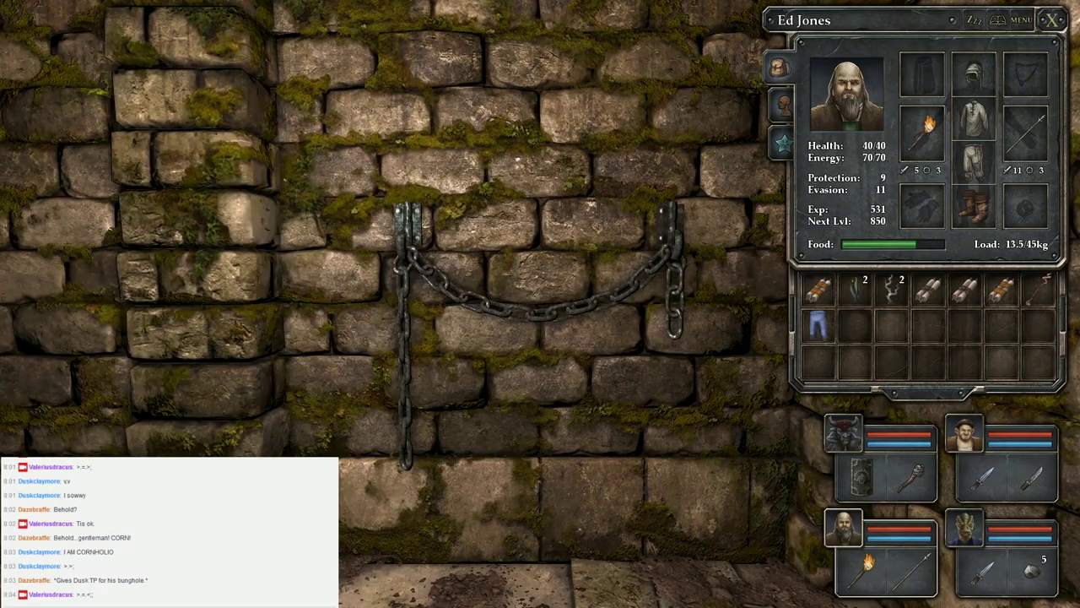
left_click(817, 324)
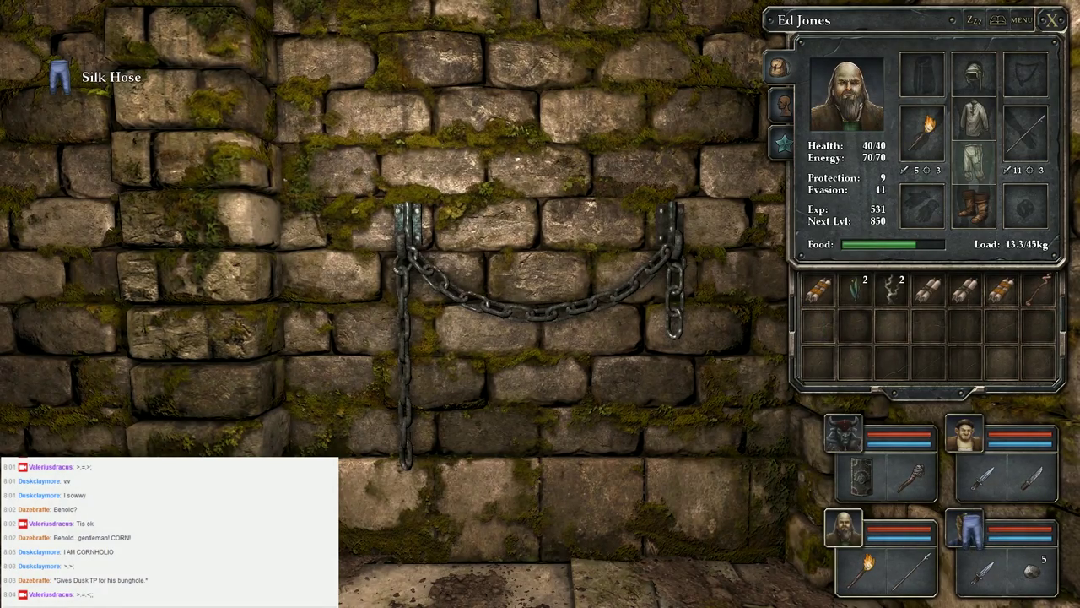
left_click(965, 530)
left_click(965, 530)
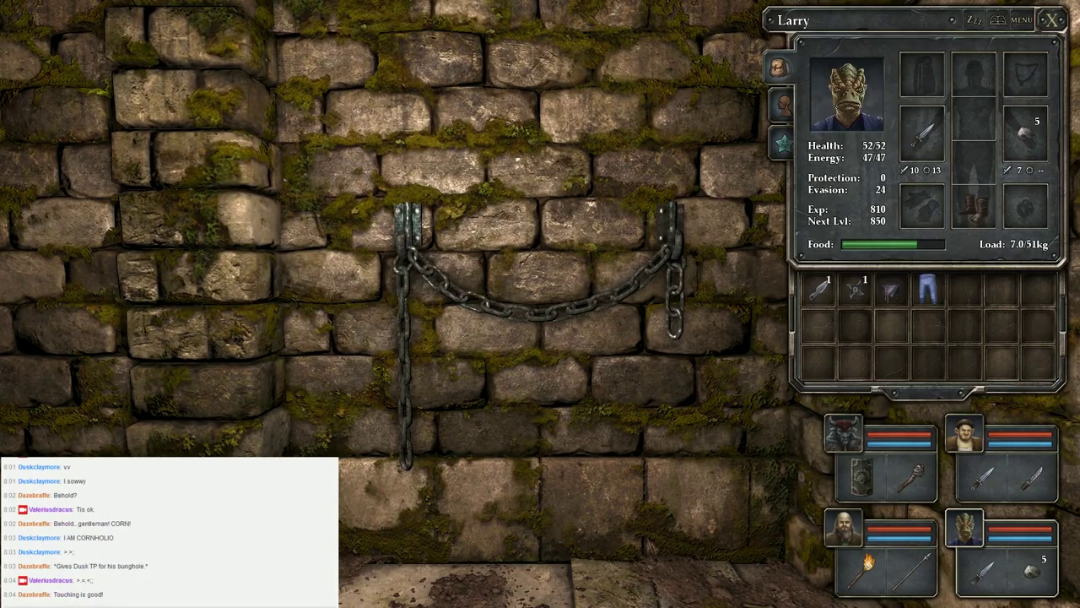
left_click(926, 292)
left_click(973, 161)
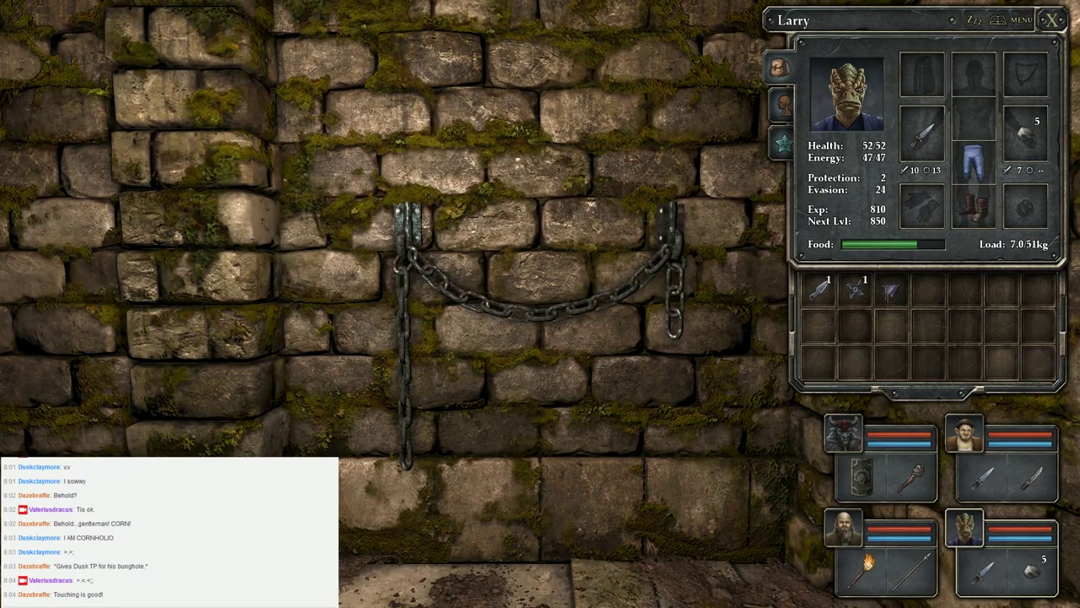
key("s")
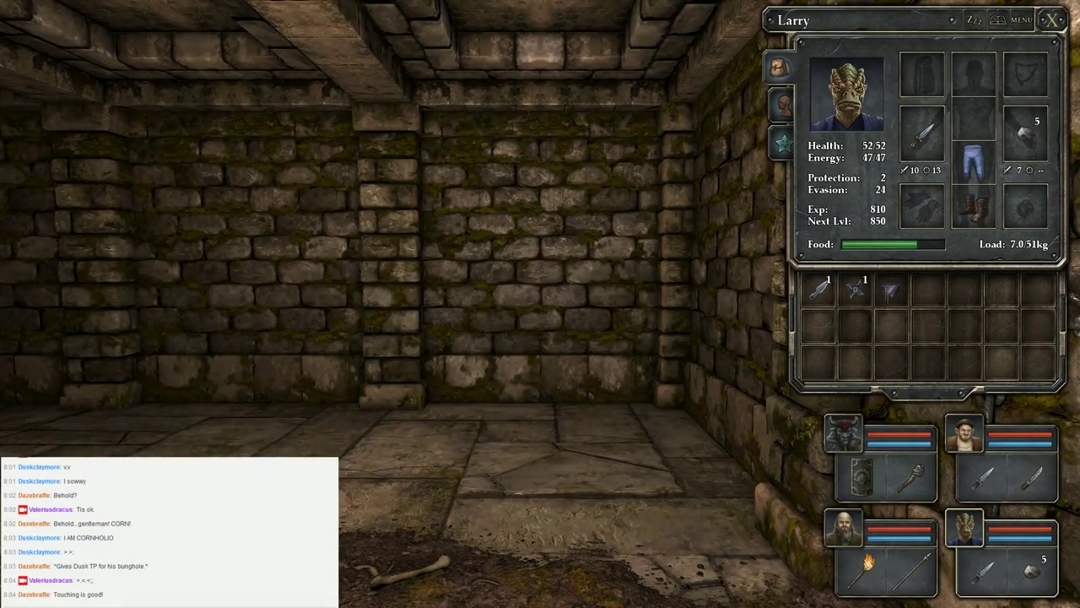
Cross the bone-strewn room and go through the wooden doorway into the torchlit corridor
key("i")
key("e")
key("w")
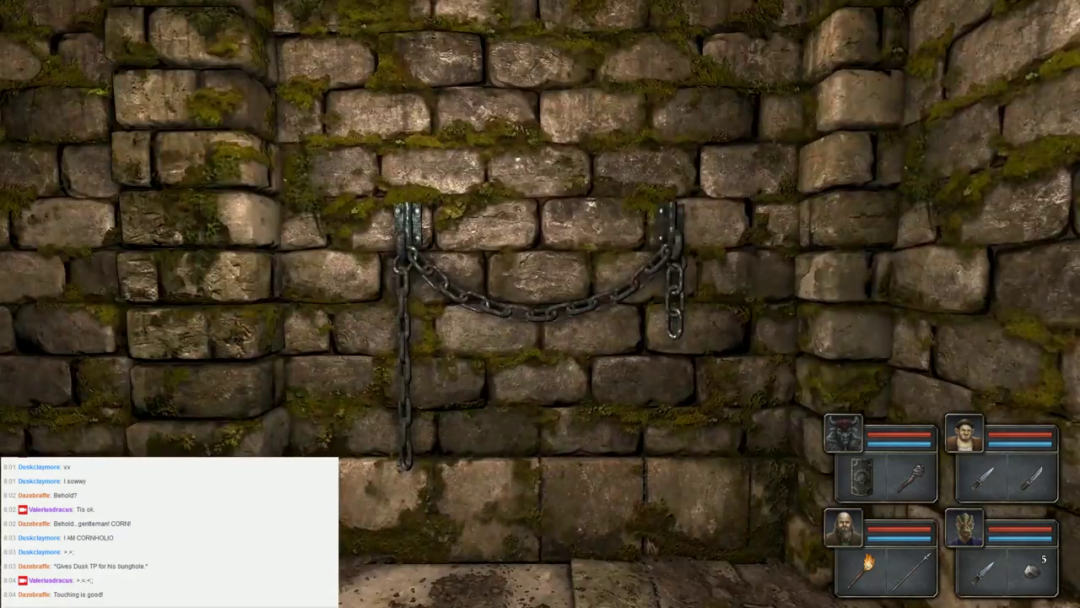
key("e")
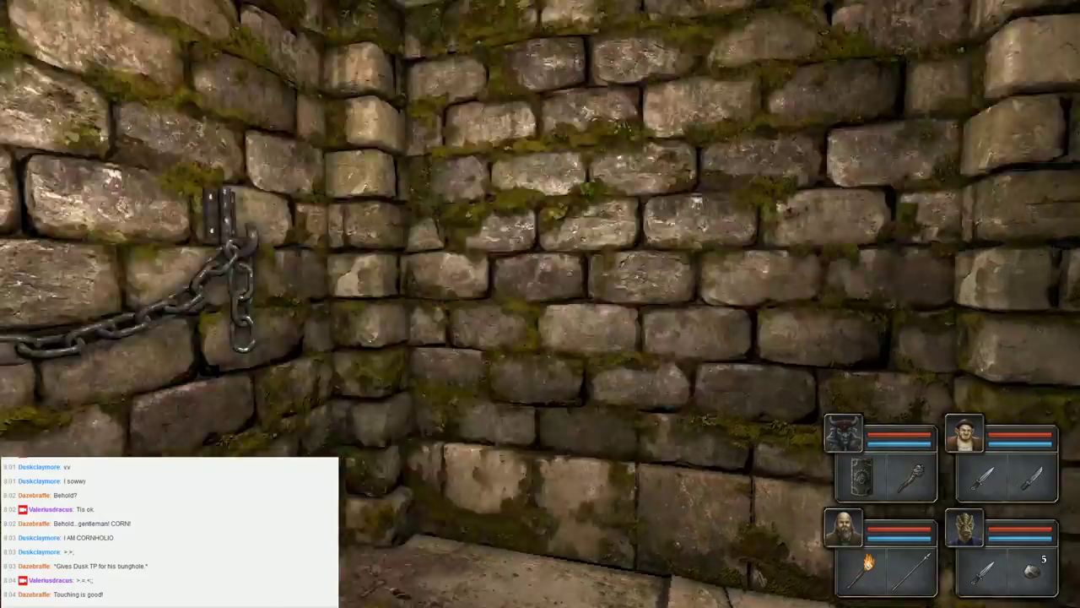
key("q")
key("q")
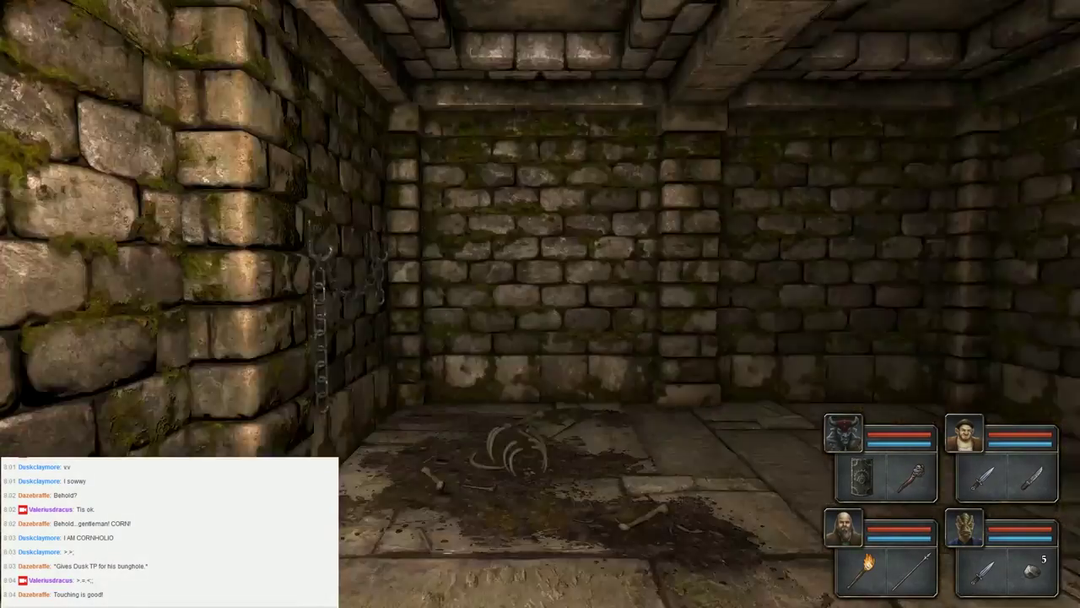
key("w")
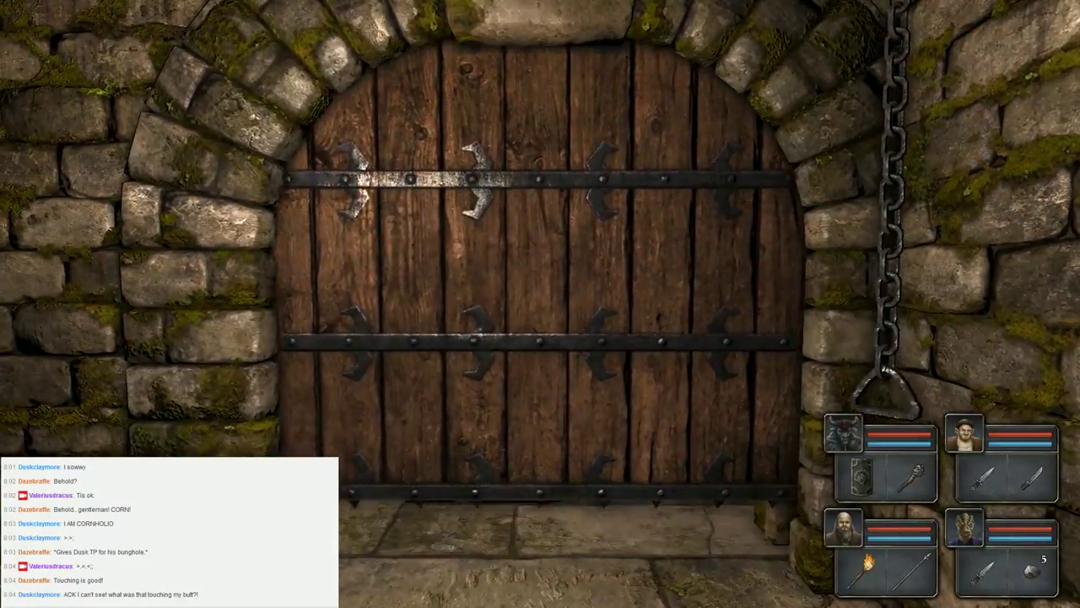
key("w")
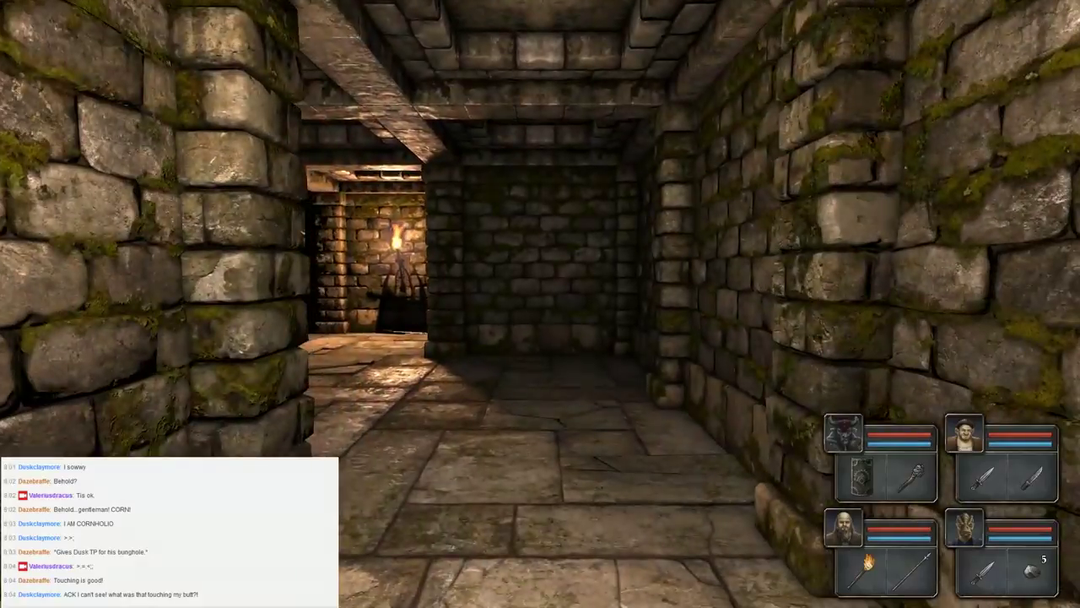
Kill the first mushroom-headed monster with repeated weapon strikes from several champions
key("q")
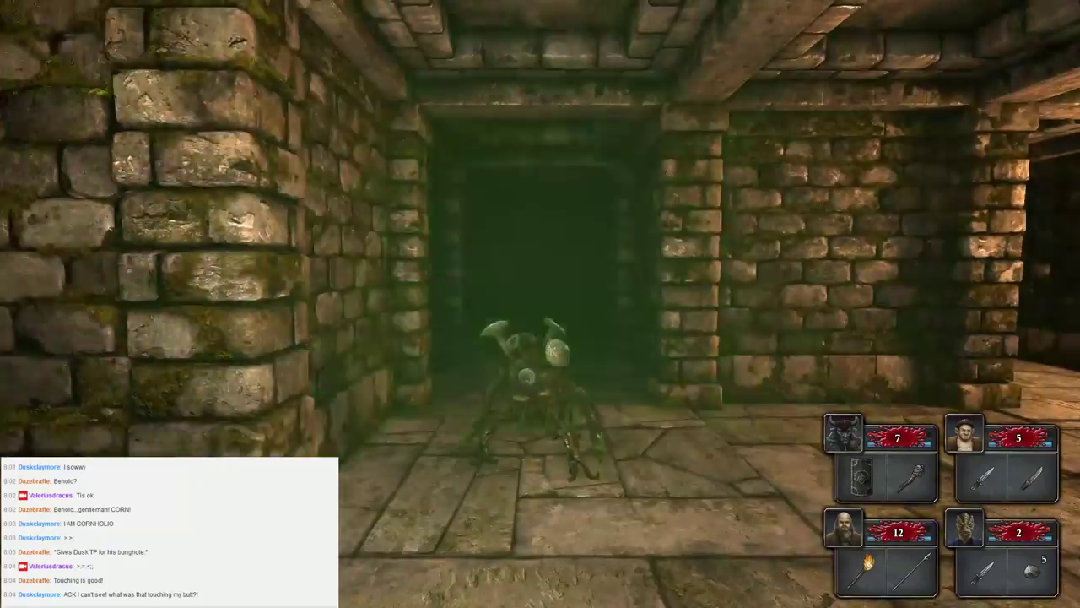
key("e")
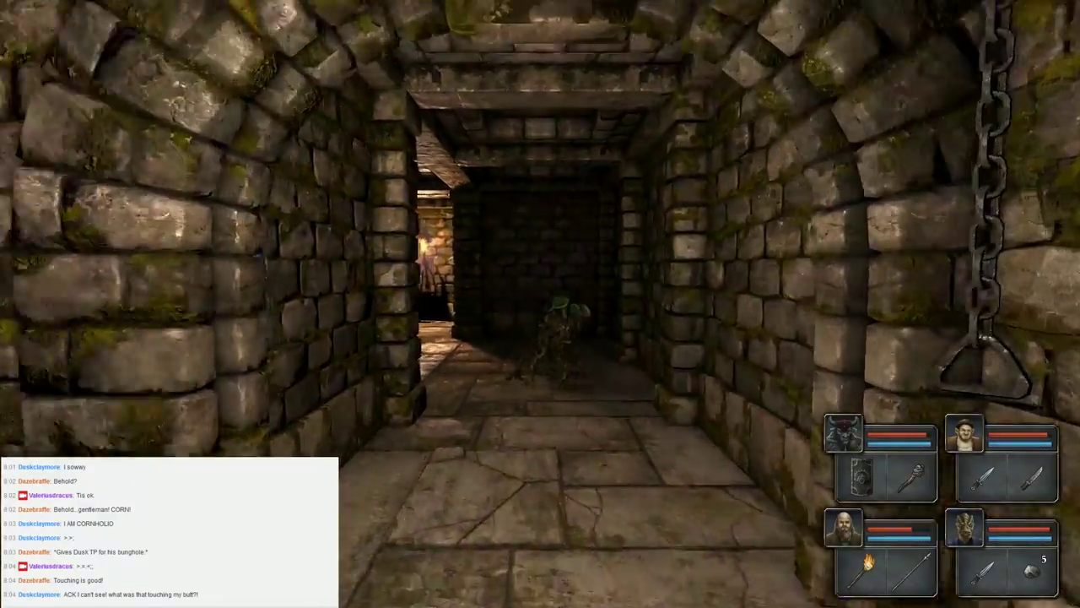
right_click(918, 477)
key("q")
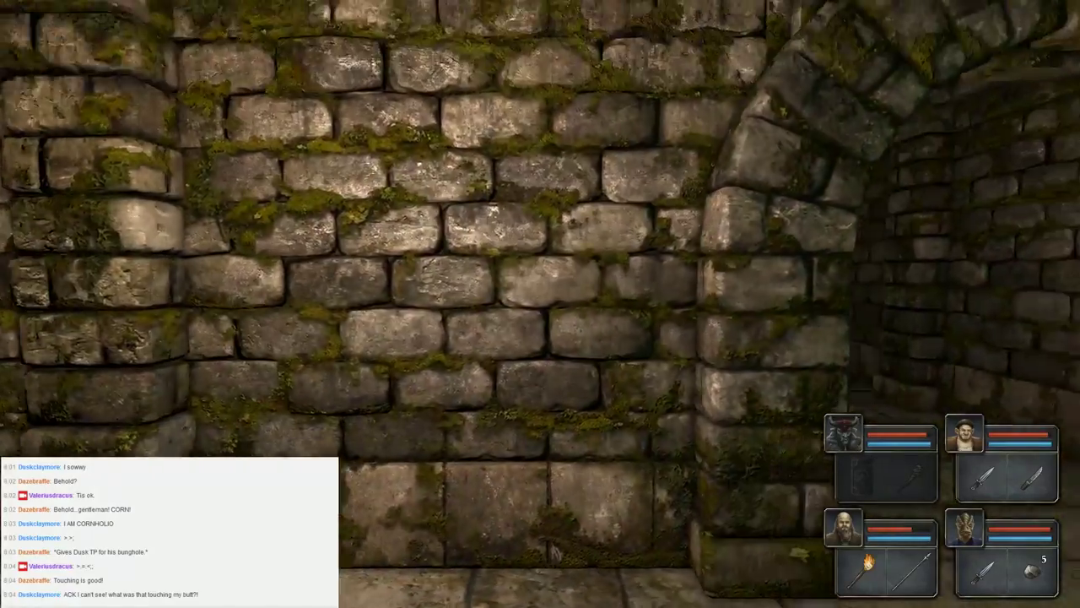
key("e")
right_click(1005, 478)
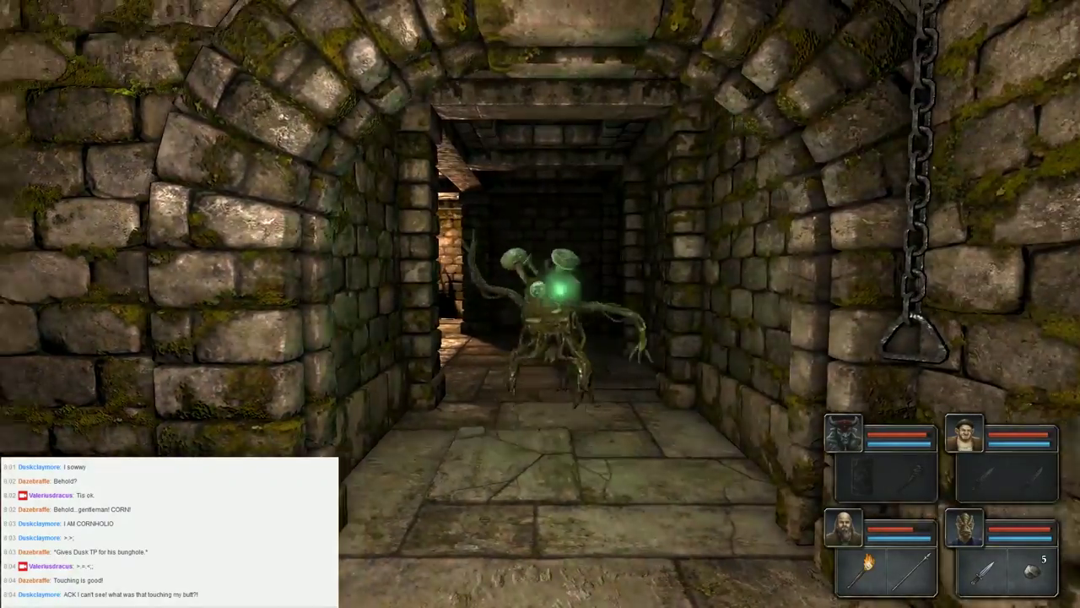
key("q")
key("e")
right_click(886, 571)
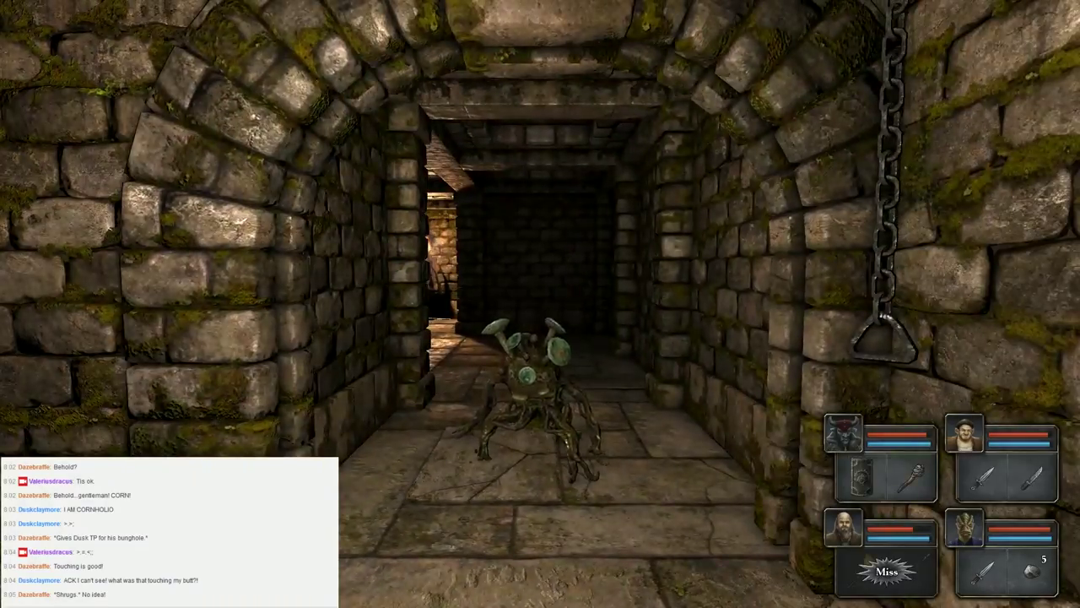
key("q")
key("e")
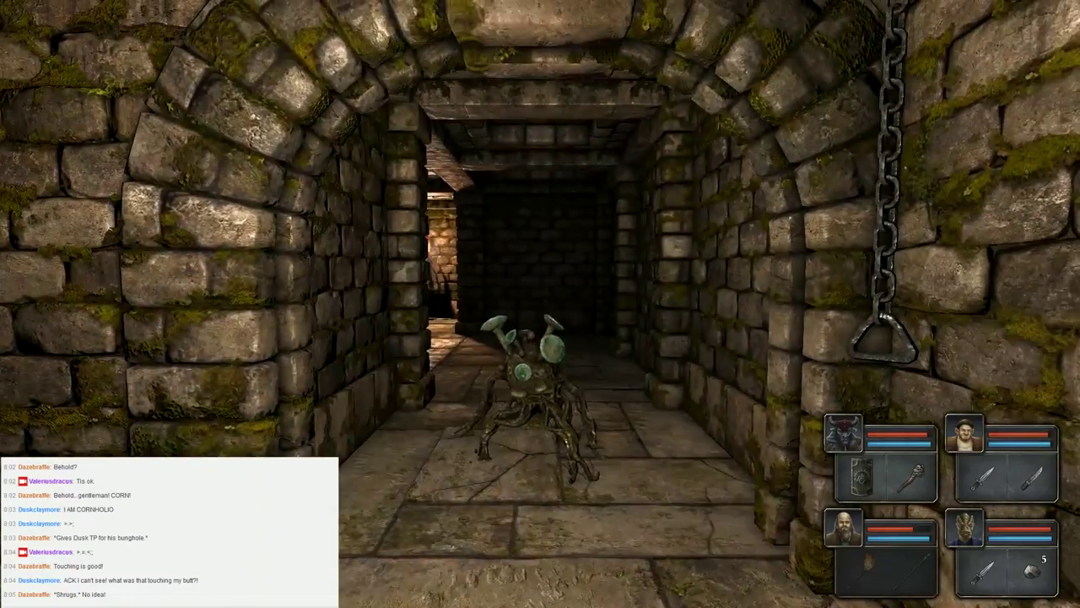
right_click(919, 477)
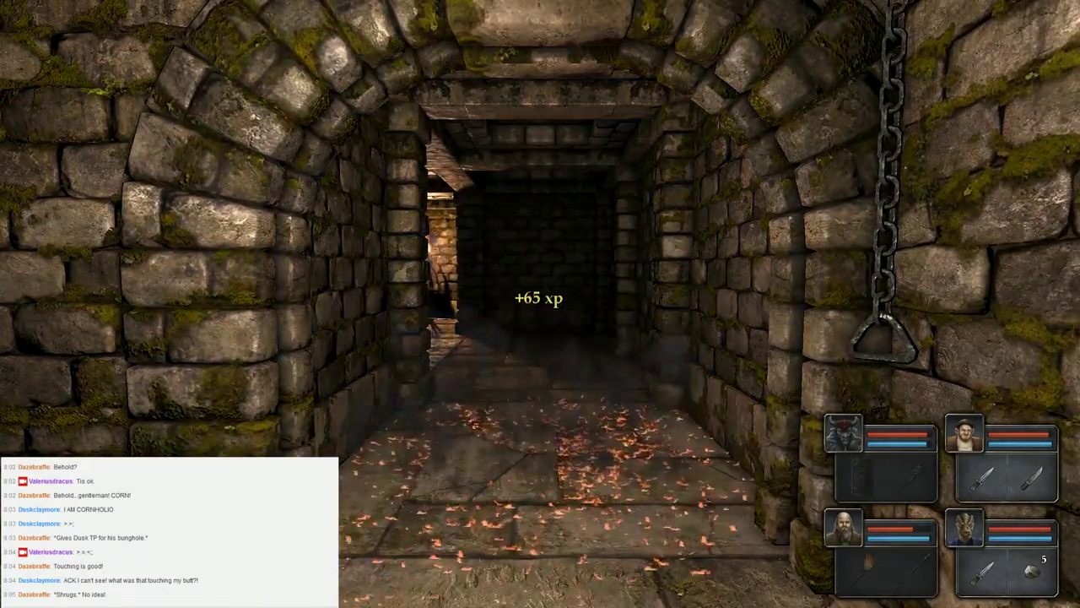
Reposition in the corridor and hit the second monster with a spell and weapons
key("w")
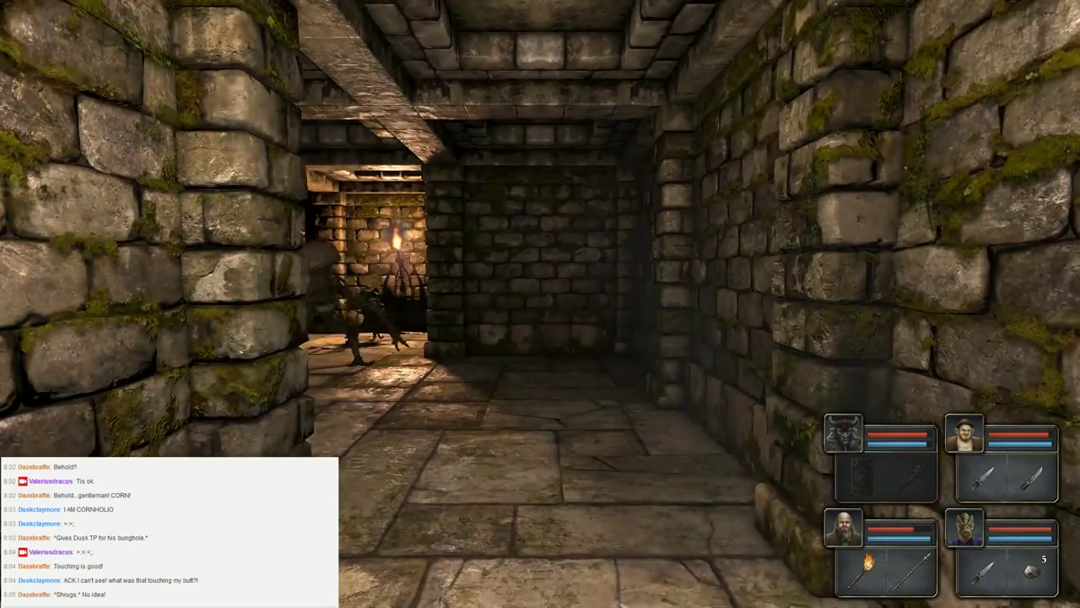
key("s")
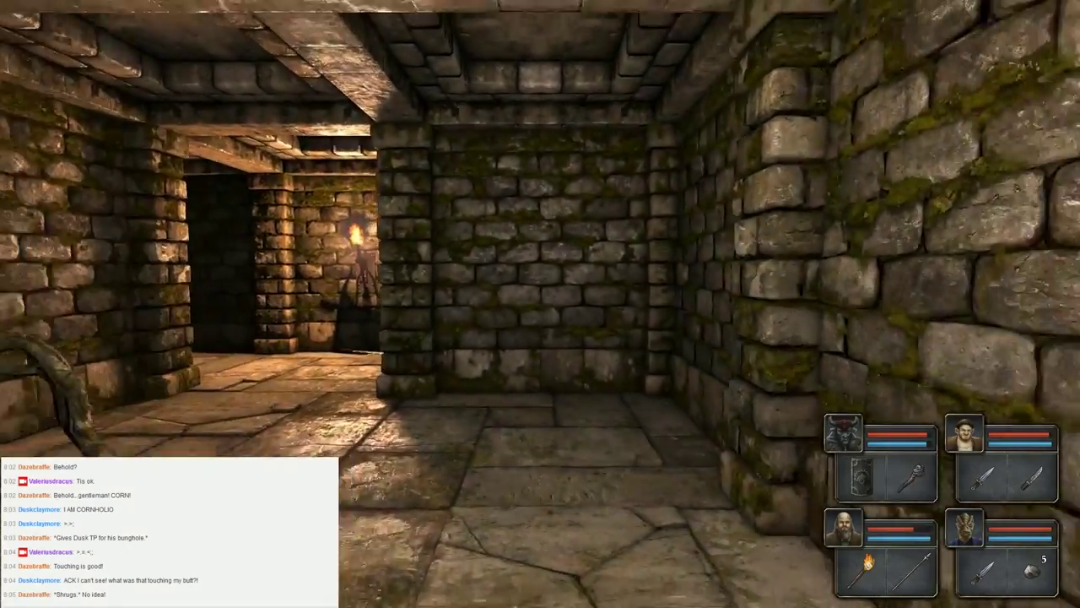
key("s")
key("w")
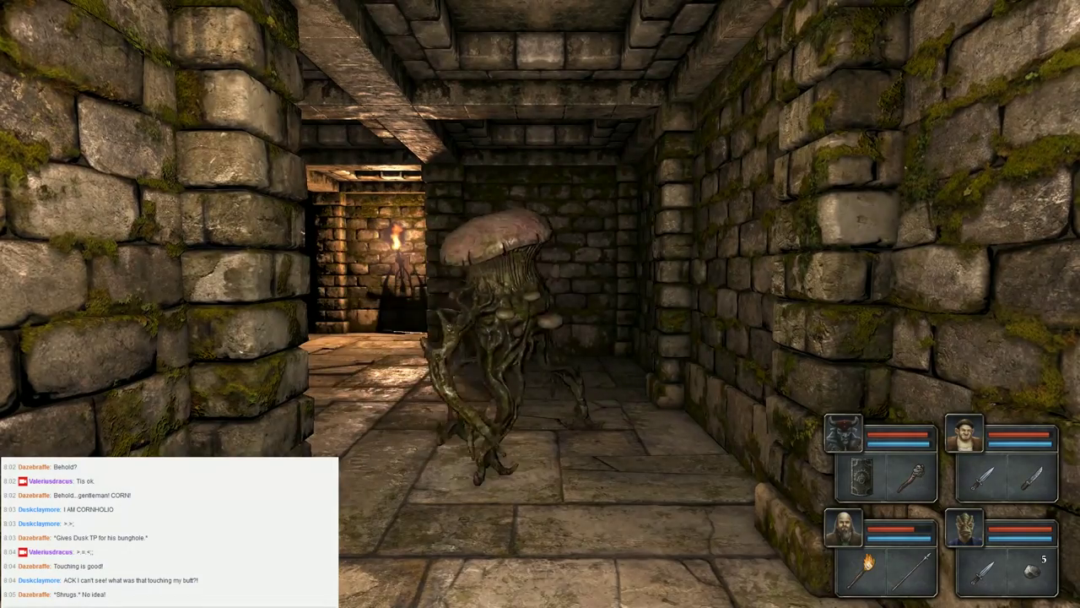
right_click(870, 564)
right_click(915, 480)
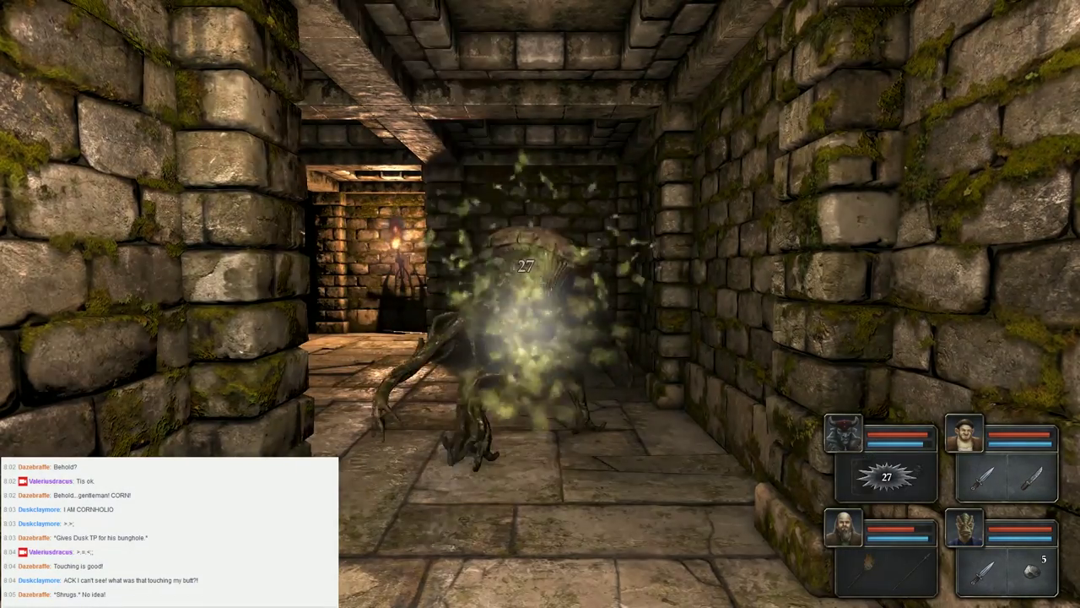
key("s")
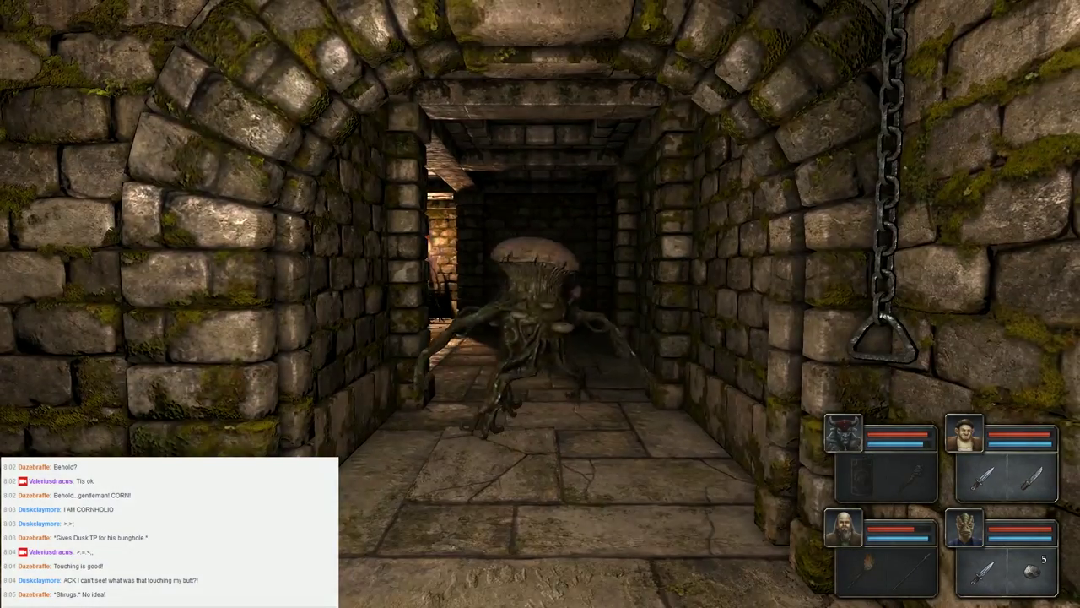
right_click(1005, 479)
Finish the second monster with spells, a thrown rock and weapons, ending with a fireburst
key("a")
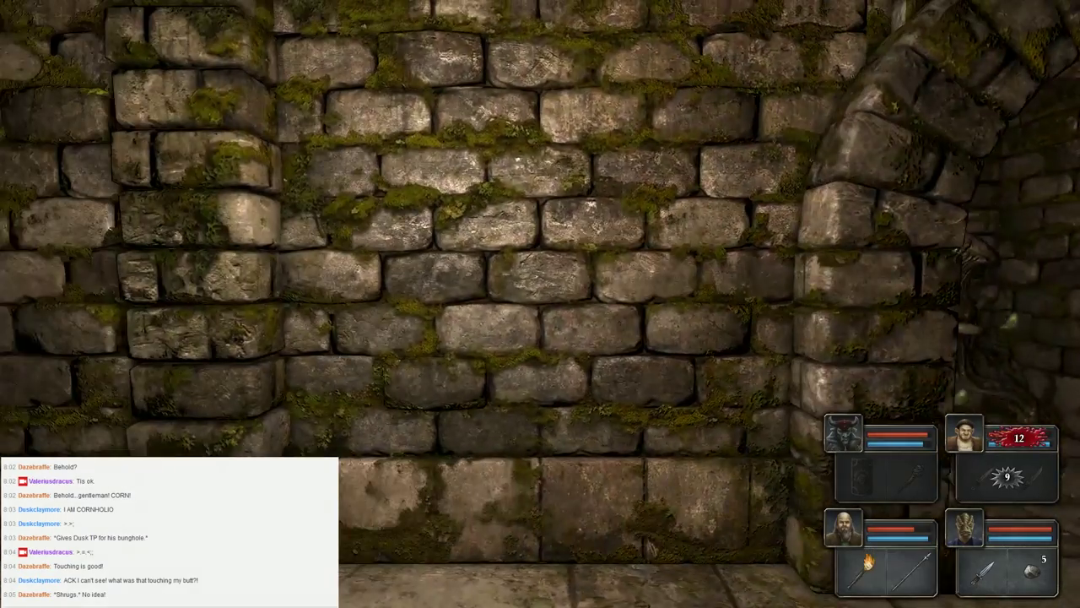
key("q")
right_click(869, 564)
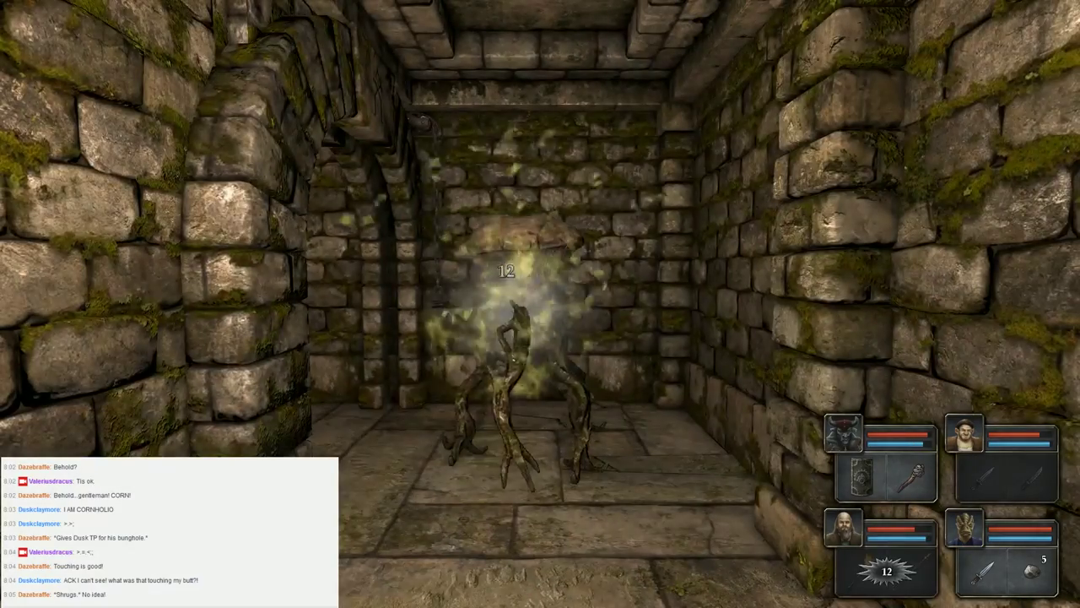
right_click(1034, 569)
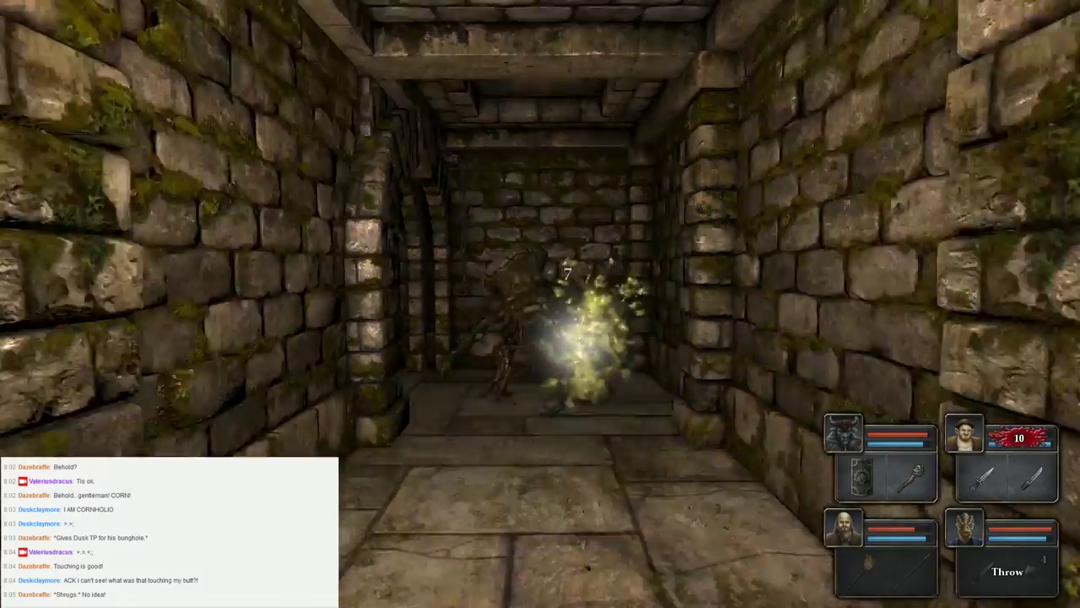
key("s")
key("w")
right_click(1004, 479)
right_click(911, 480)
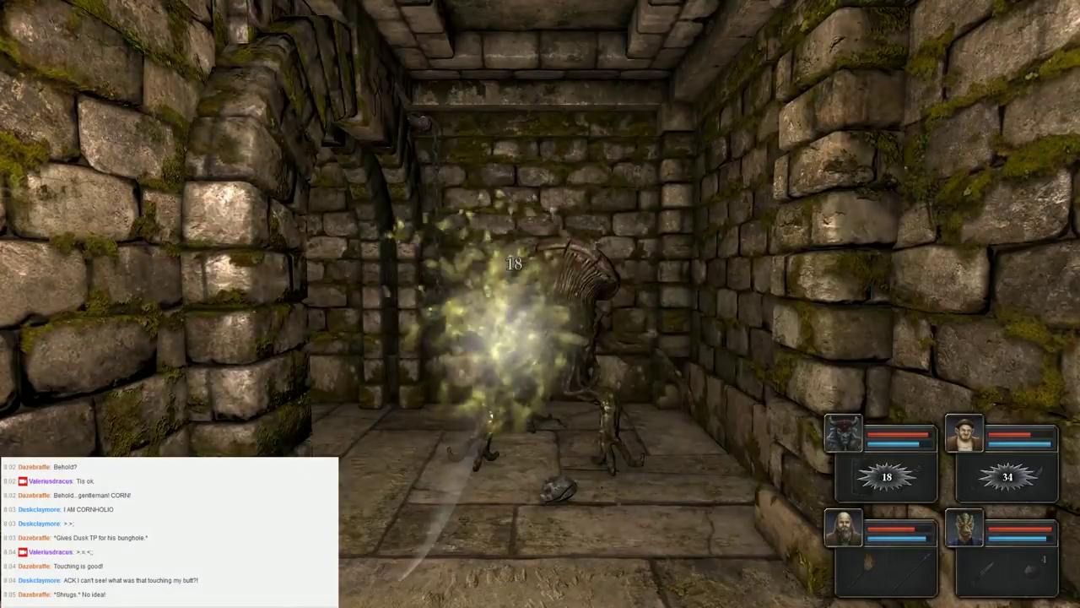
key("s")
key("w")
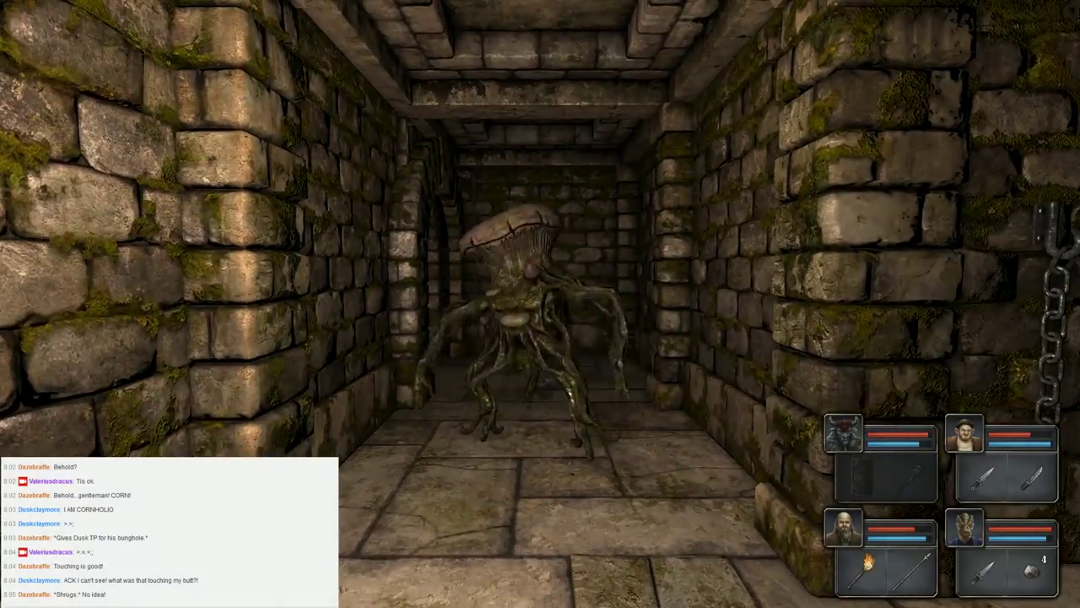
right_click(869, 564)
Engage the new mushroom monster with melee strikes and a poison cloud while repositioning
key("e")
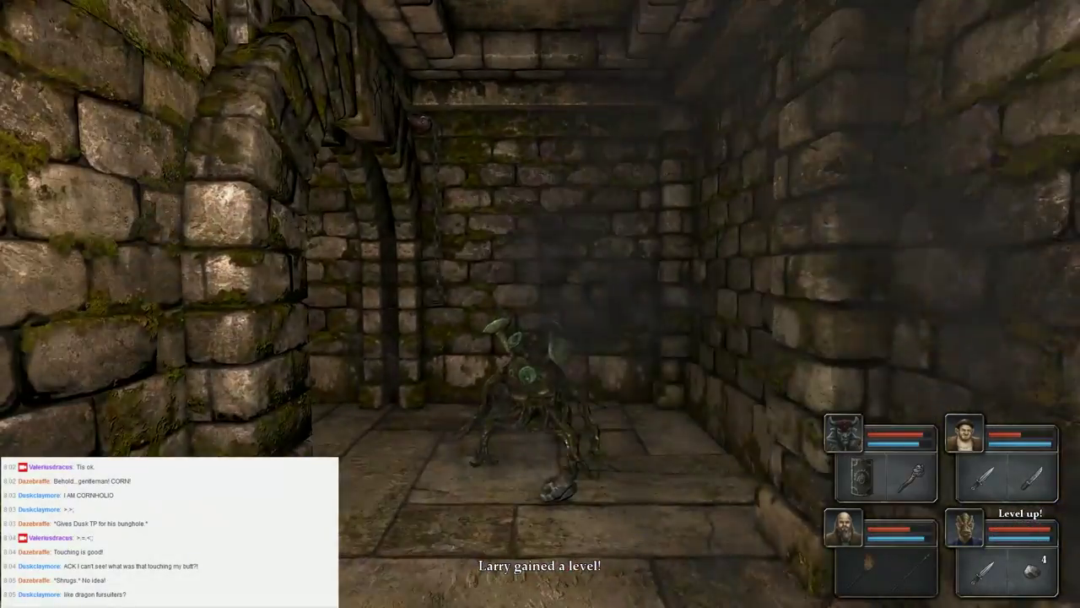
right_click(912, 480)
key("q")
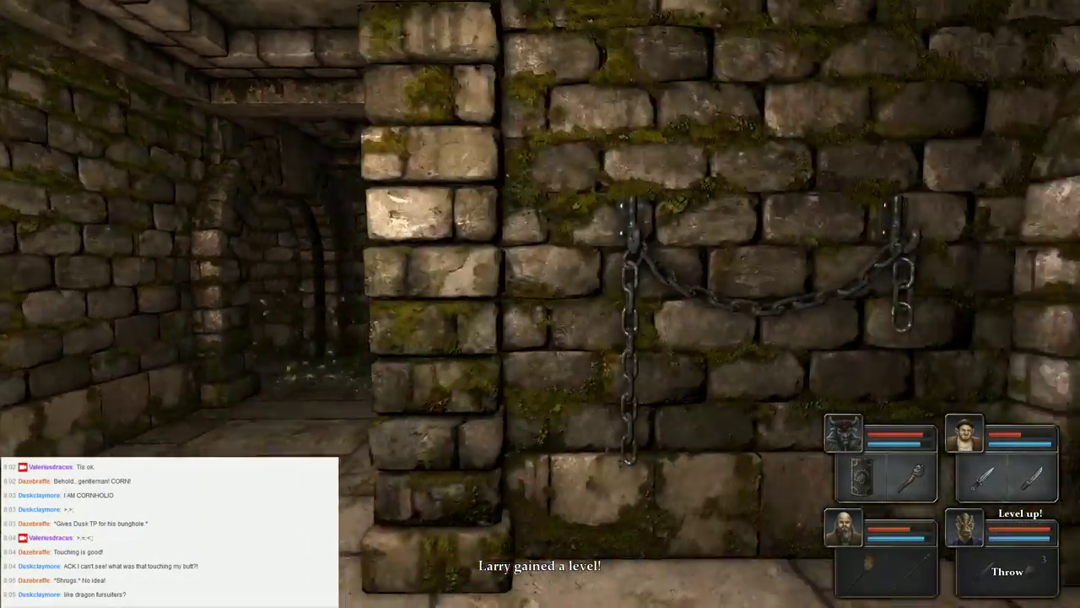
key("q")
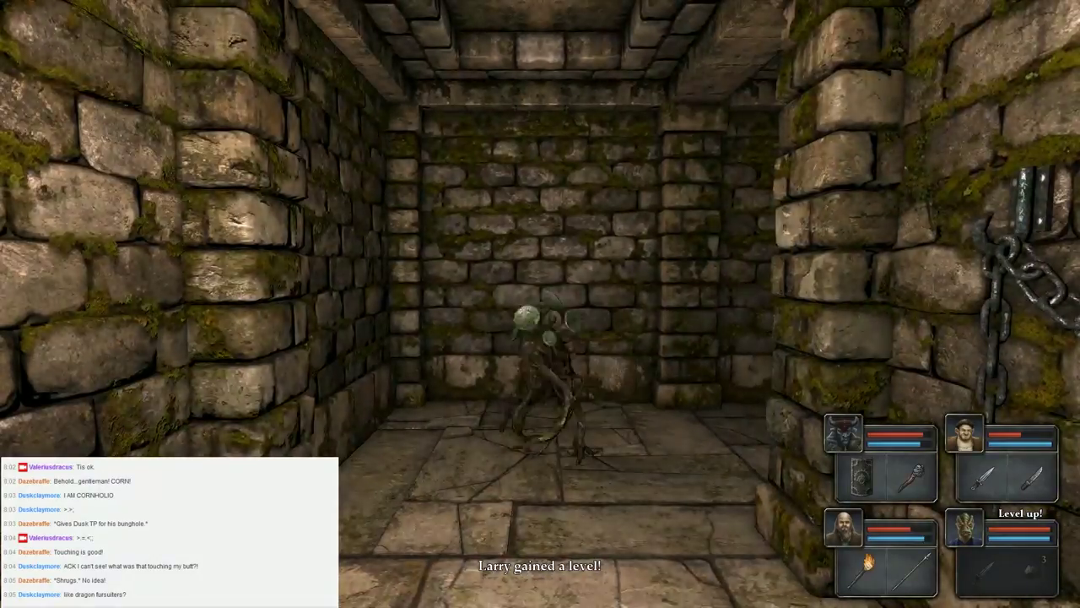
right_click(920, 480)
key("s")
right_click(1001, 480)
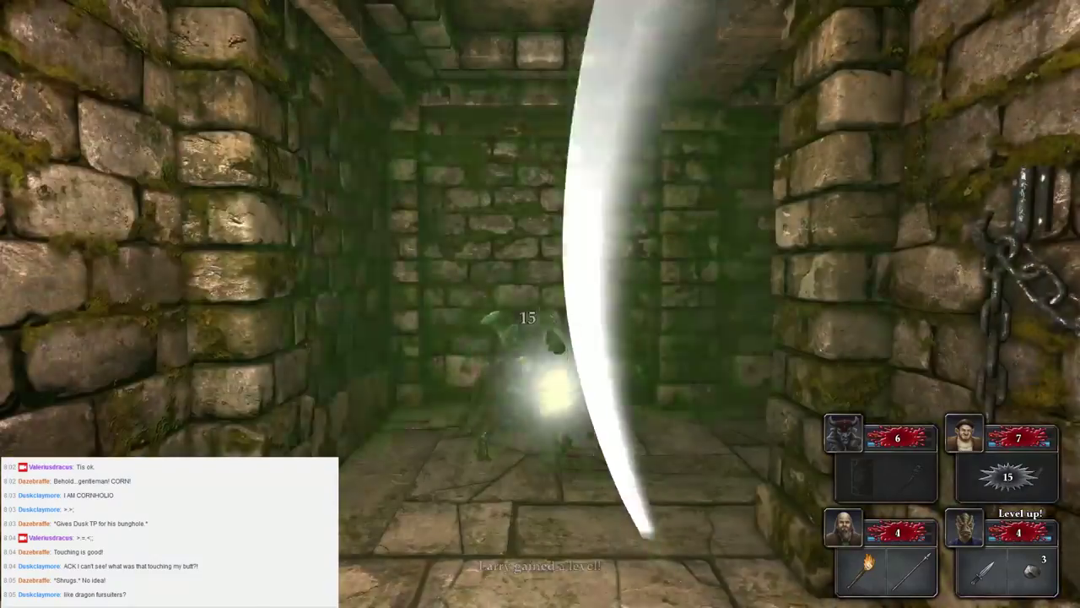
key("s")
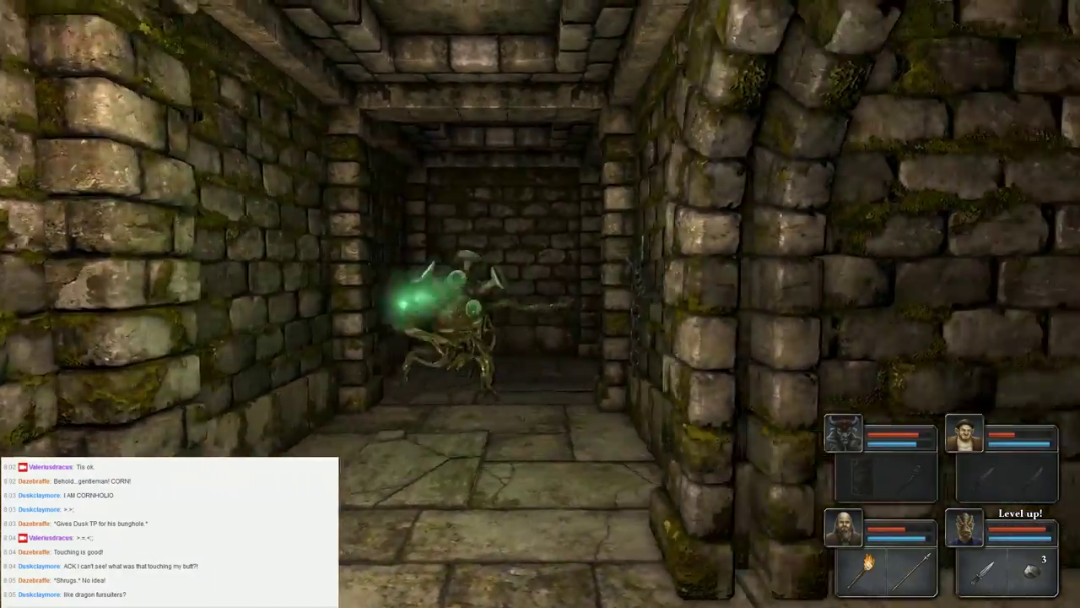
key("q")
key("e")
right_click(886, 572)
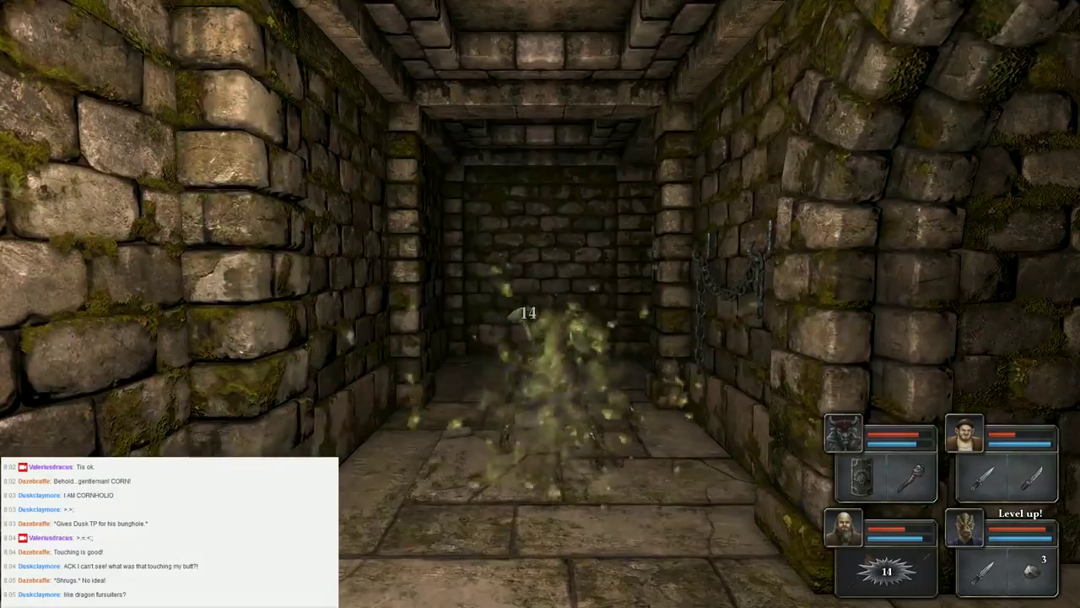
Keep turning to dodge while striking the monster and casting a fire spell
key("e")
right_click(920, 479)
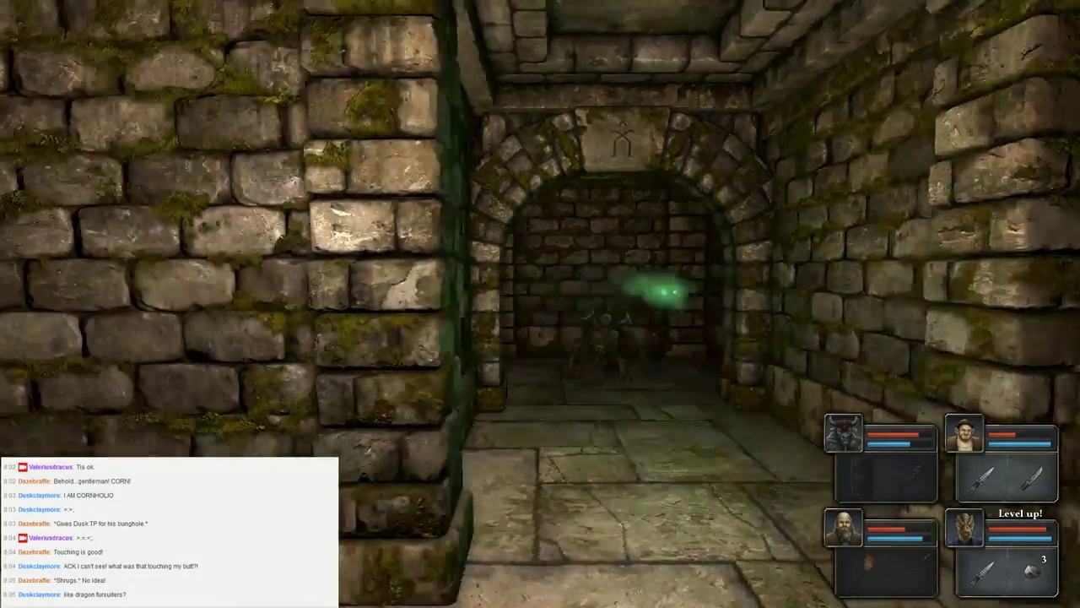
key("q")
key("e")
right_click(1004, 479)
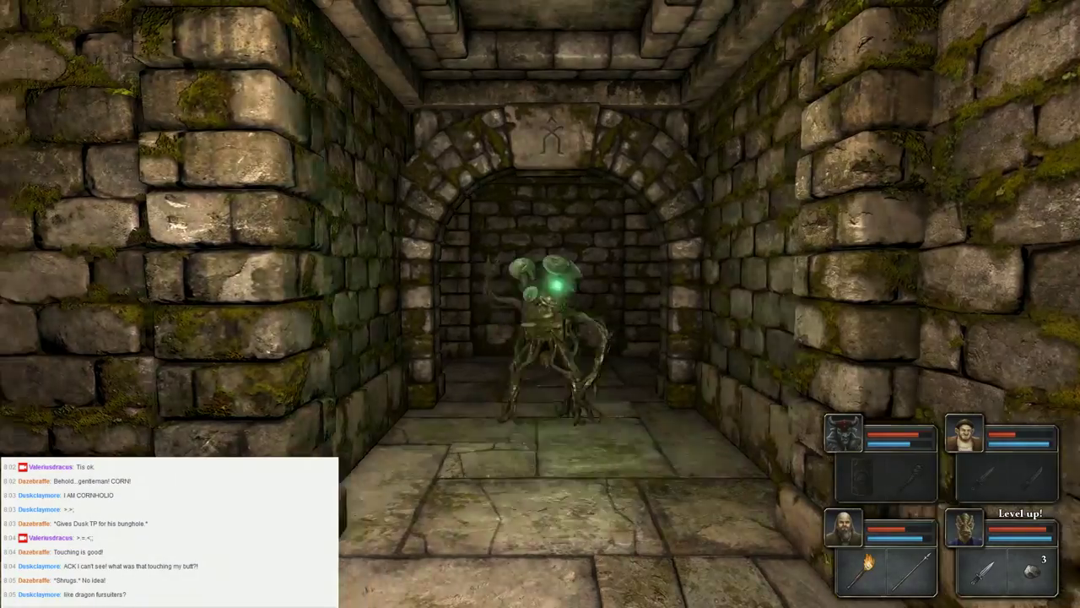
key("q")
key("e")
right_click(987, 573)
right_click(870, 564)
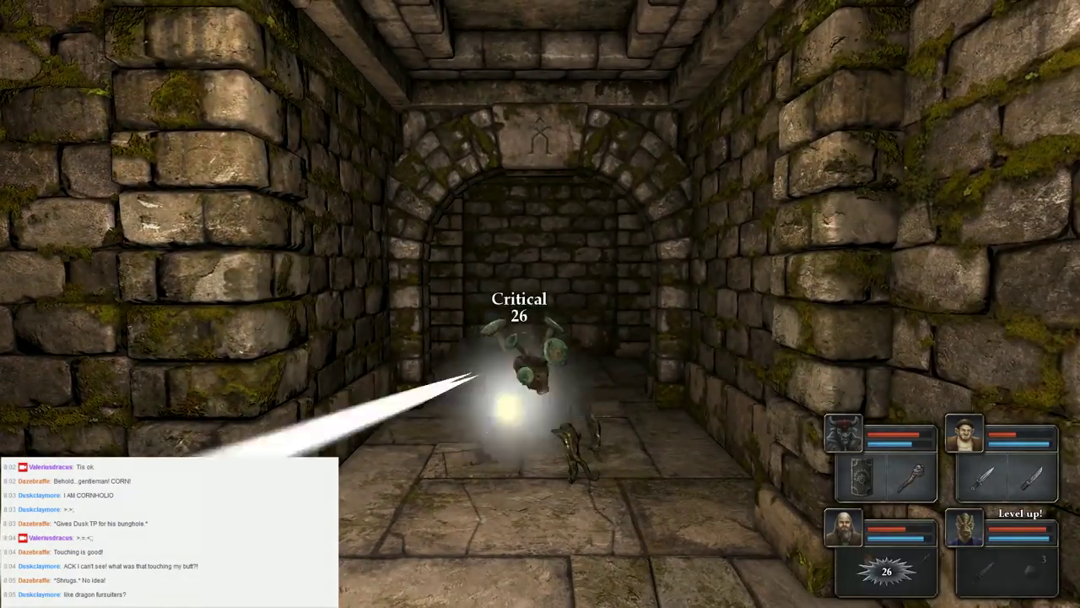
Finish the fungal creature with more strikes and a fireburst, landing a critical 26-damage hit
key("q")
key("e")
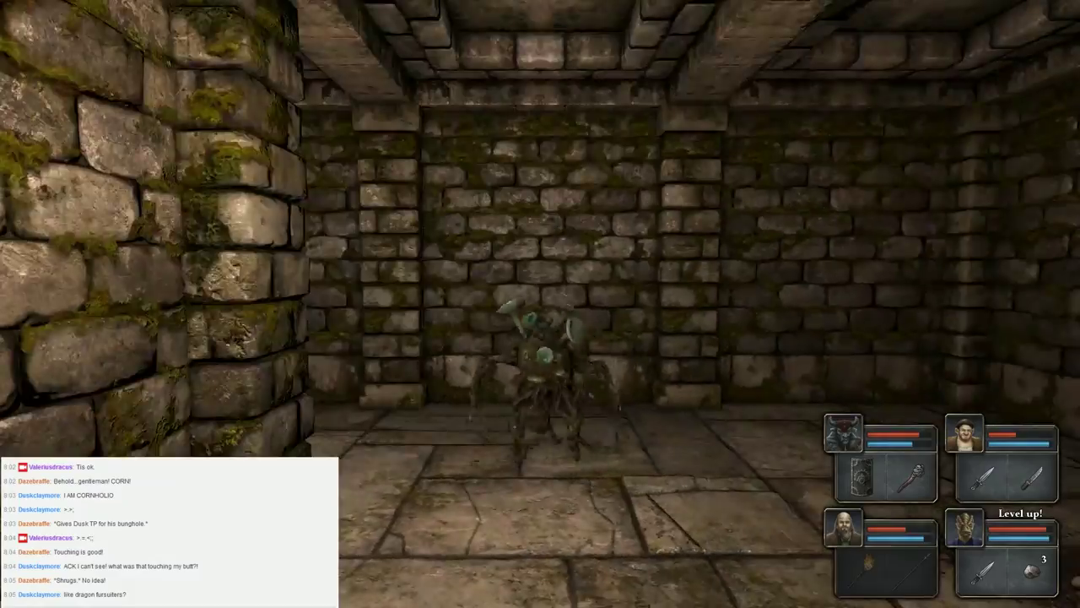
right_click(983, 480)
key("w")
key("q")
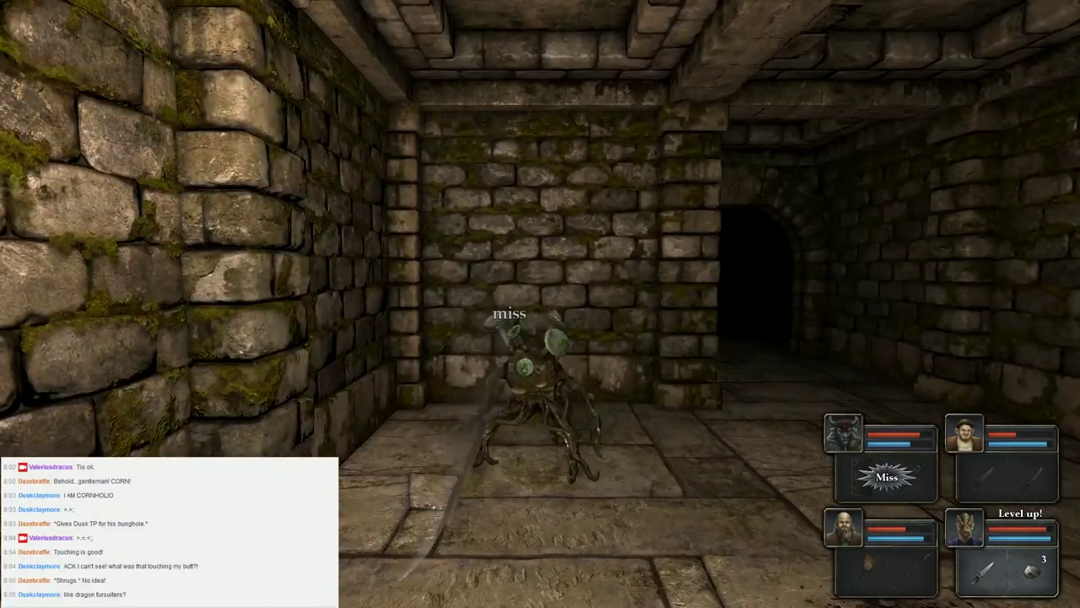
right_click(916, 480)
key("q")
key("e")
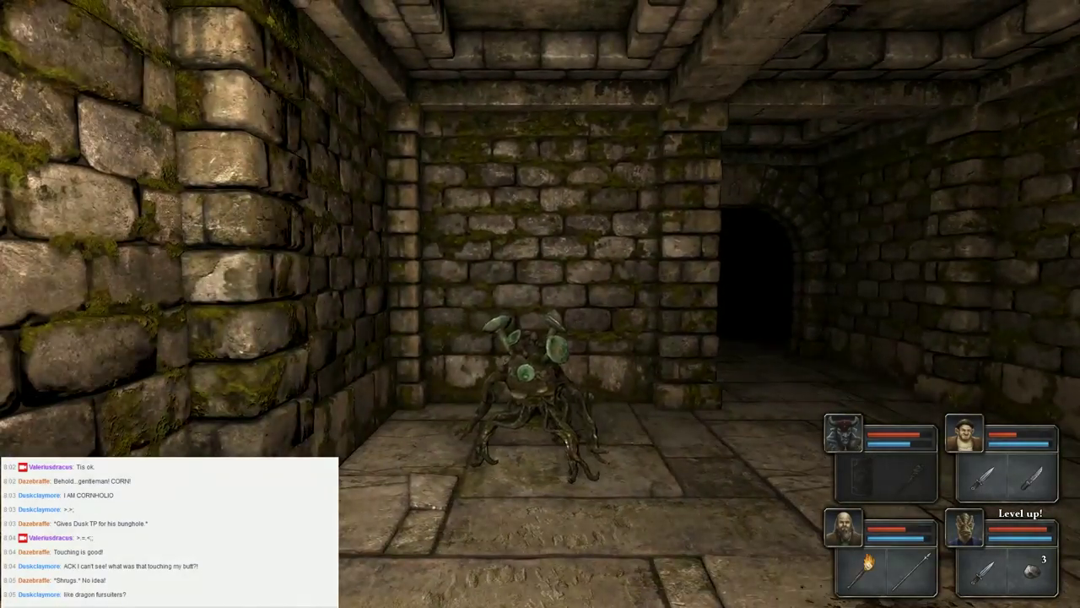
right_click(869, 563)
right_click(983, 479)
Turn the party to face the archway and bring up Larry's character sheet
key("w")
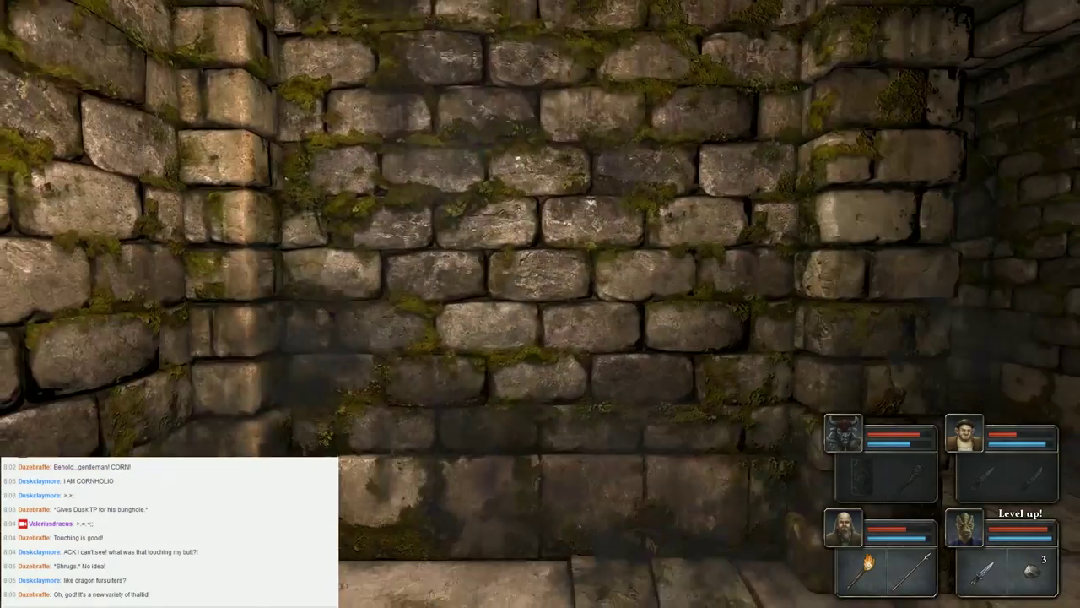
key("e")
key("4")
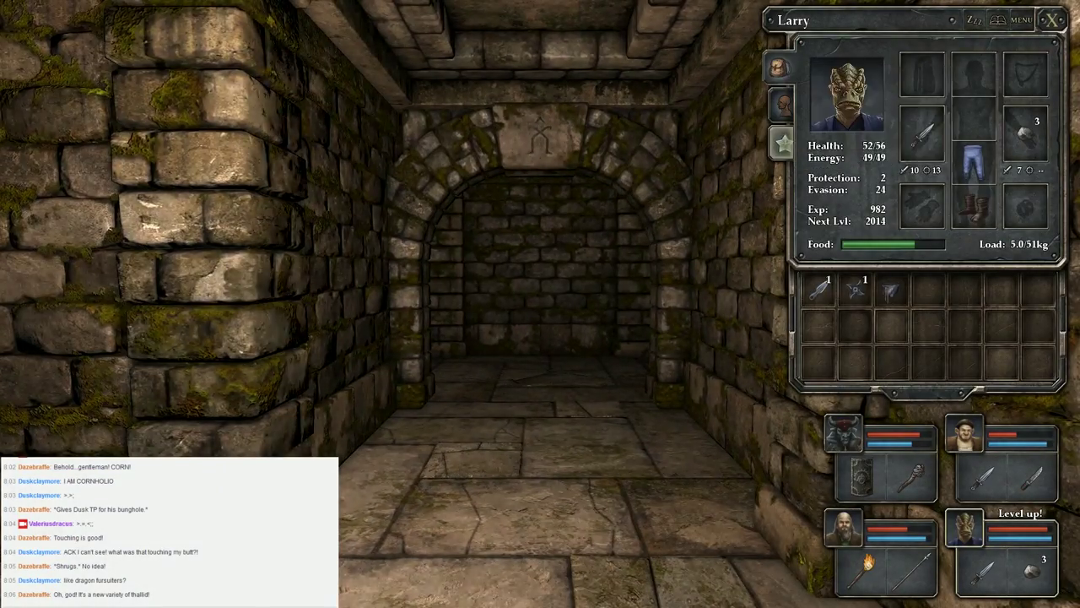
In Larry's Skills tab, put one point into Dodge and the last into Throwing Weapons
left_click(782, 144)
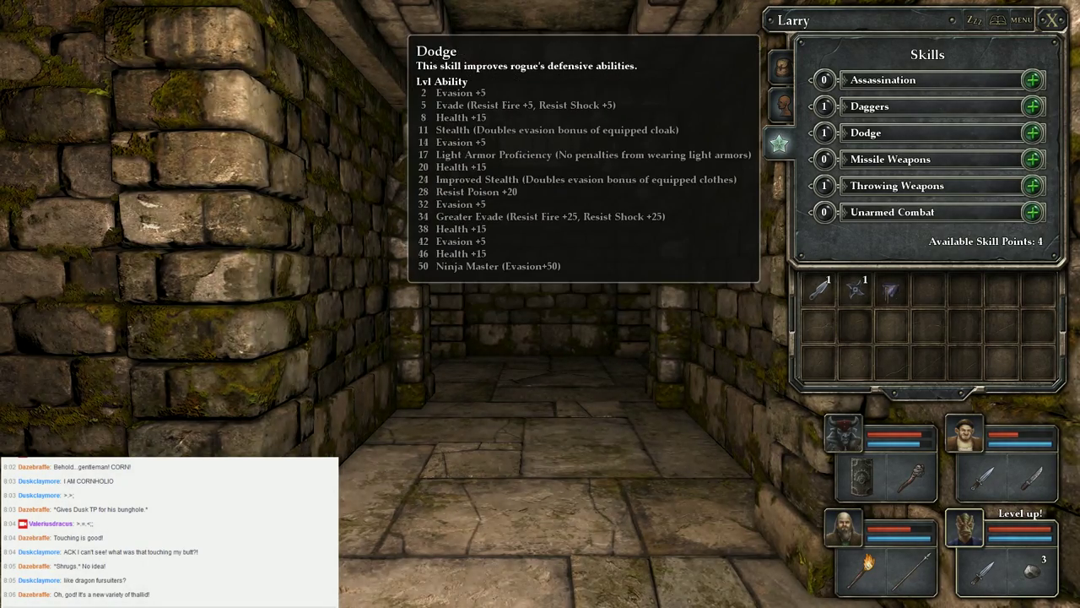
left_click(1032, 132)
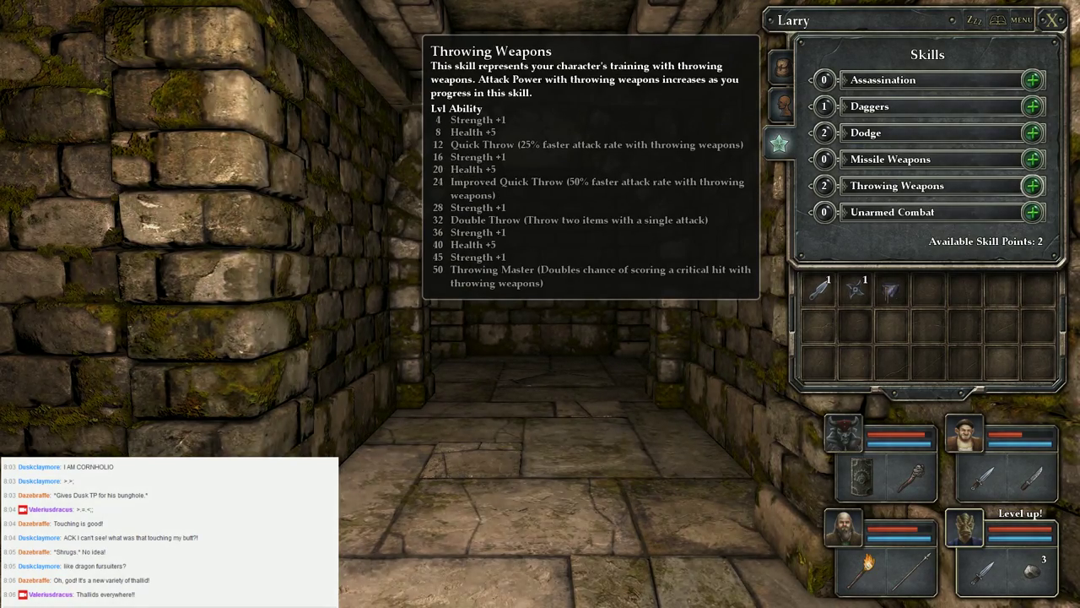
left_click(1033, 185)
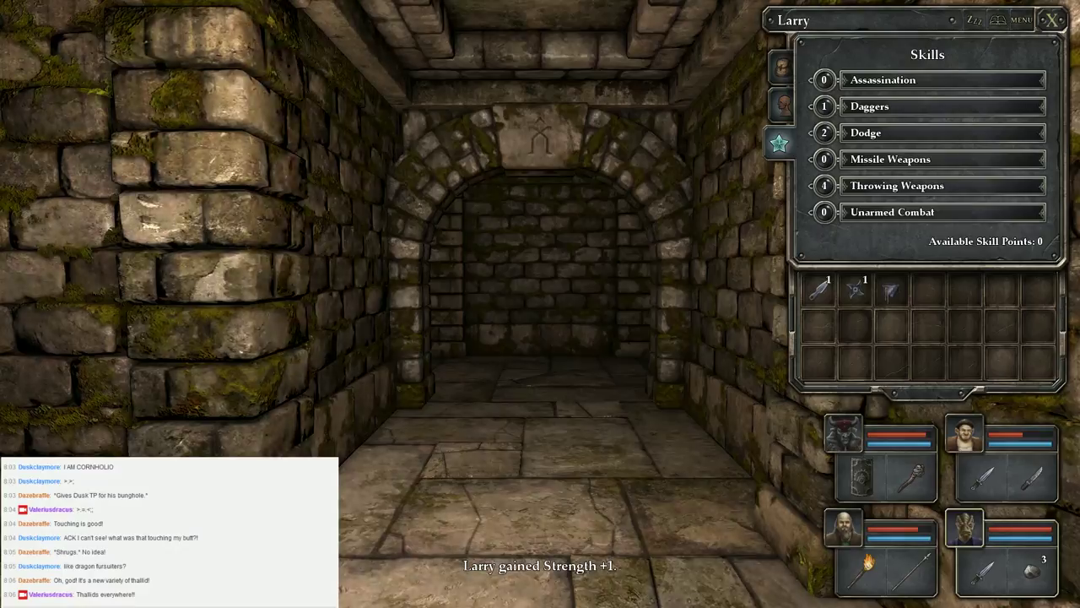
Close Larry's skills panel and walk past the arched alcove to the chained dead end
key("Escape")
key("w")
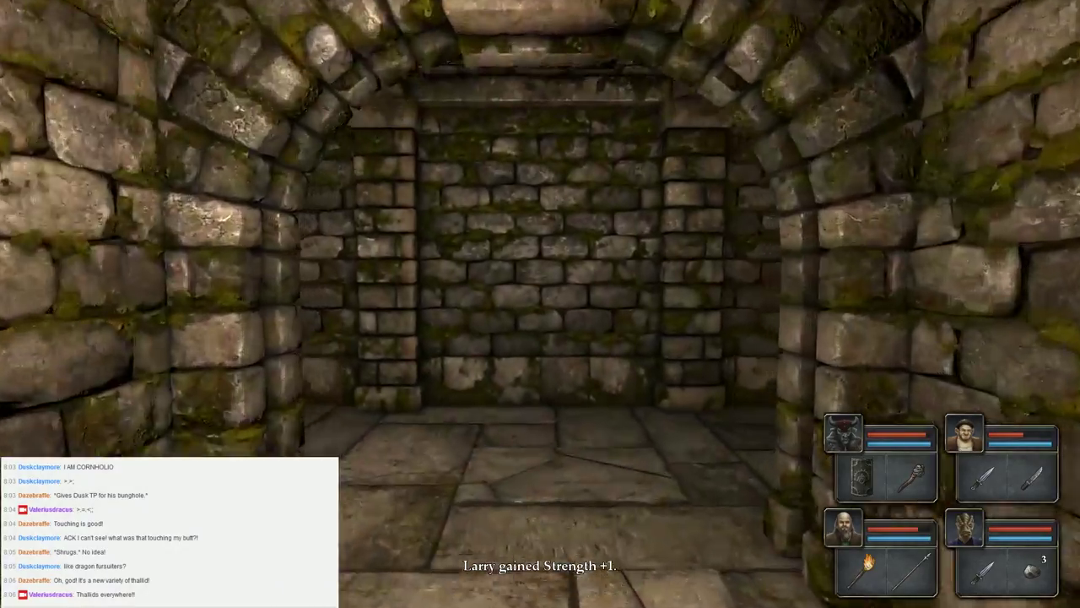
key("q")
key("q")
key("w")
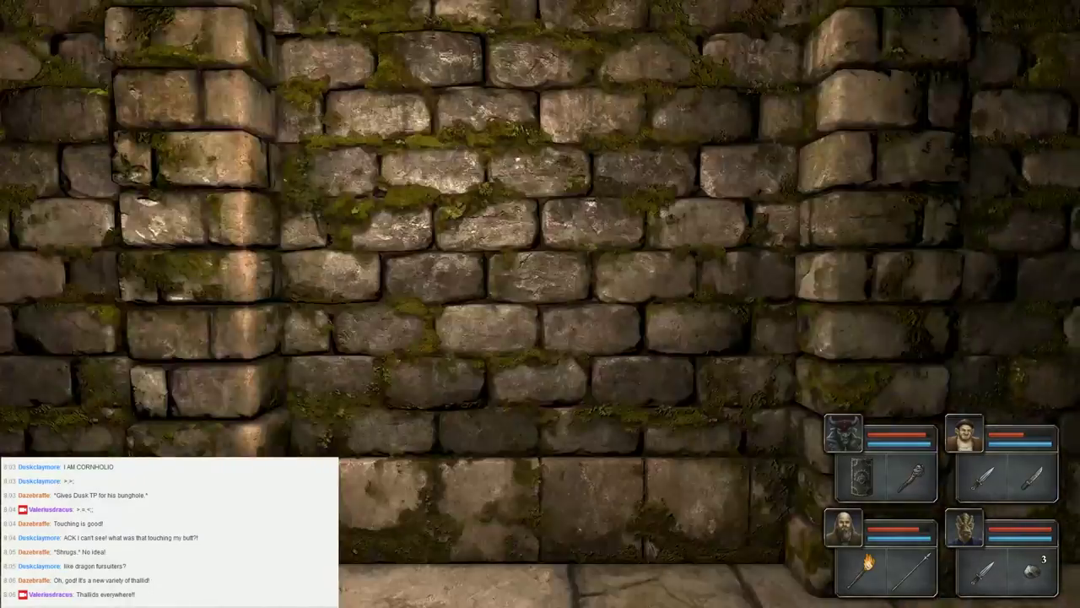
key("e")
key("w")
key("s")
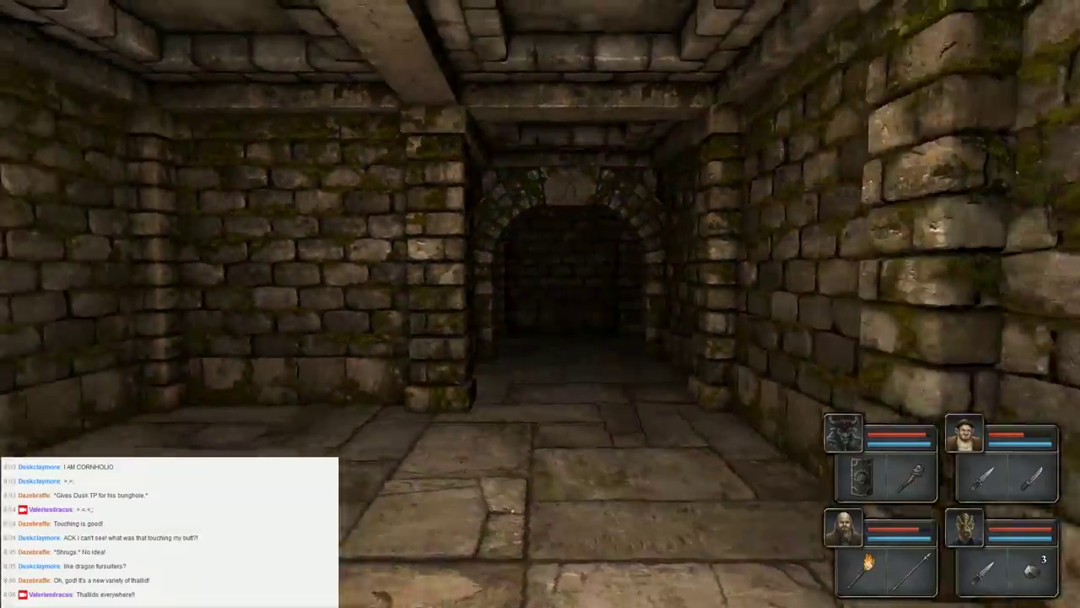
key("w")
key("q")
key("e")
key("q")
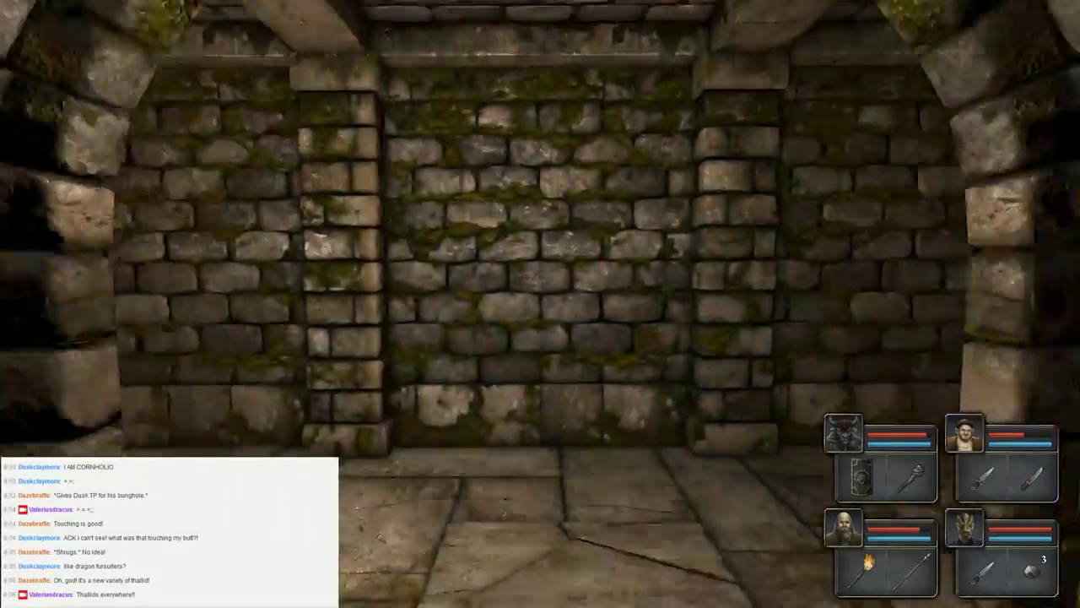
key("q")
key("w")
Look around the surrounding walls, stepping up to the pillar and chain
key("w")
key("q")
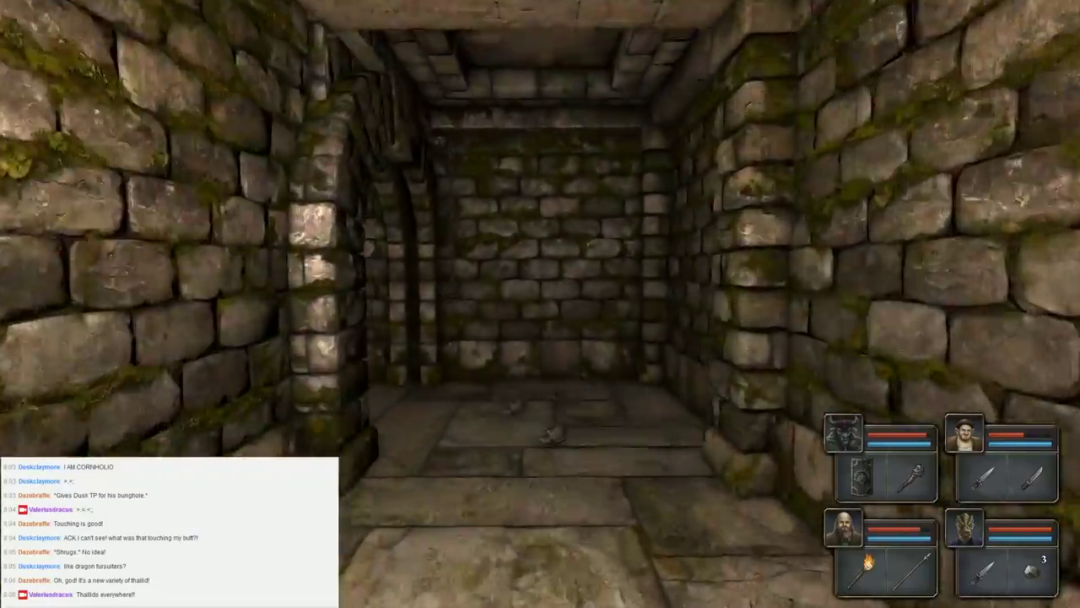
key("w")
key("e")
key("q")
key("w")
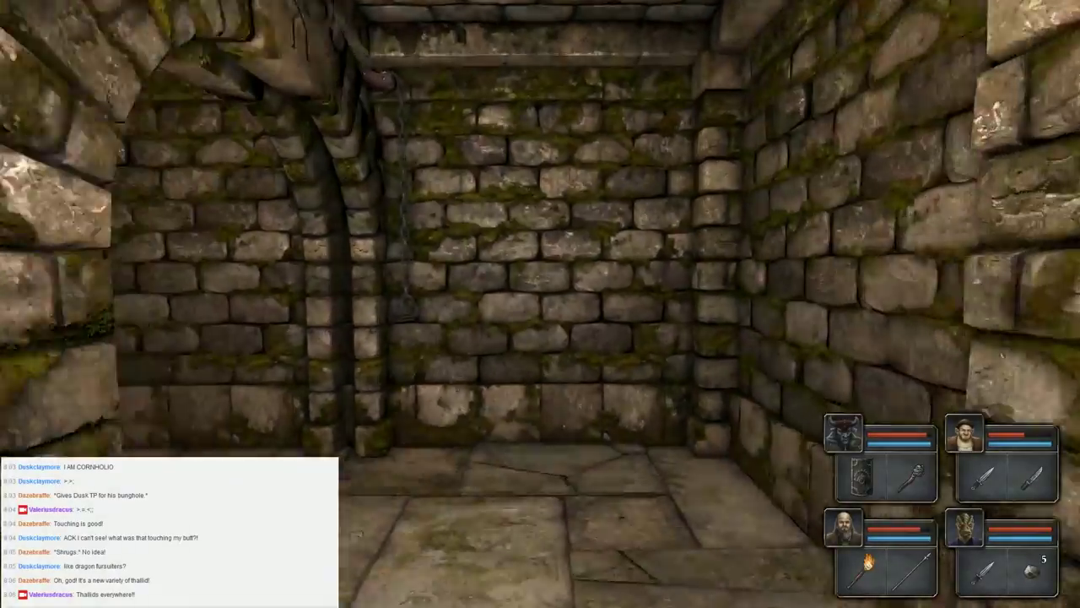
key("w")
key("e")
key("q")
key("q")
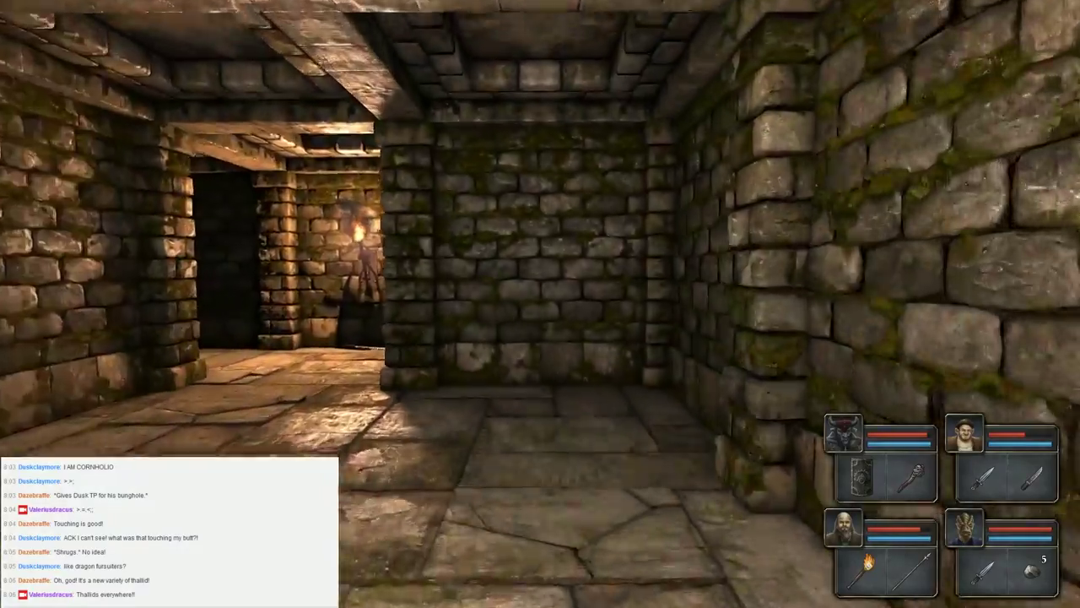
Turn into the next corridor and approach the torch sconce
key("e")
key("w")
key("e")
key("w")
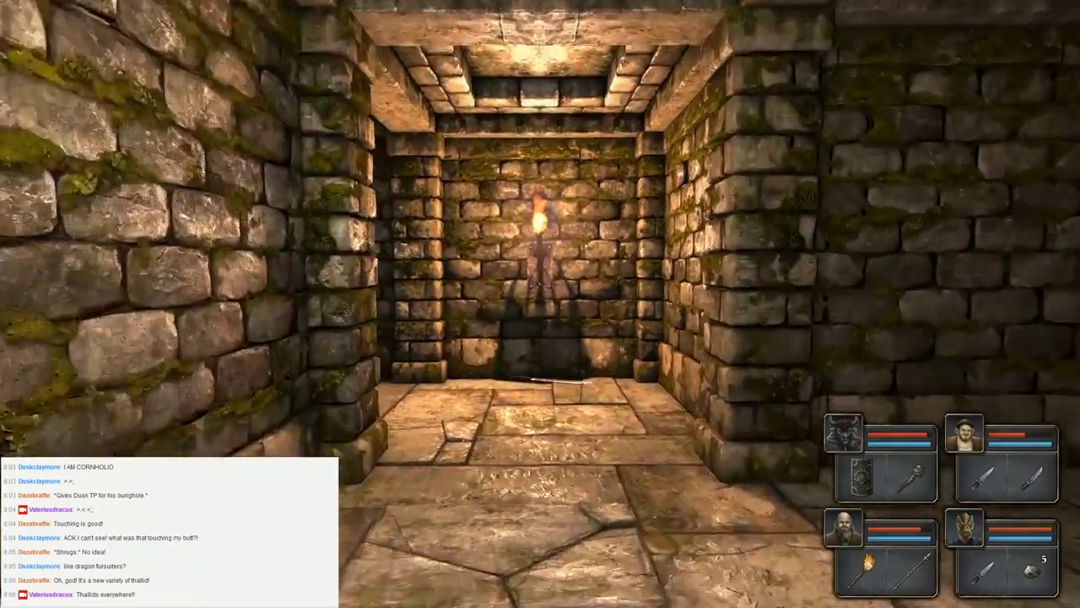
key("w")
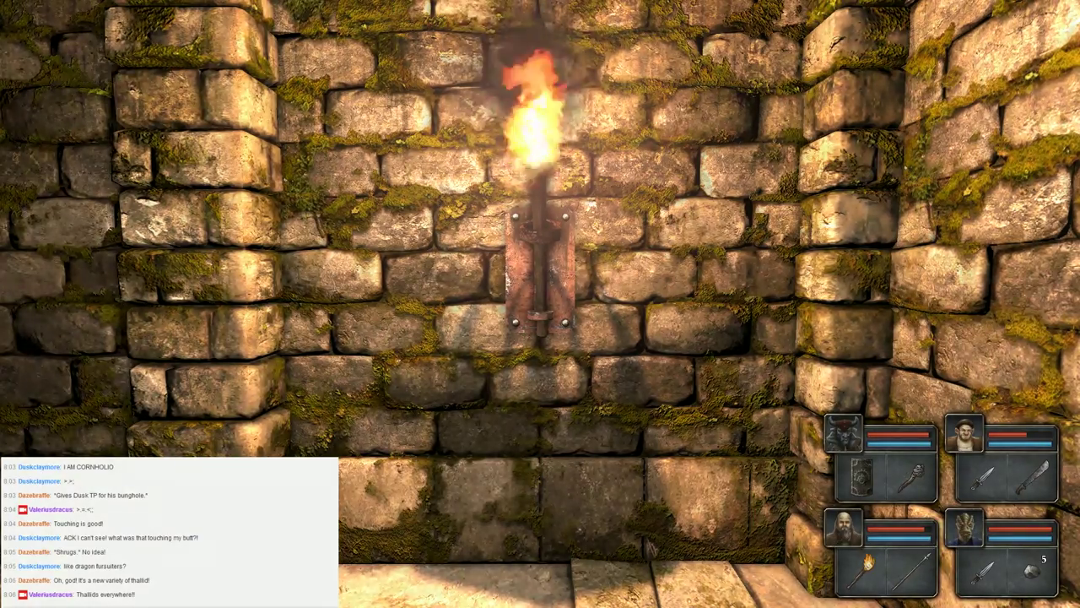
Move on through the corridors and step back to view the items on the floor
key("q")
key("e")
key("w")
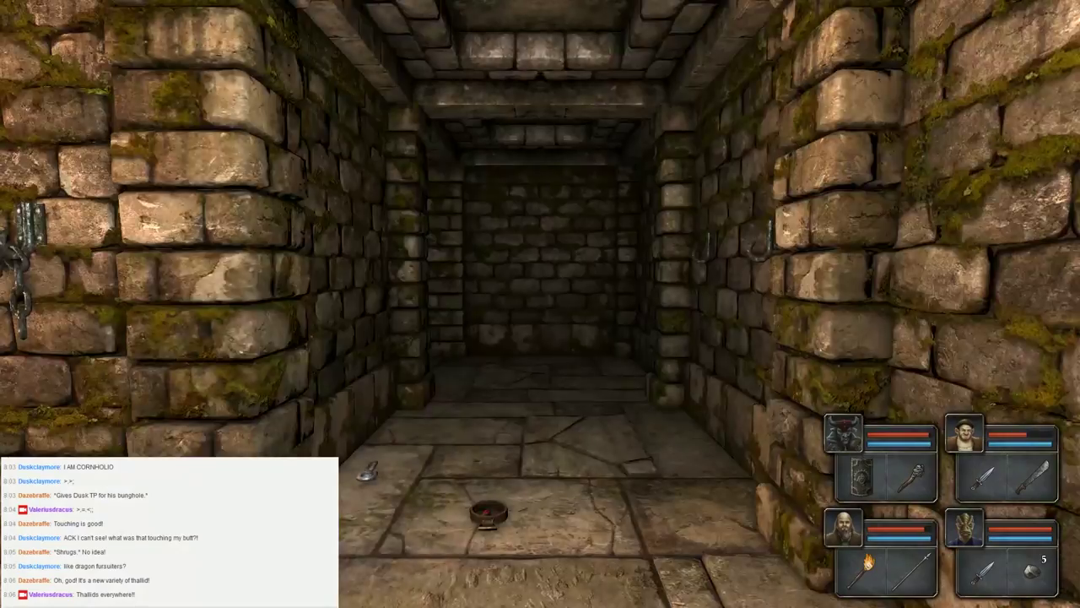
key("w")
key("w")
key("s")
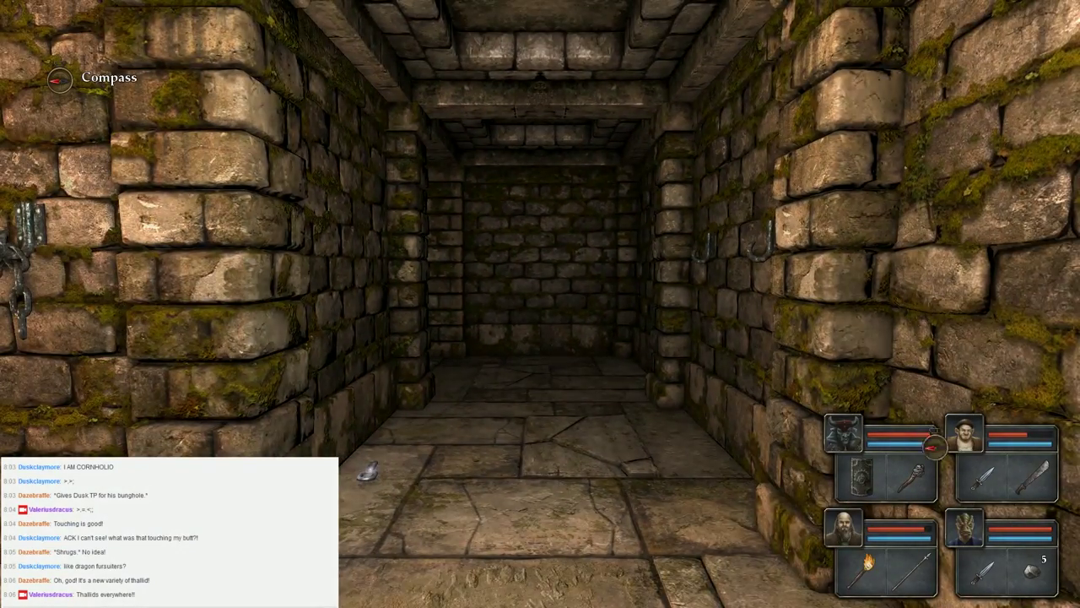
Walk to the wall and put the iron key into Ed Jones's inventory
key("w")
key("w")
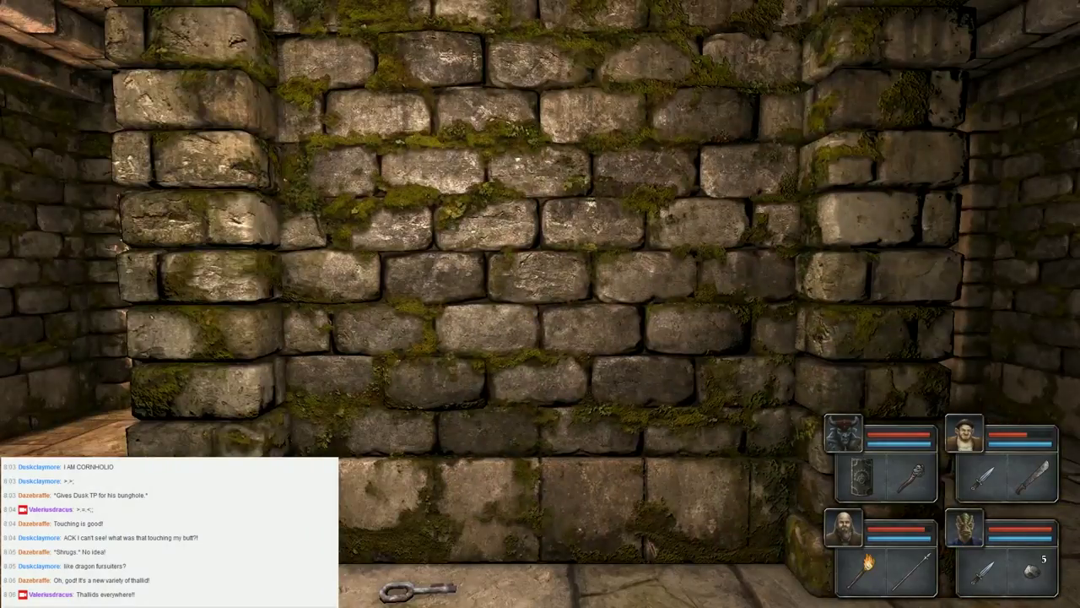
key("w")
key("q")
left_click(422, 532)
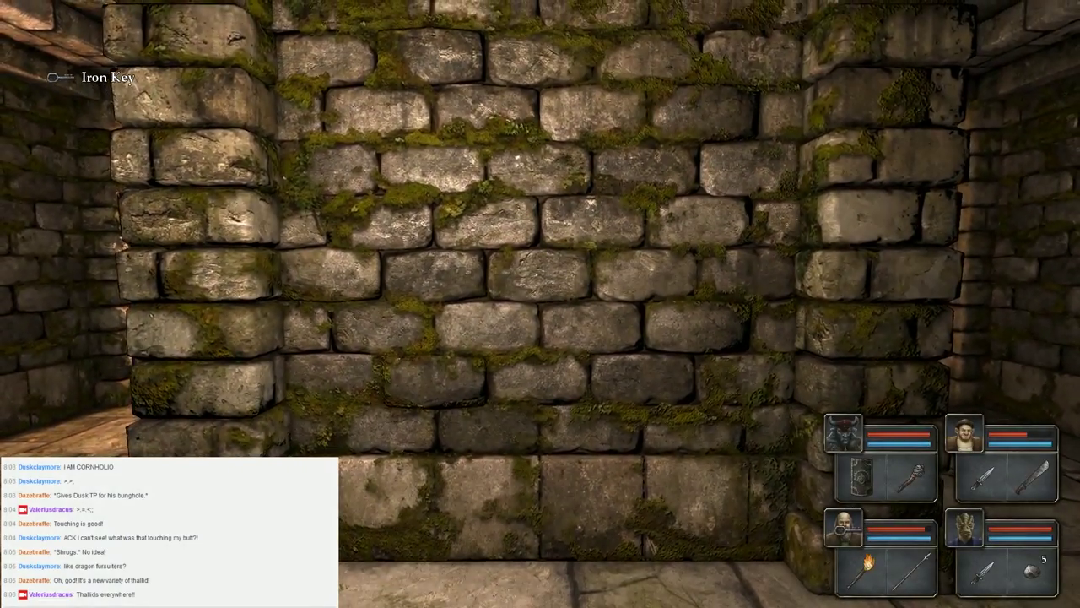
left_click(844, 530)
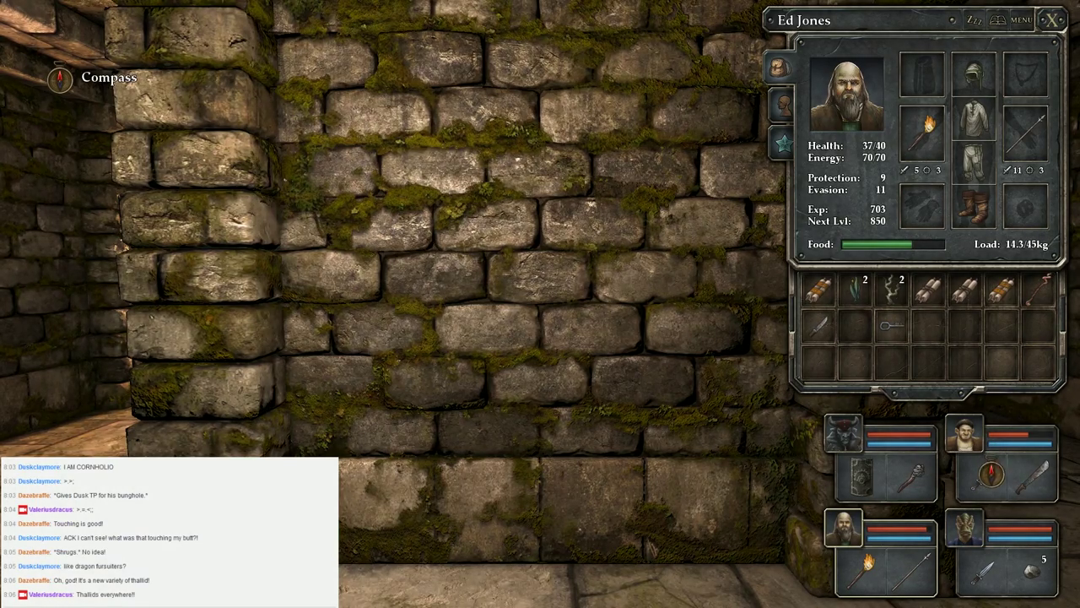
Swap the dagger and cudgel between hand slots and store the compass in Ed Jones's backpack
left_click(991, 480)
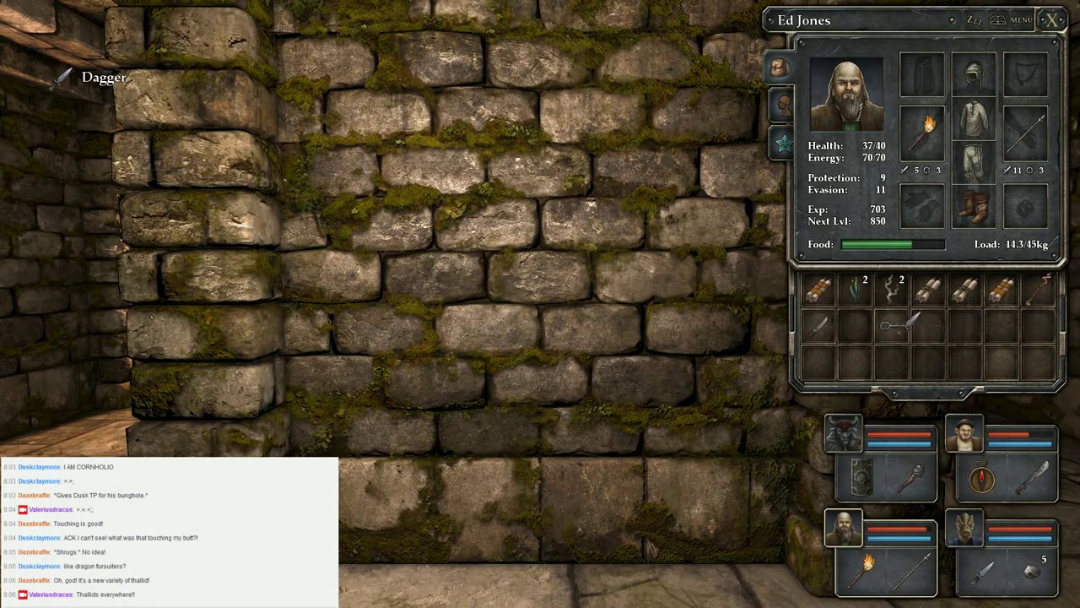
left_click(919, 480)
left_click(981, 479)
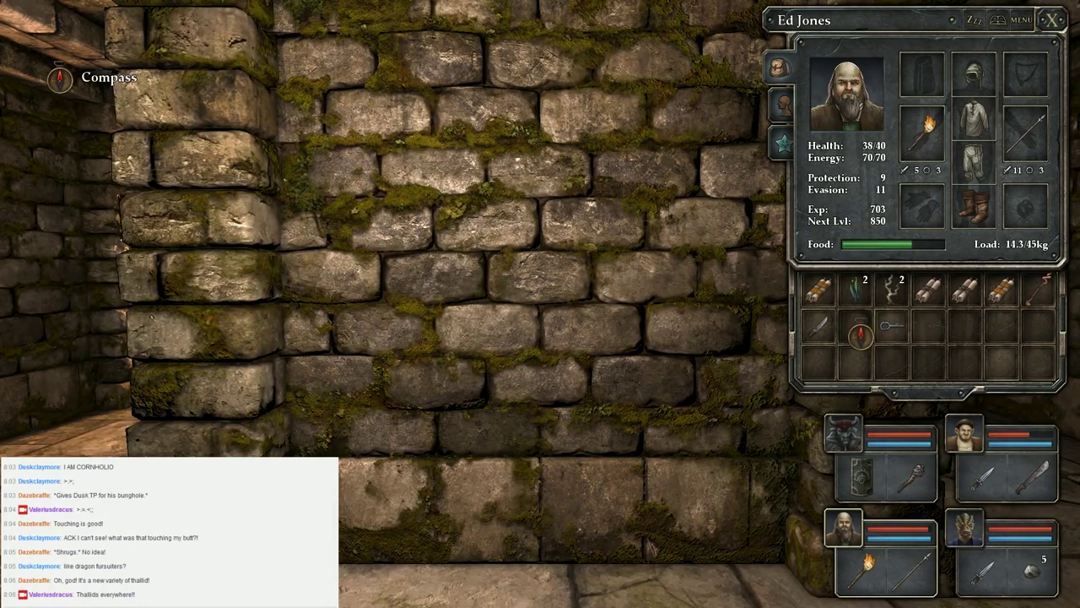
left_click(945, 371)
key("Escape")
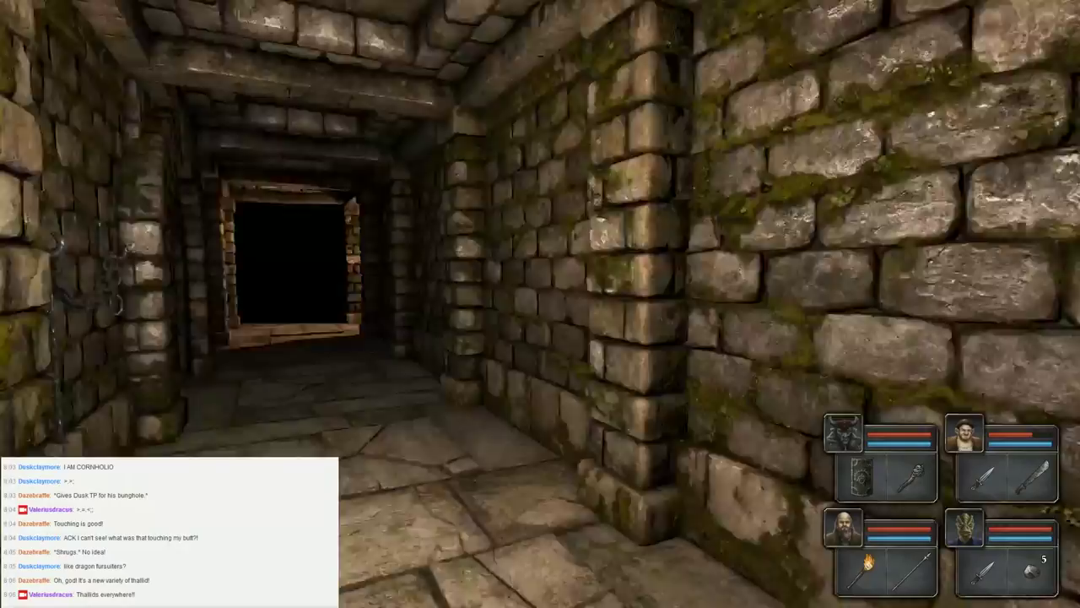
Walk into the torch-lit room and end up facing the torch sconce
key("w")
key("w")
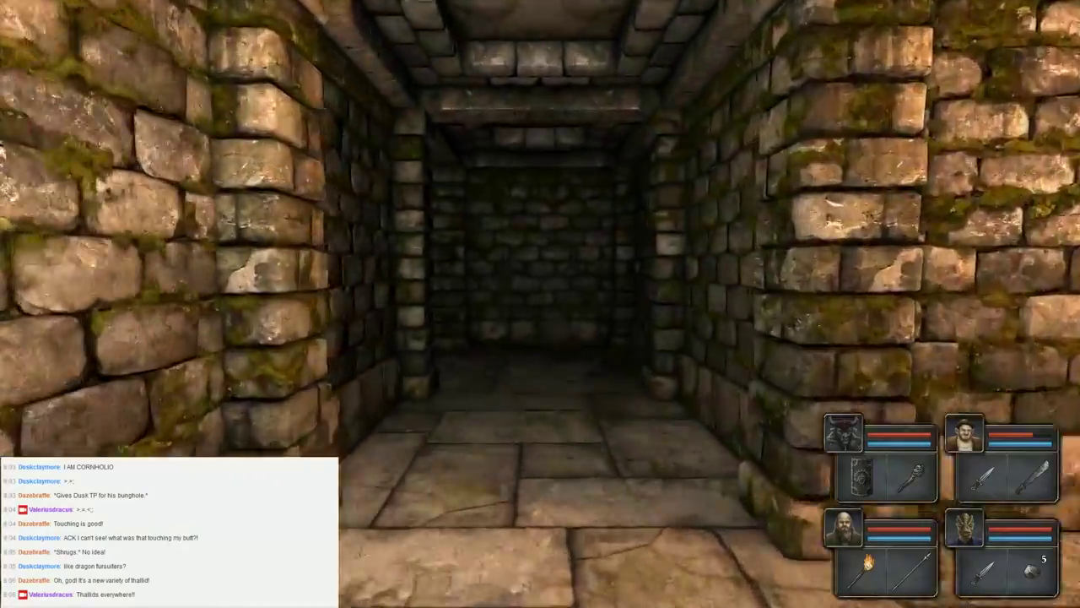
key("w")
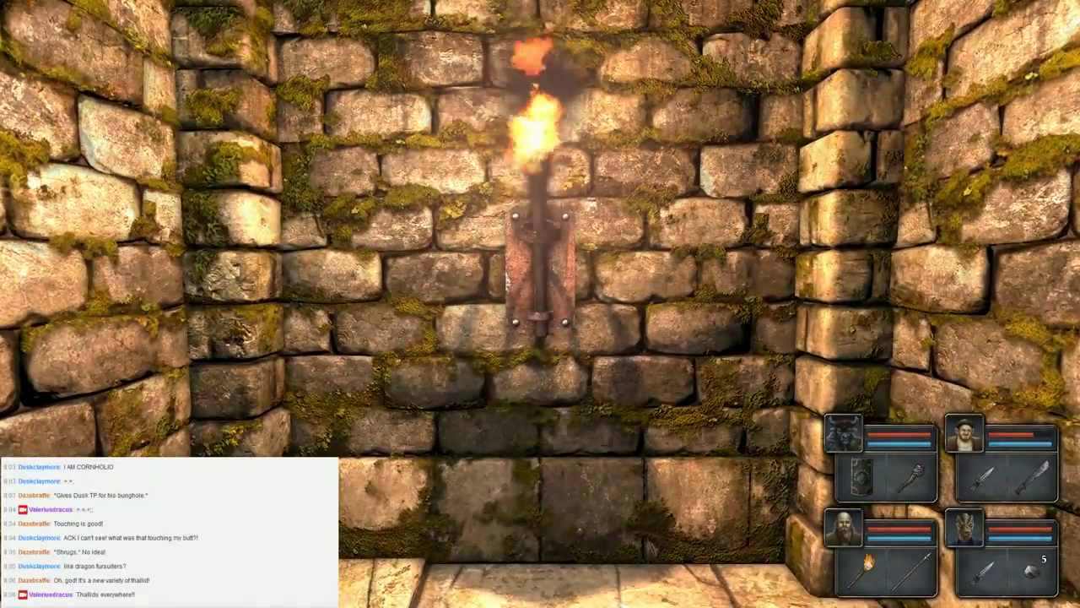
key("s")
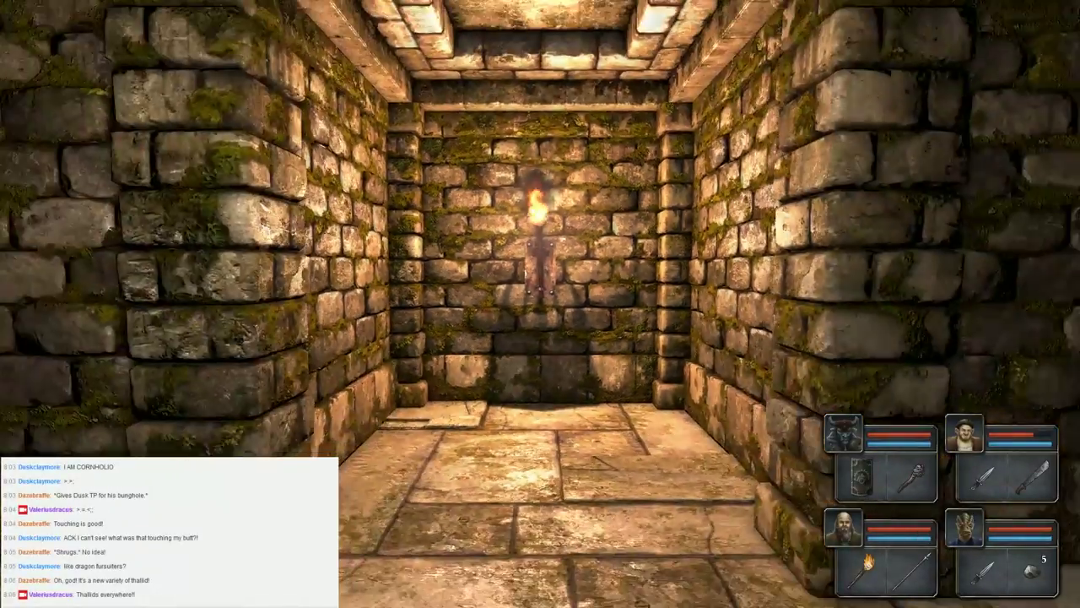
key("w")
key("e")
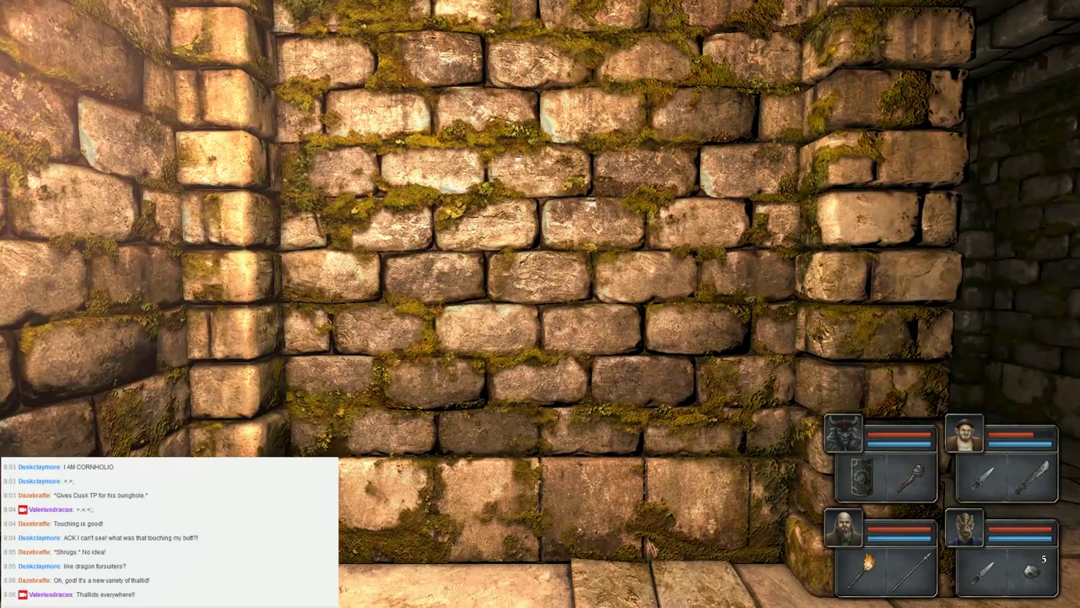
key("q")
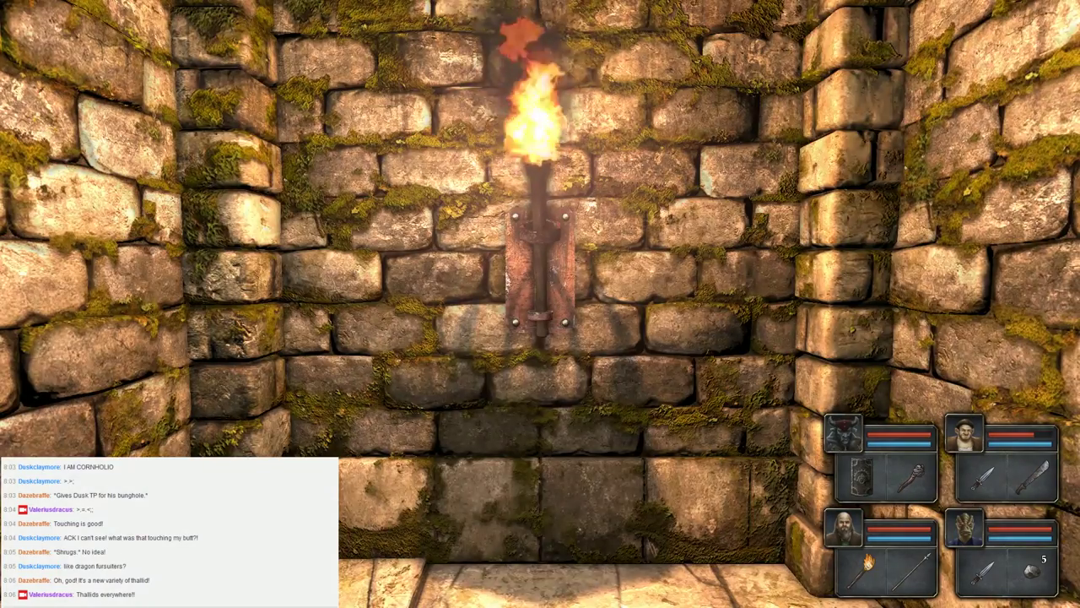
Review Gary's, Chad's, Larry's and Ed Jones's character sheets, ending back on Gary's
key("1")
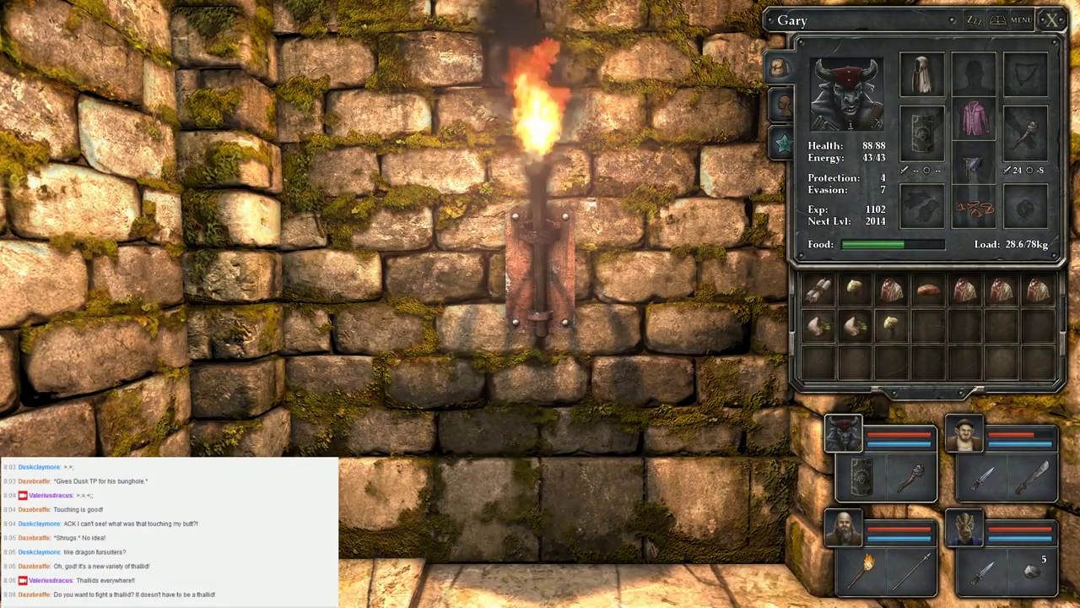
key("2")
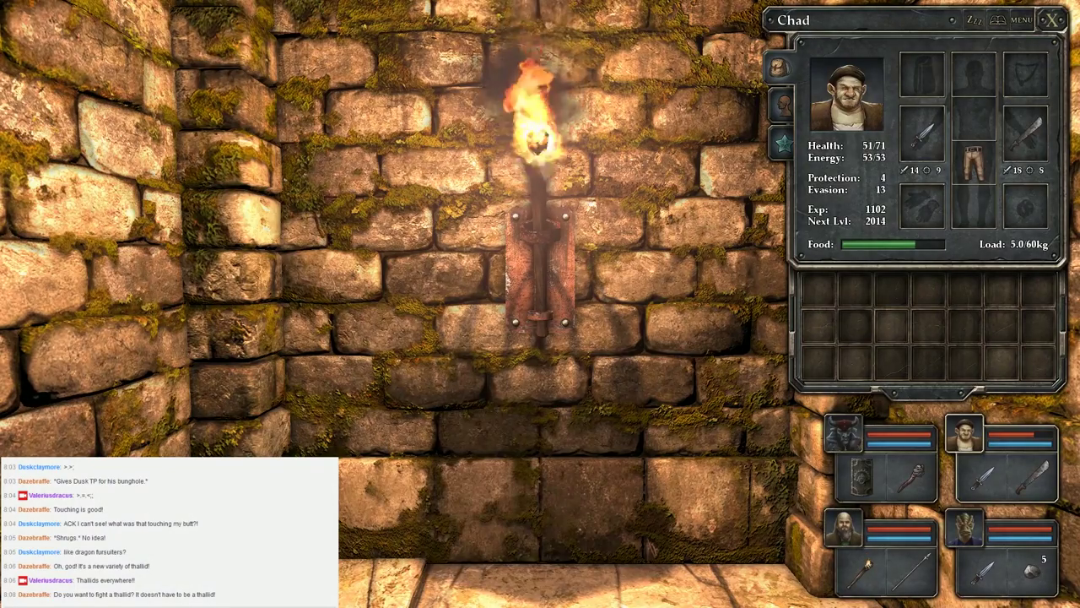
key("4")
key("3")
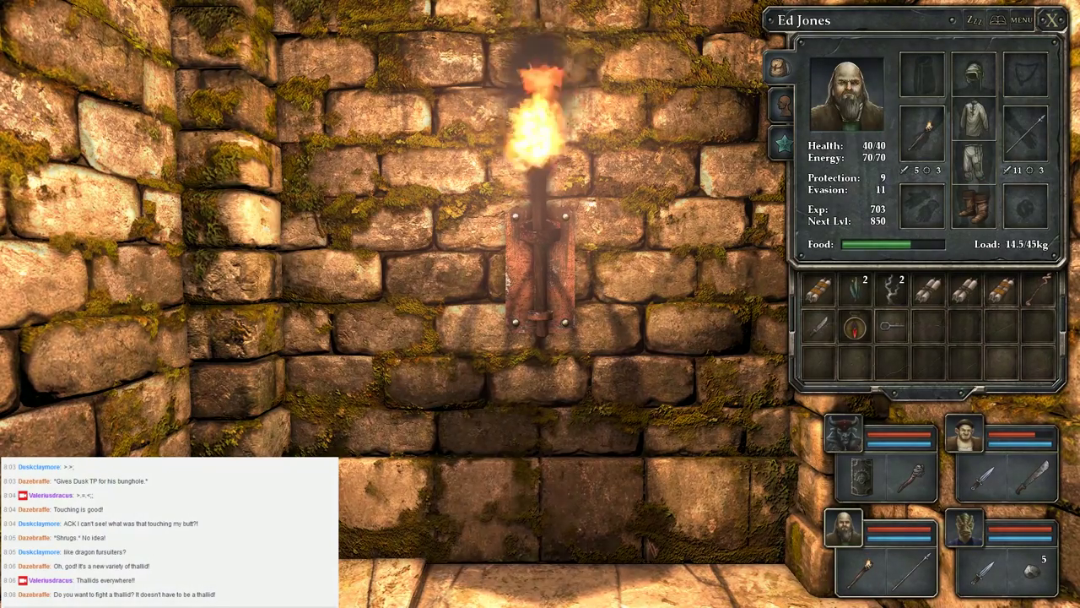
key("1")
Close the character sheet and walk over to the chain-hung wall
key("Escape")
key("q")
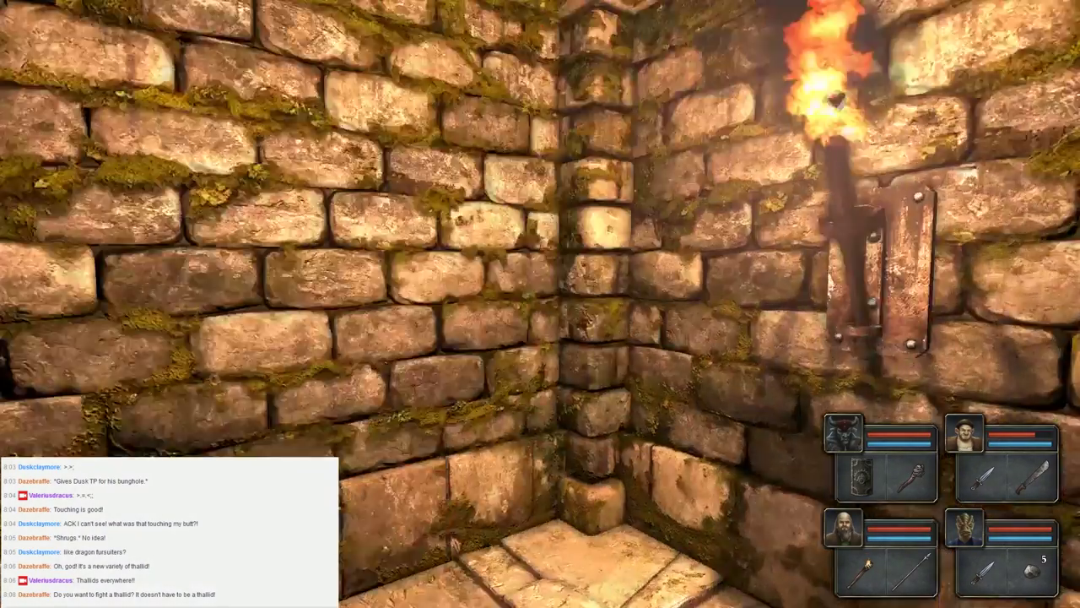
key("q")
key("q")
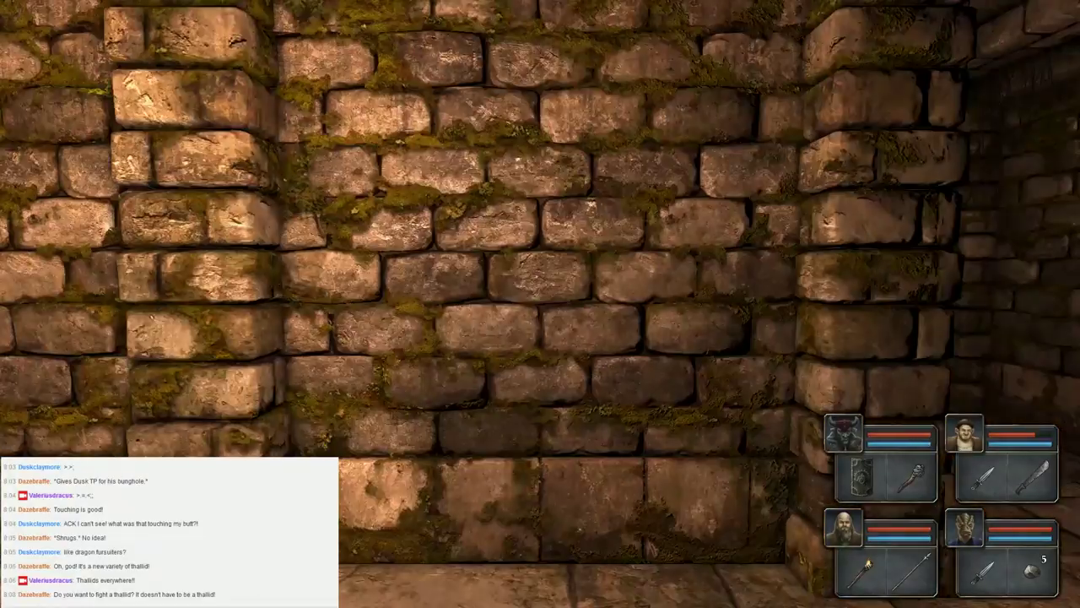
key("q")
key("w")
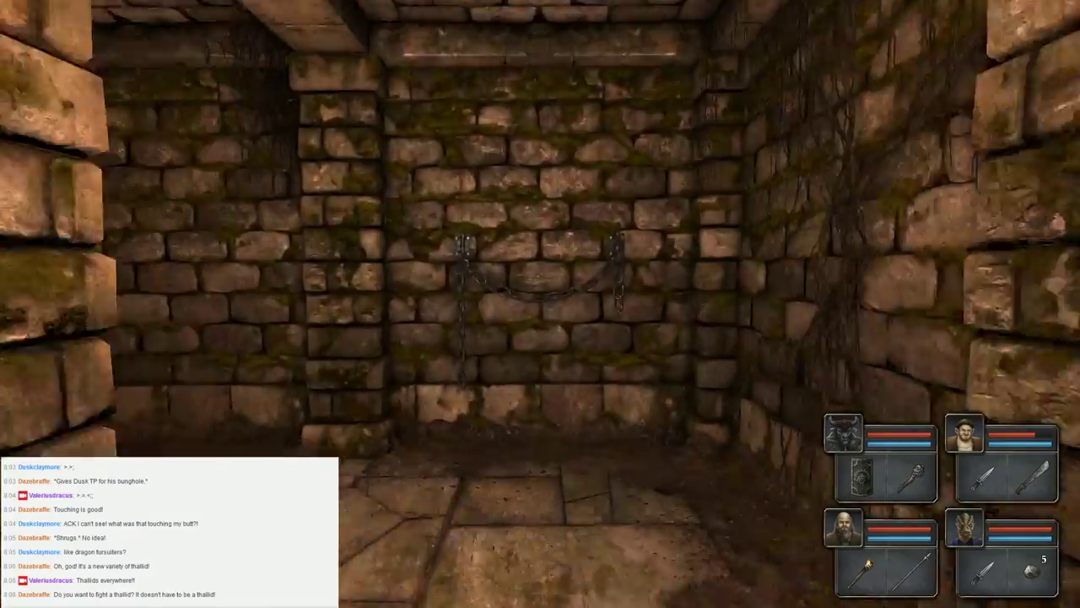
key("w")
key("a")
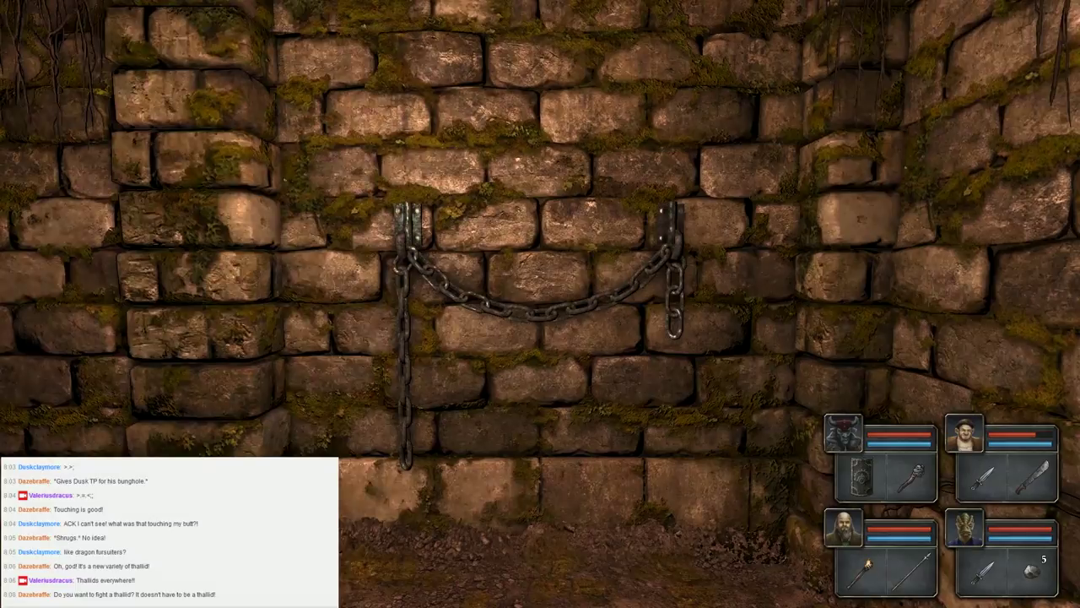
Step back and look around the room, ending up facing the corridor
key("s")
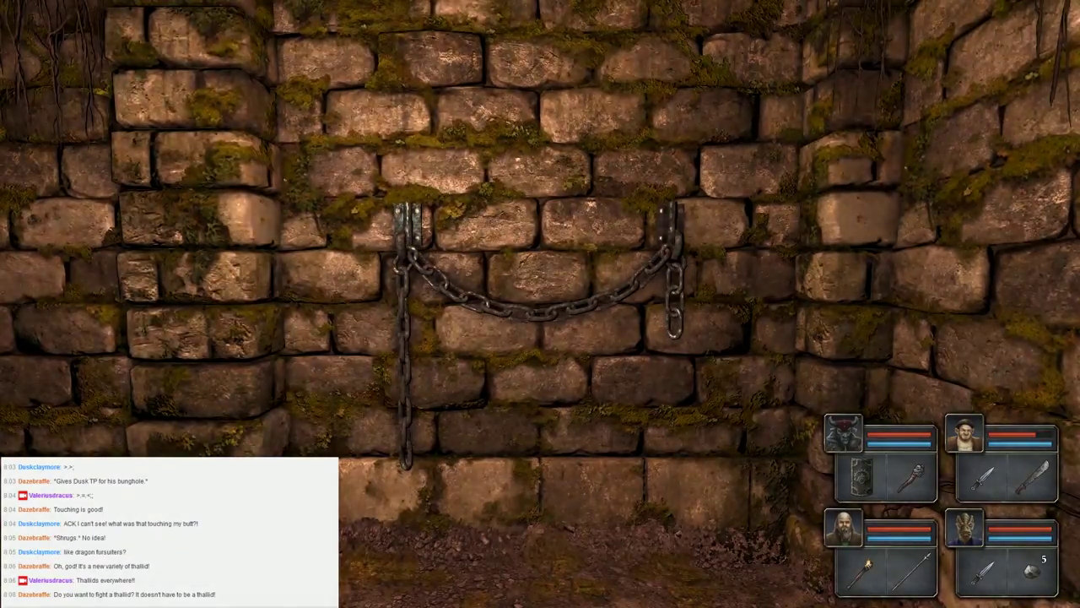
key("e")
key("q")
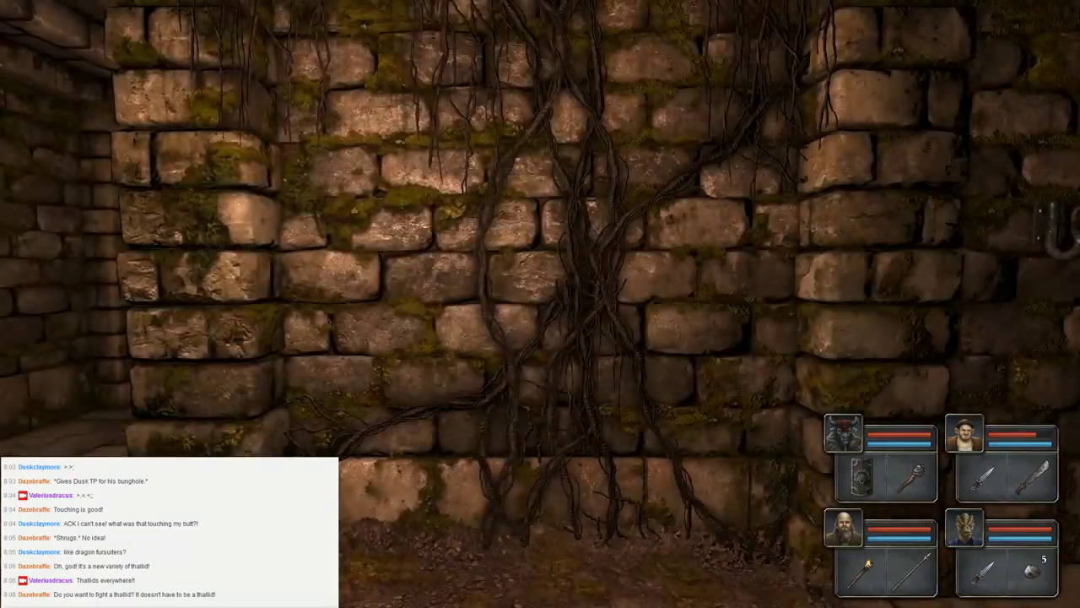
key("e")
key("e")
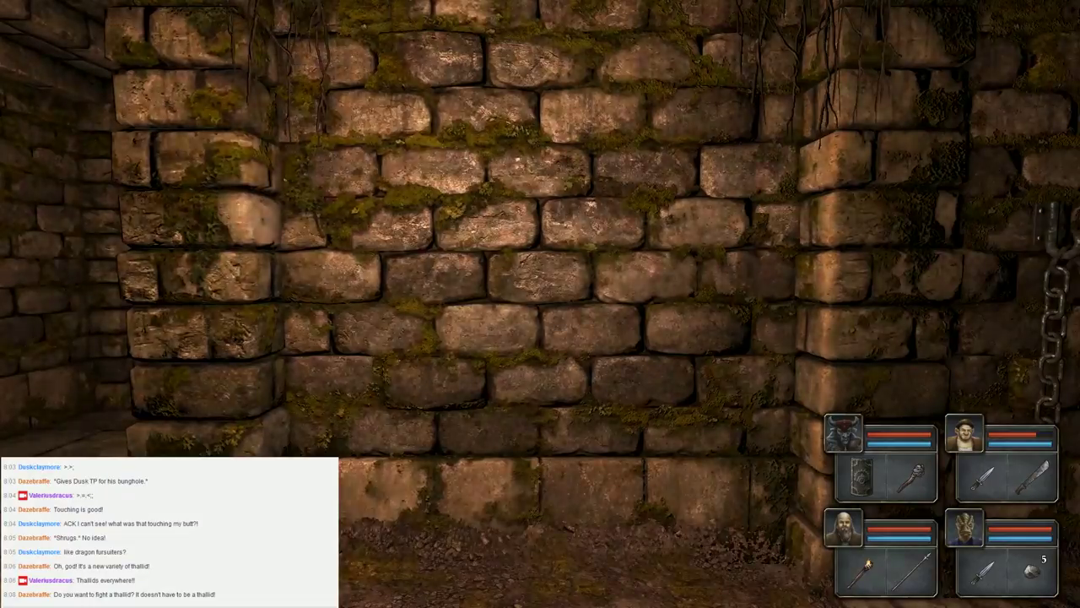
key("q")
key("q")
key("e")
Walk up to the wooden door and take out Ed Jones's Iron Key to unlock it
key("w")
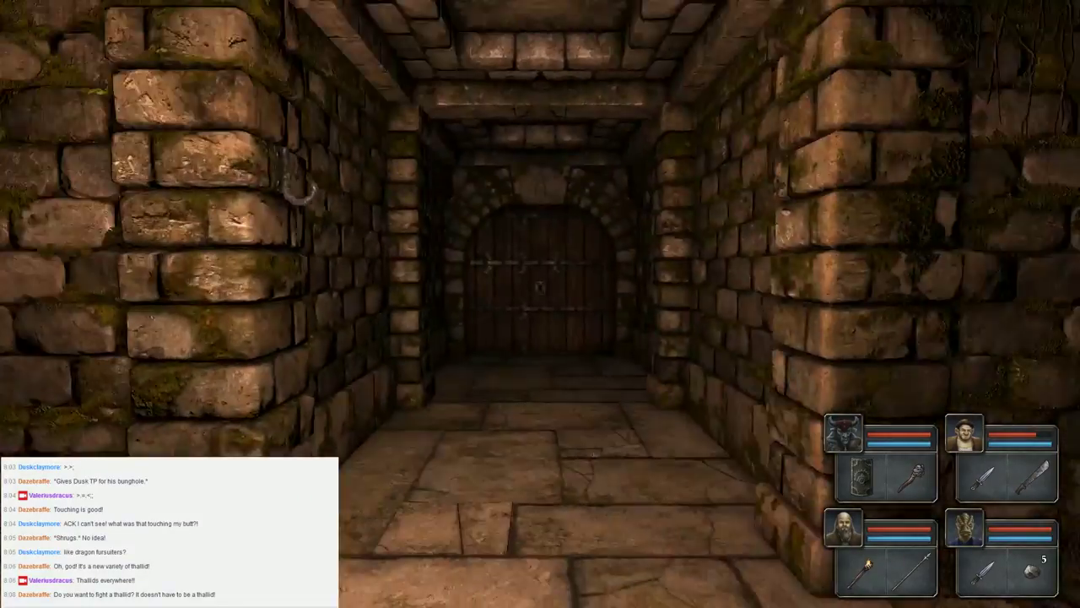
key("w")
key("w")
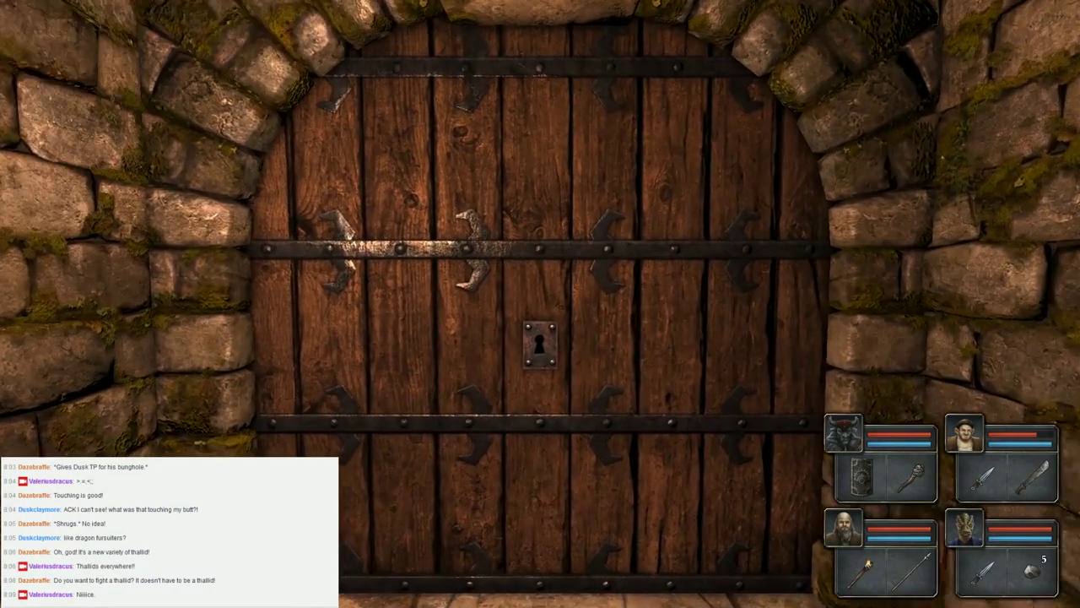
left_click(844, 530)
left_click(890, 325)
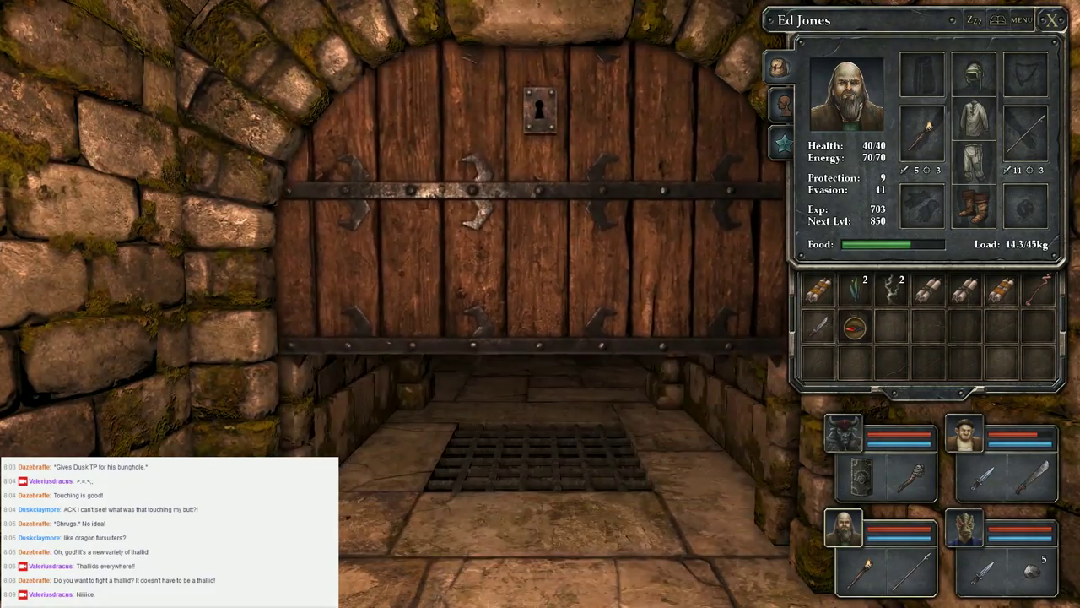
Walk through the opened door and along the vine-covered corridor beyond
key("w")
key("w")
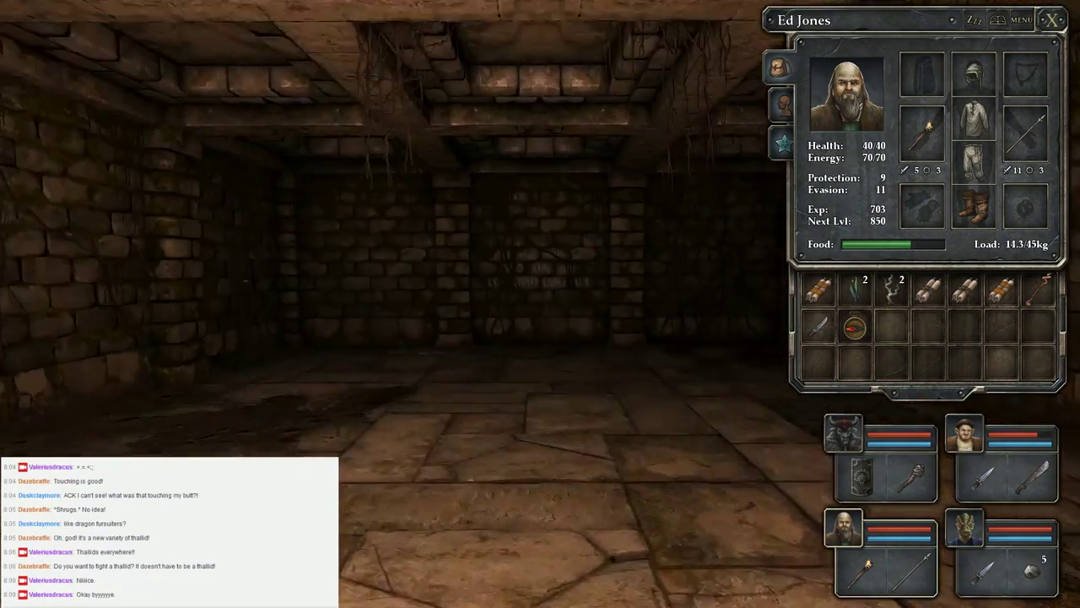
key("q")
key("e")
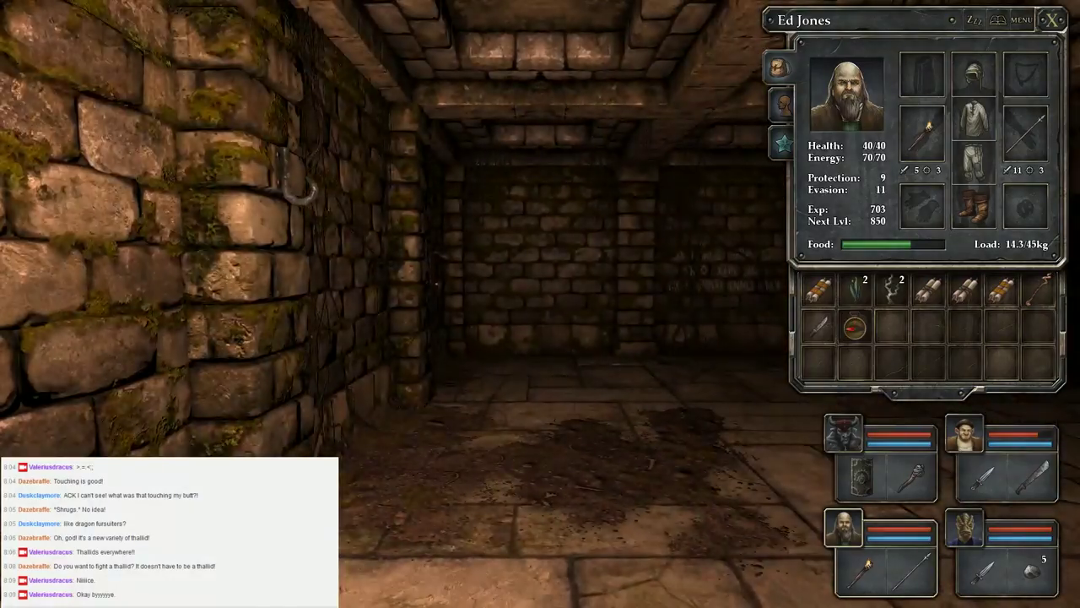
key("w")
key("q")
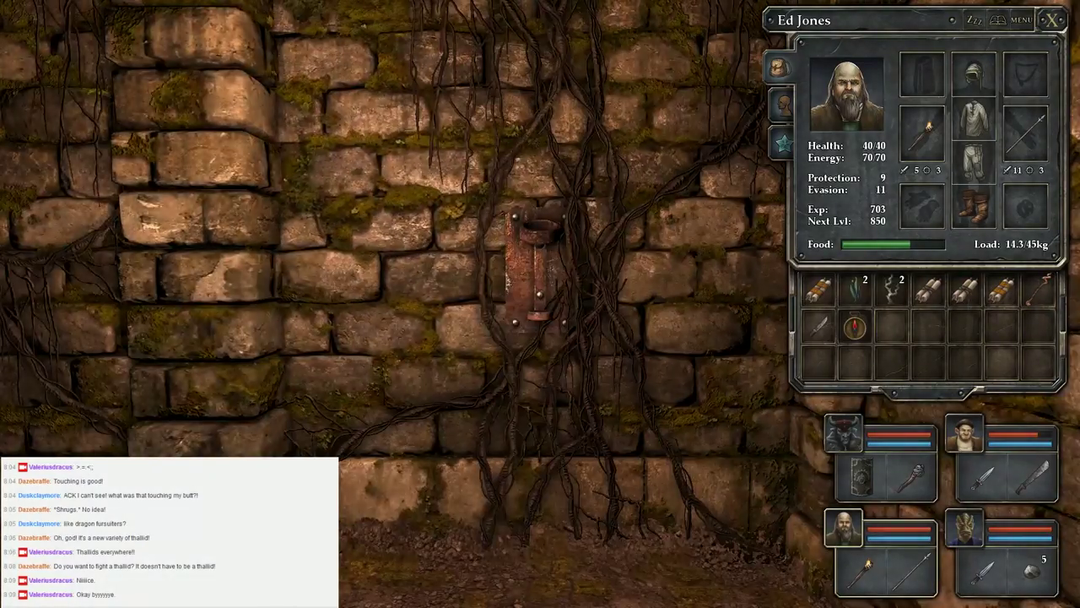
key("e")
key("w")
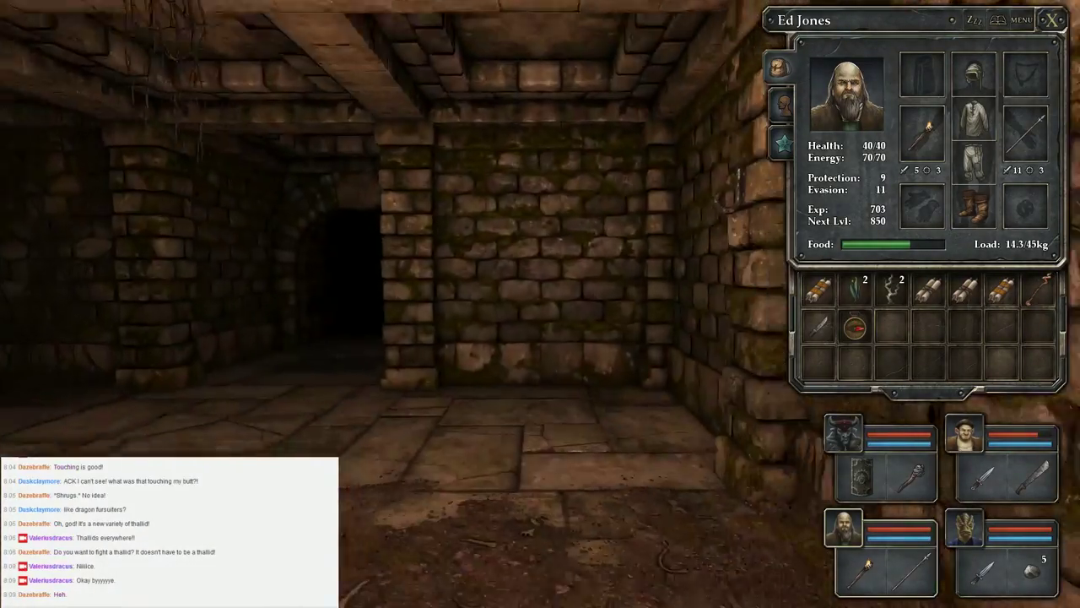
Enter the portcullis room, face the runic inscription and bring up the pause menu
key("q")
key("e")
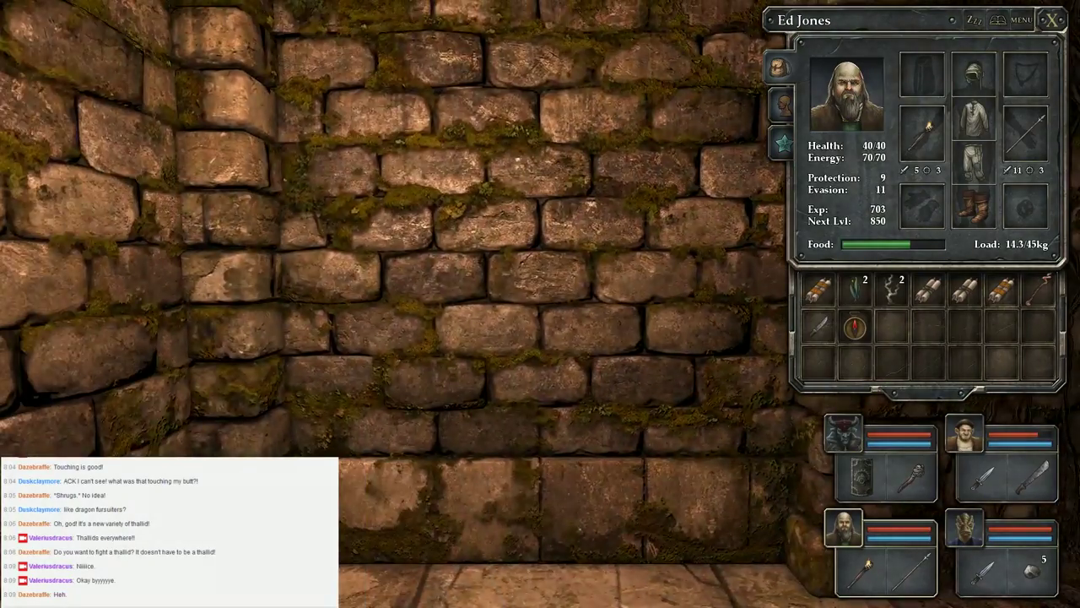
key("w")
key("w")
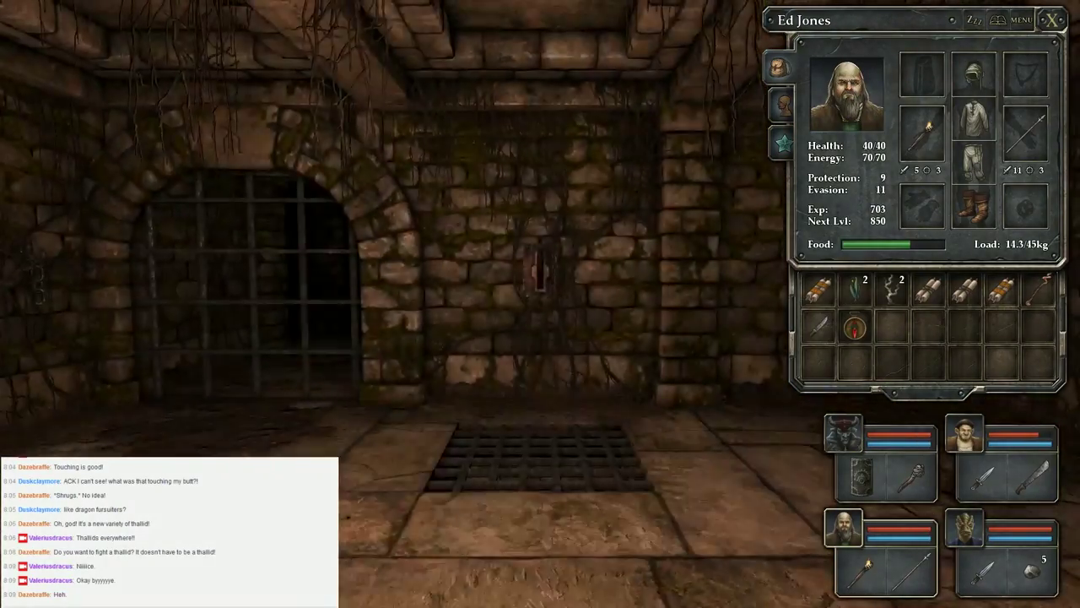
key("e")
key("Escape")
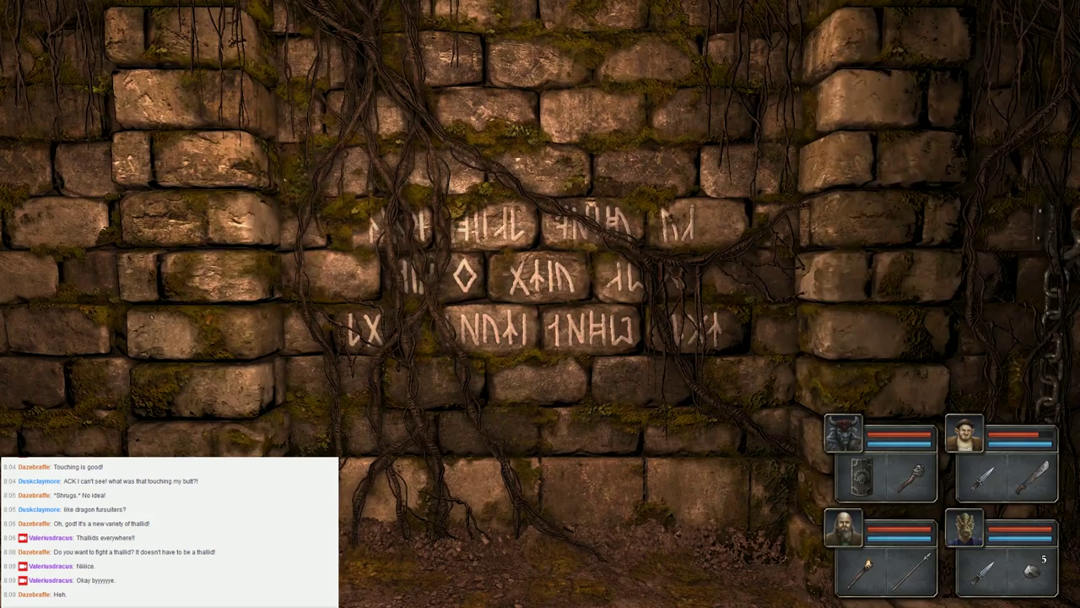
key("Escape")
Save the game over the Autosave slot
left_click(543, 259)
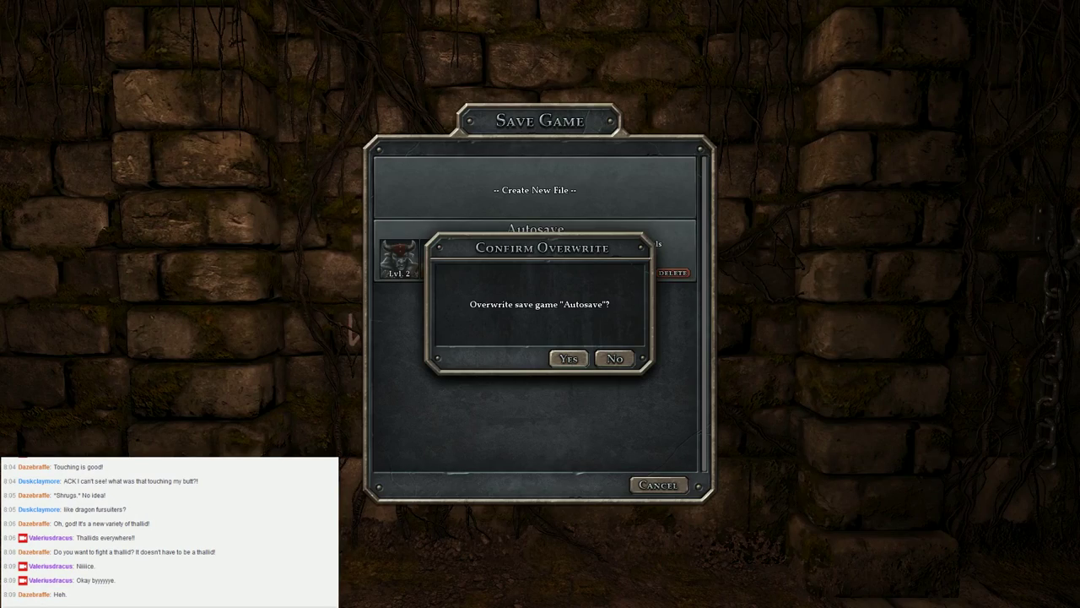
left_click(568, 359)
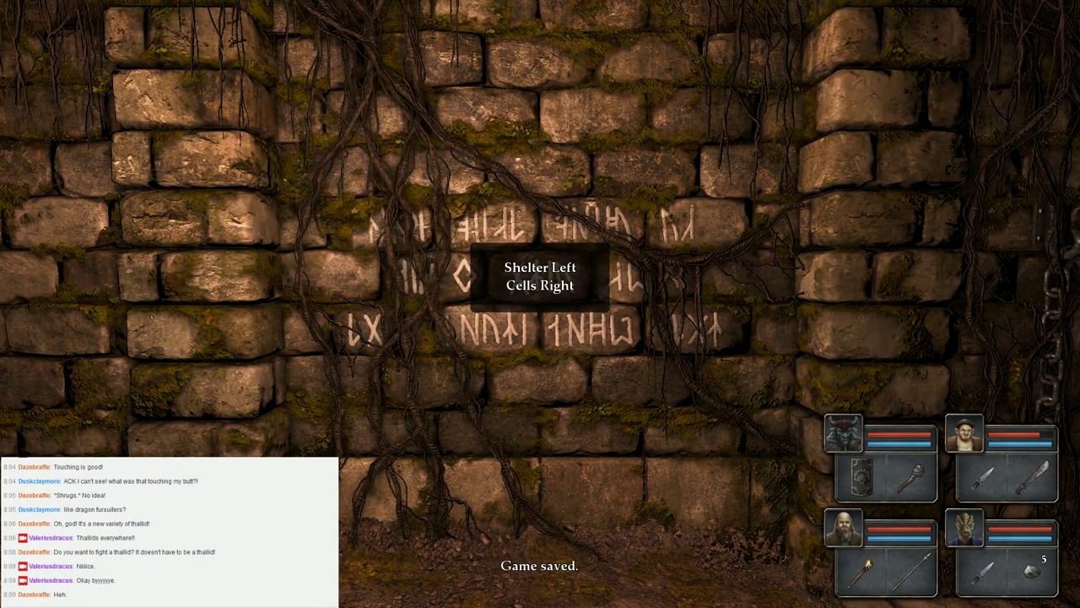
key("e")
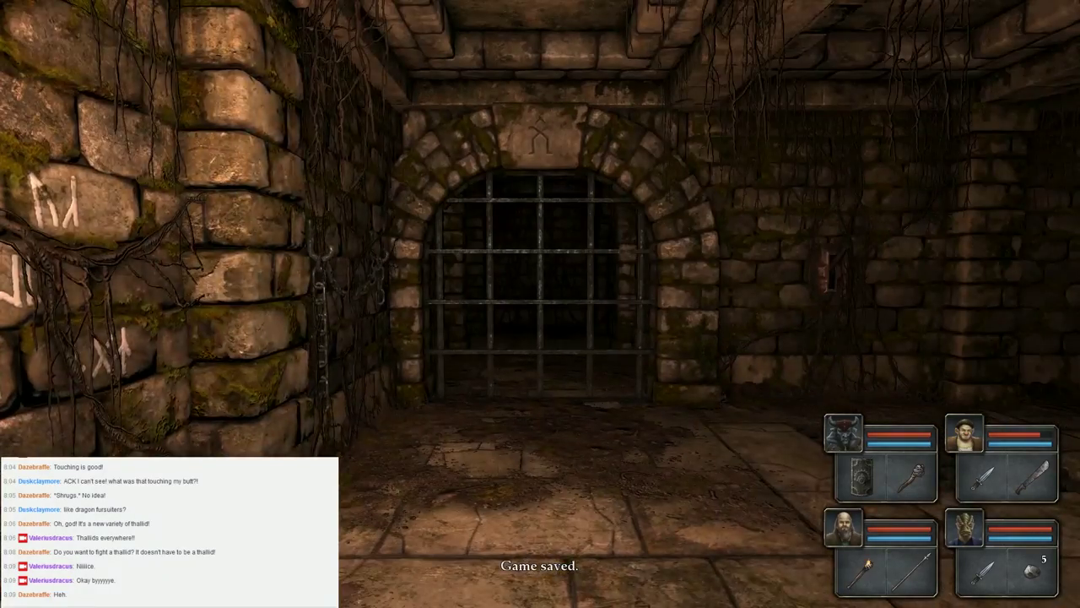
key("q")
Read the rune inscription 'Shelter Left, Cells Right', then step up to the torch holder wall
left_click(540, 278)
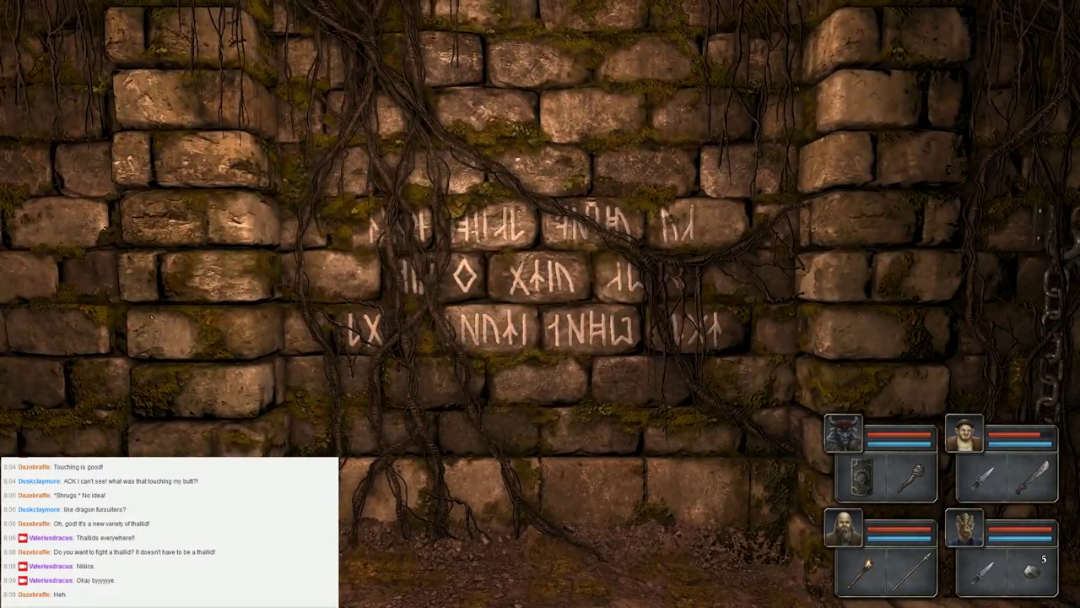
left_click(540, 279)
key("e")
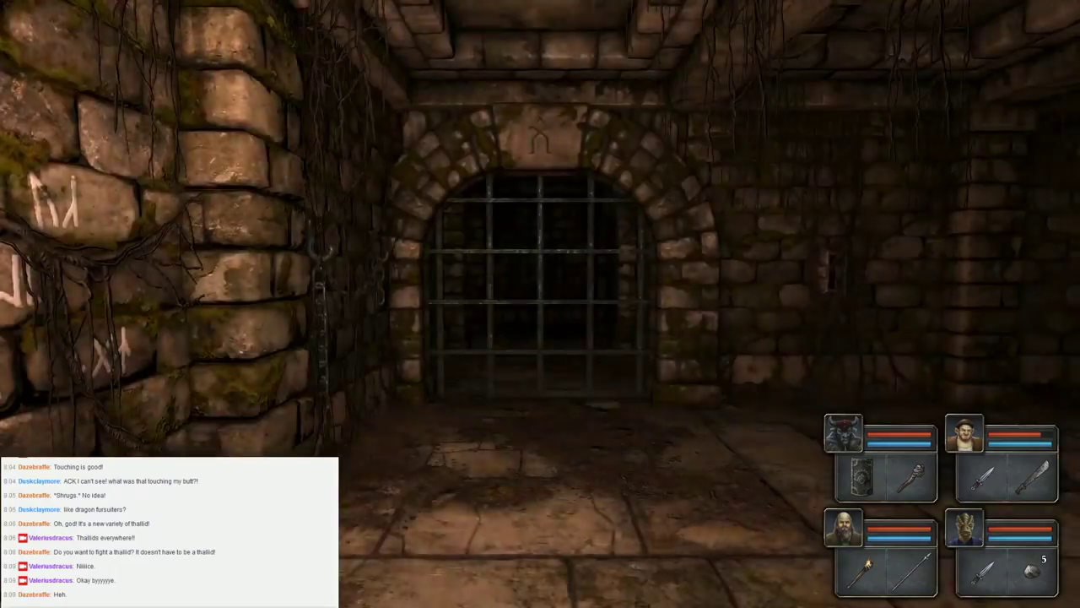
key("q")
key("q")
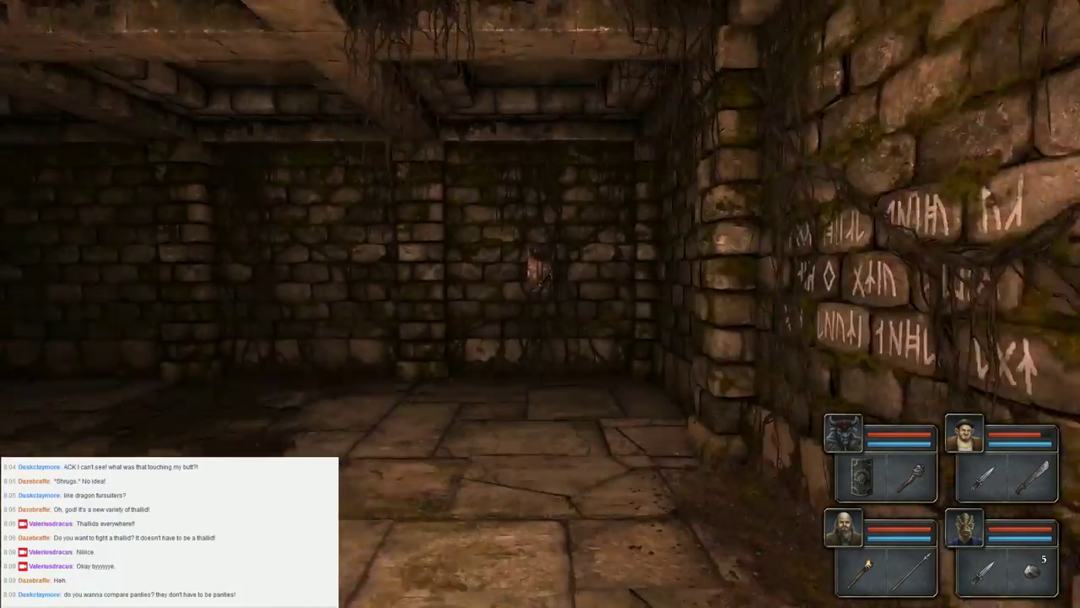
key("w")
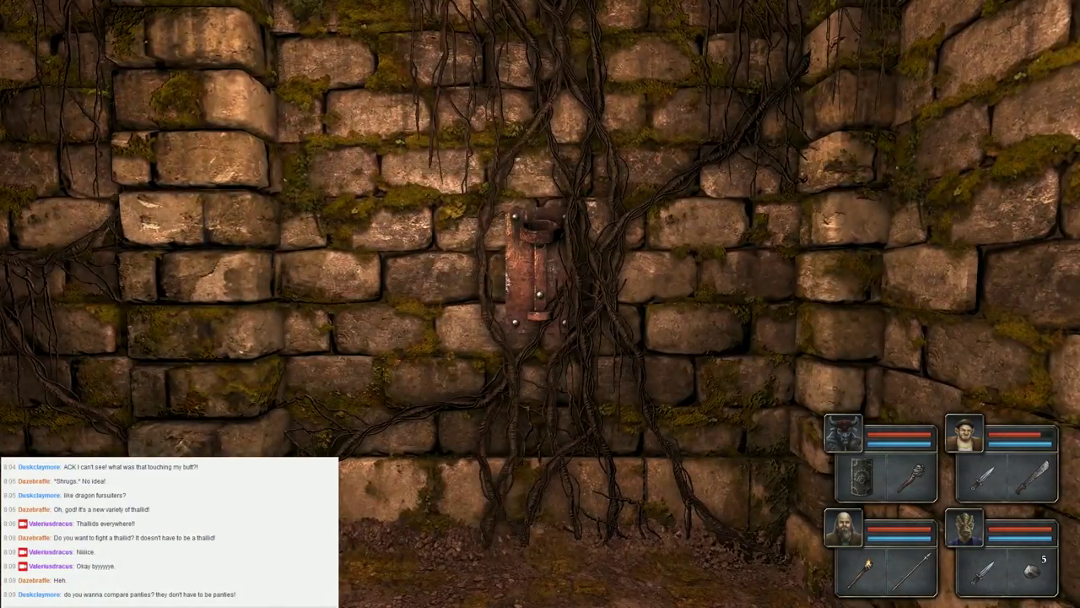
Place the champion's torch in the wall holder to open the secret wall
left_click(860, 572)
left_click(532, 258)
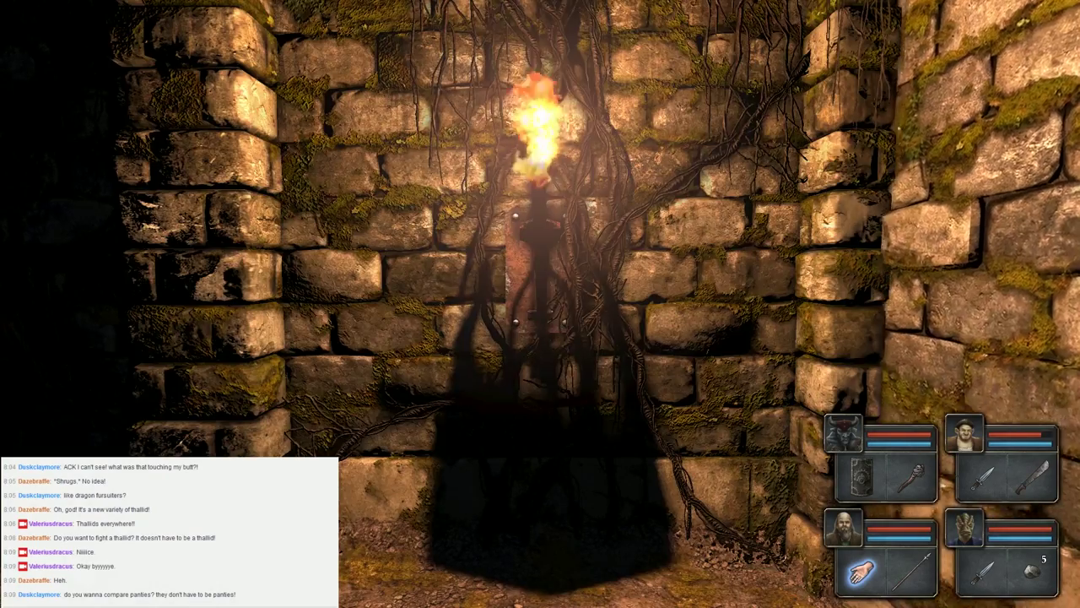
key("e")
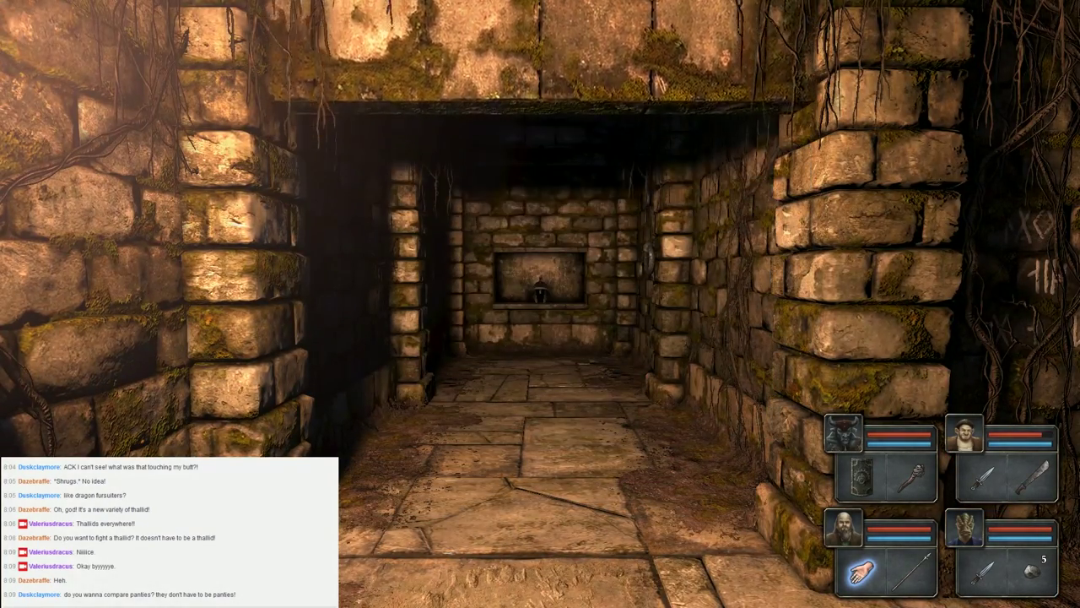
Walk into the secret corridor and take the Iron Basinet from its alcove
key("w")
key("w")
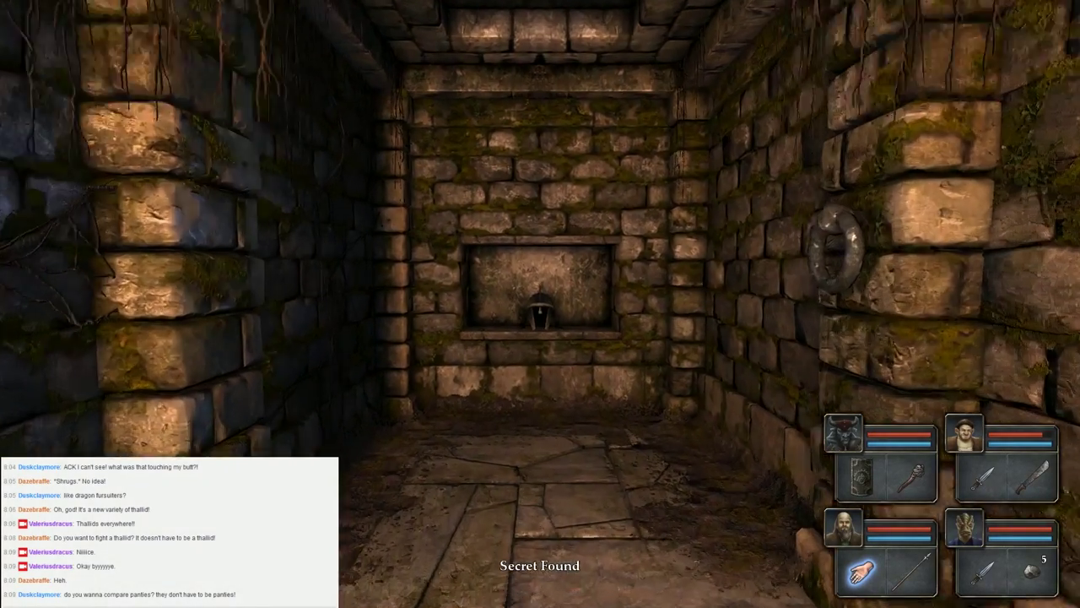
key("w")
left_click(540, 355)
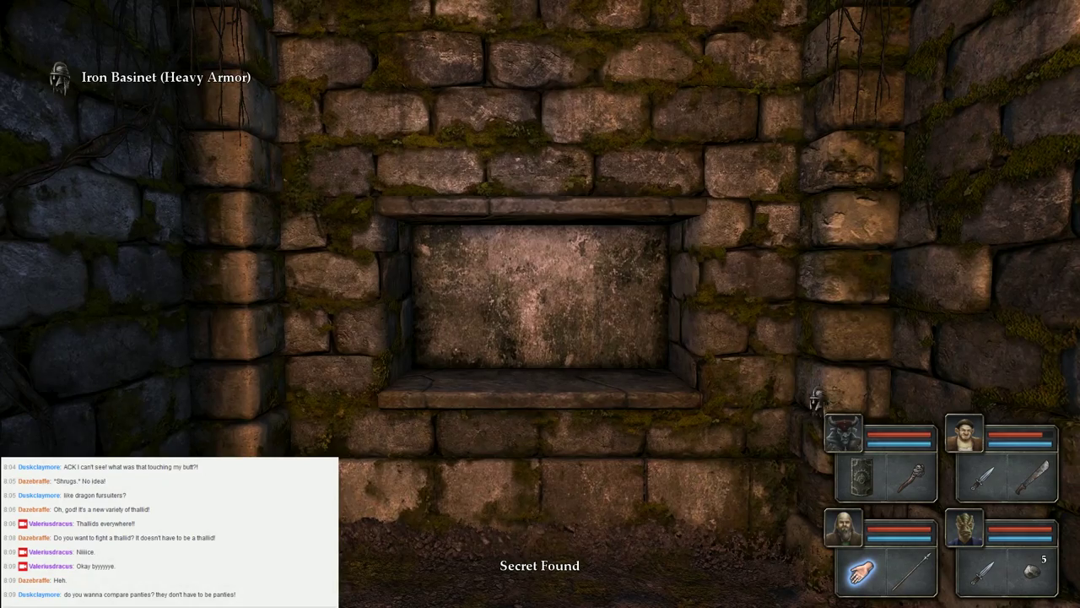
left_click(844, 435)
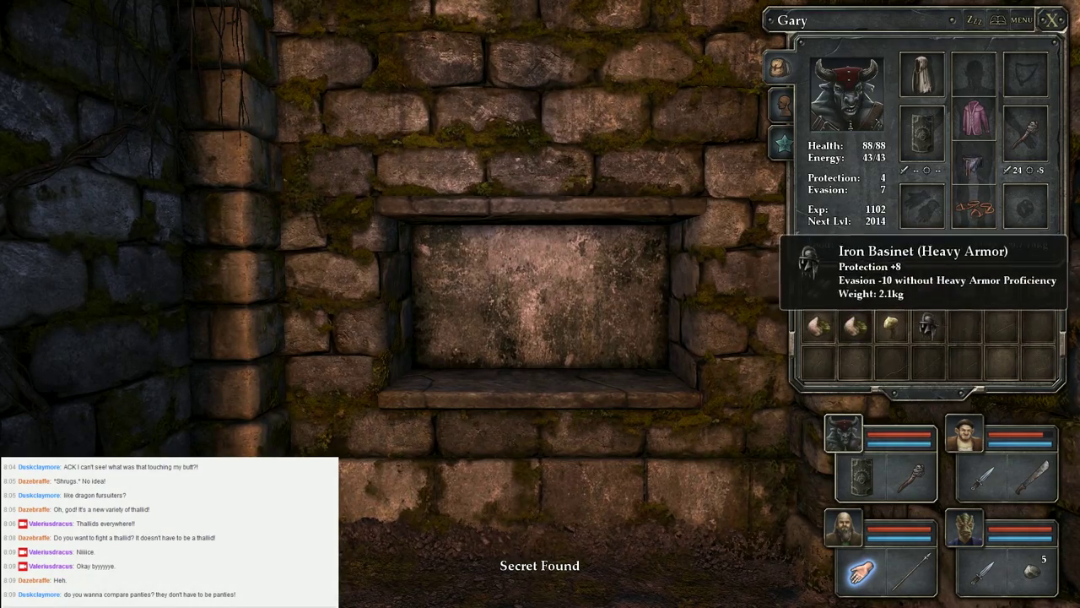
Equip the Iron Basinet on Gary, then look over Ed Jones's, Larry's and Gary's sheets
left_click(973, 74)
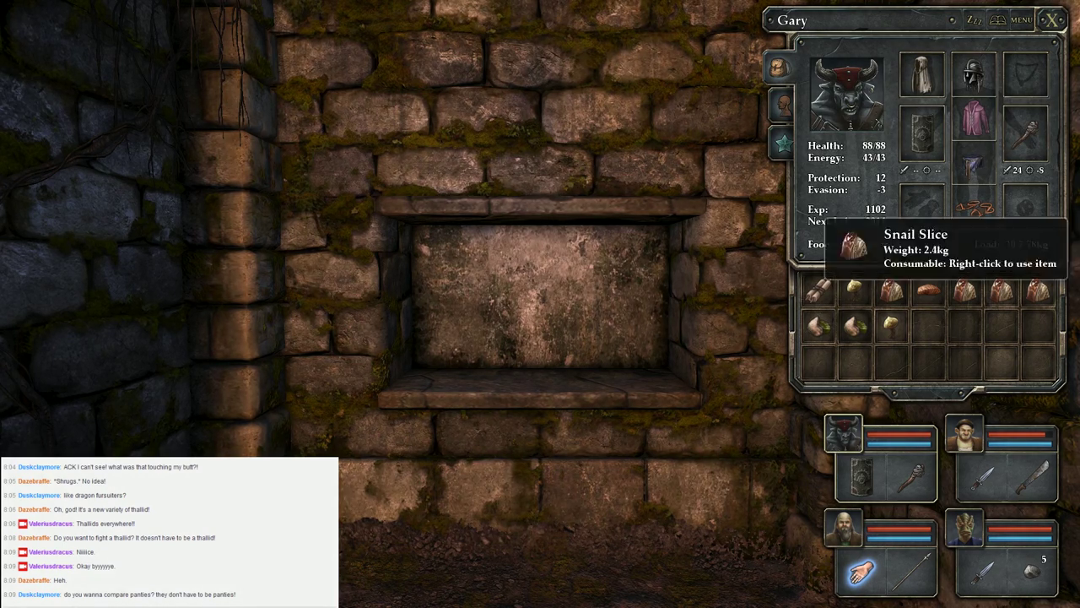
left_click(964, 435)
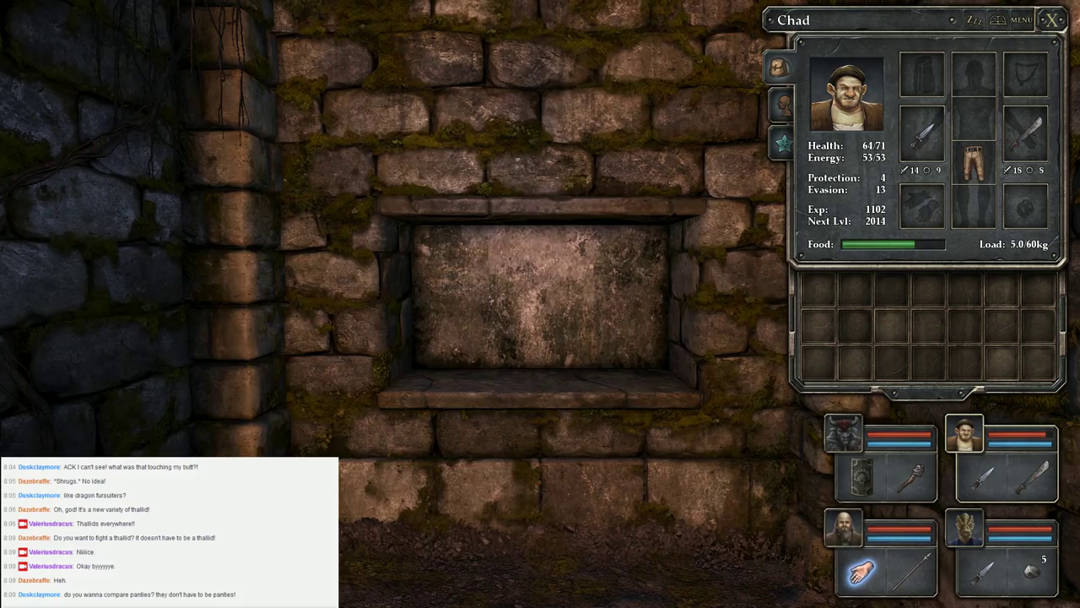
left_click(844, 528)
left_click(964, 529)
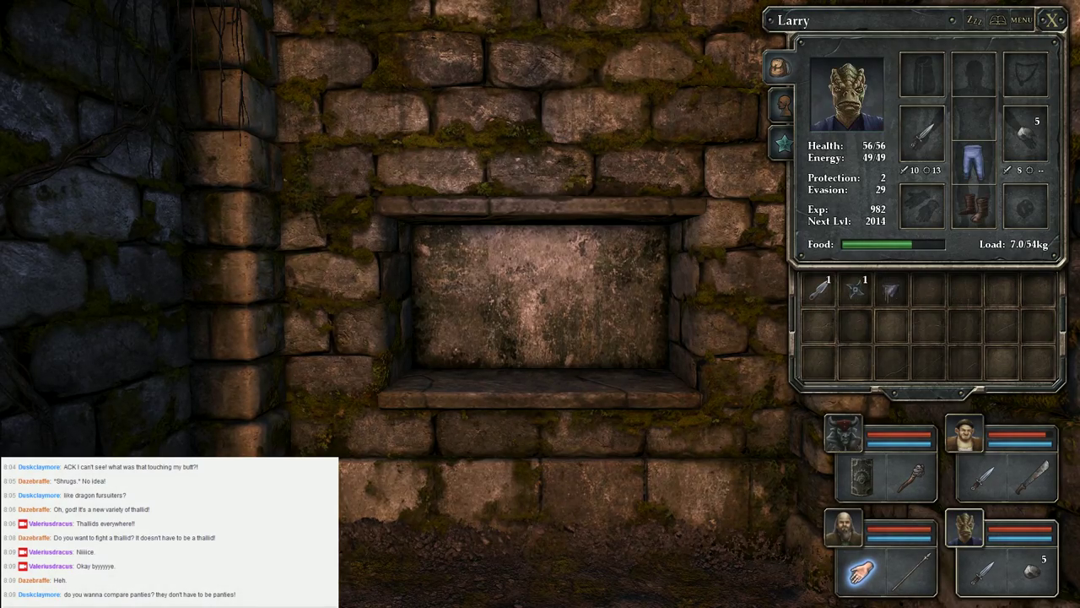
left_click(844, 434)
Close the character sheet, go to the wall sconce and give its torch to the bald champion
key("Escape")
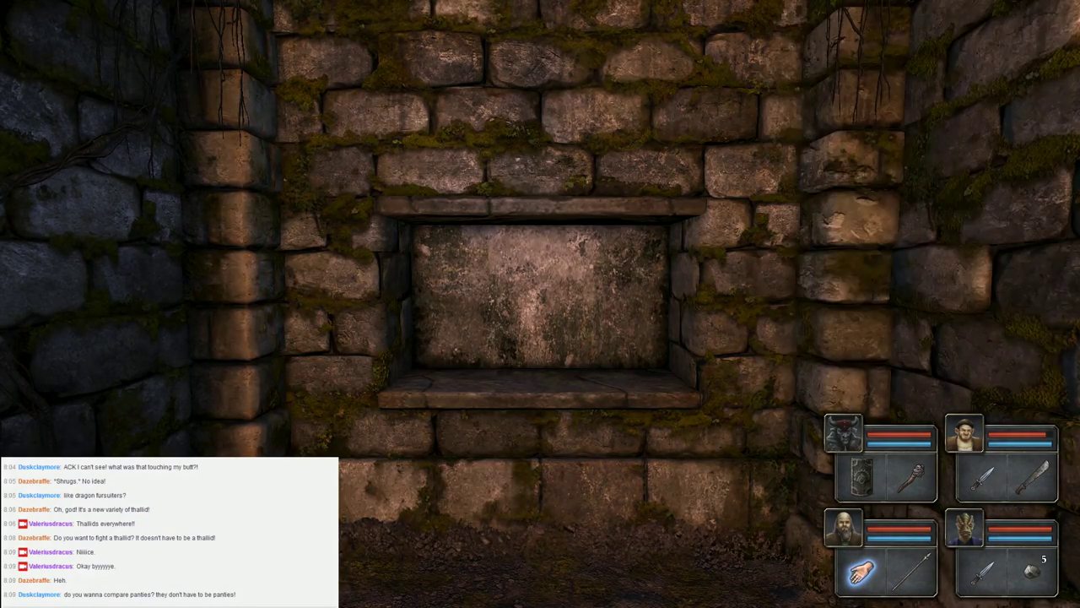
key("e")
key("e")
key("e")
key("q")
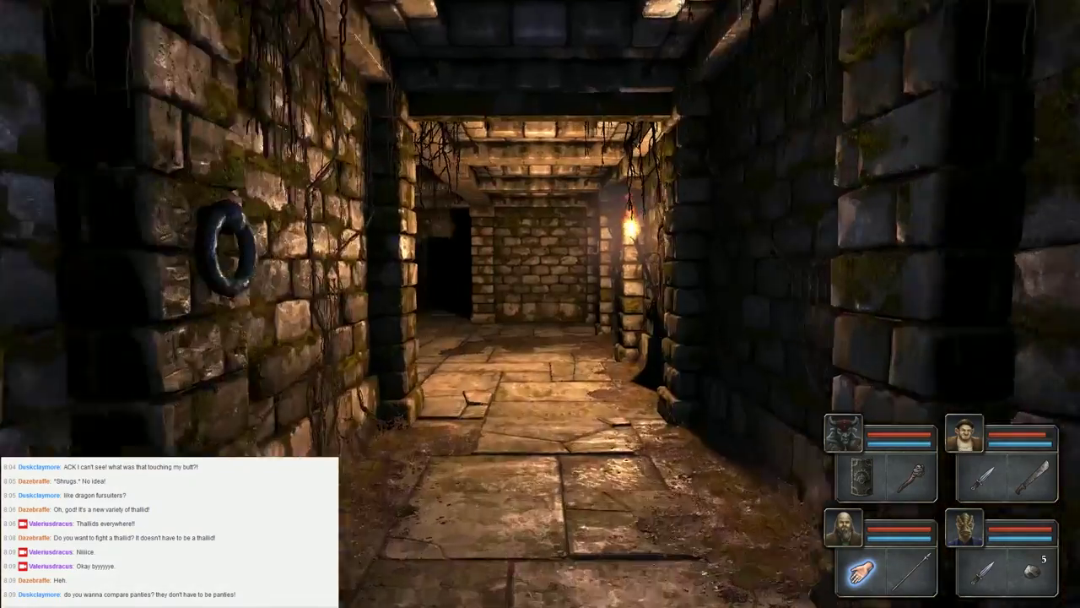
key("e")
key("e")
key("q")
key("w")
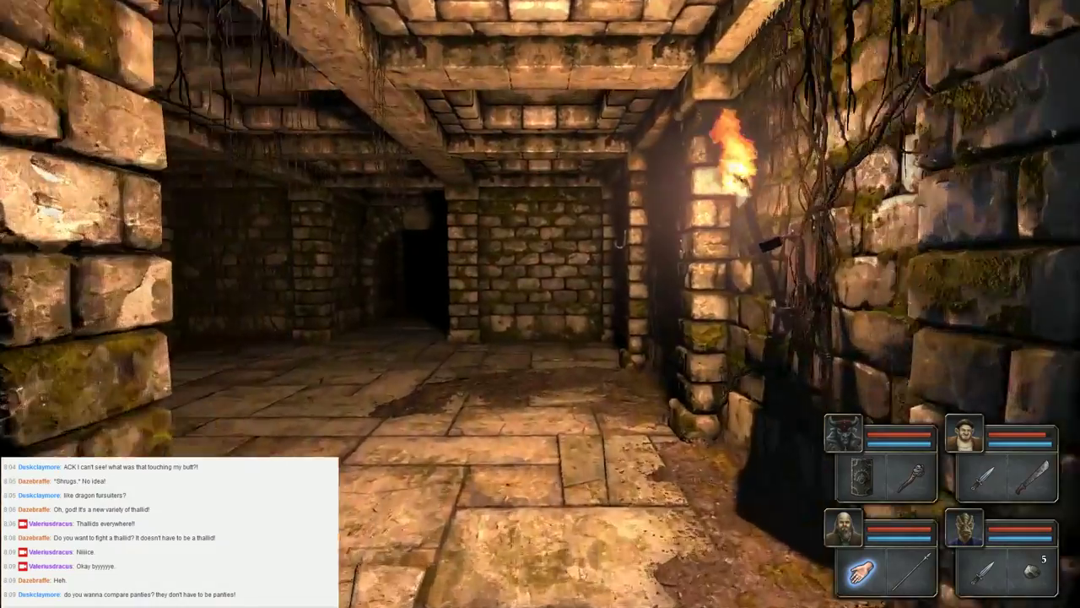
key("e")
left_click(540, 202)
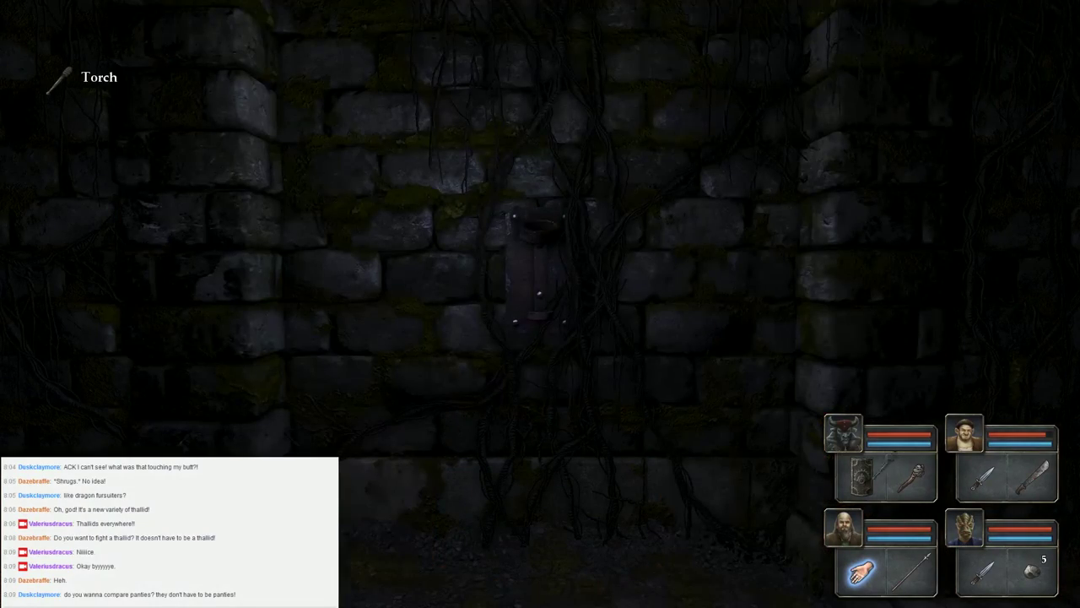
left_click(861, 574)
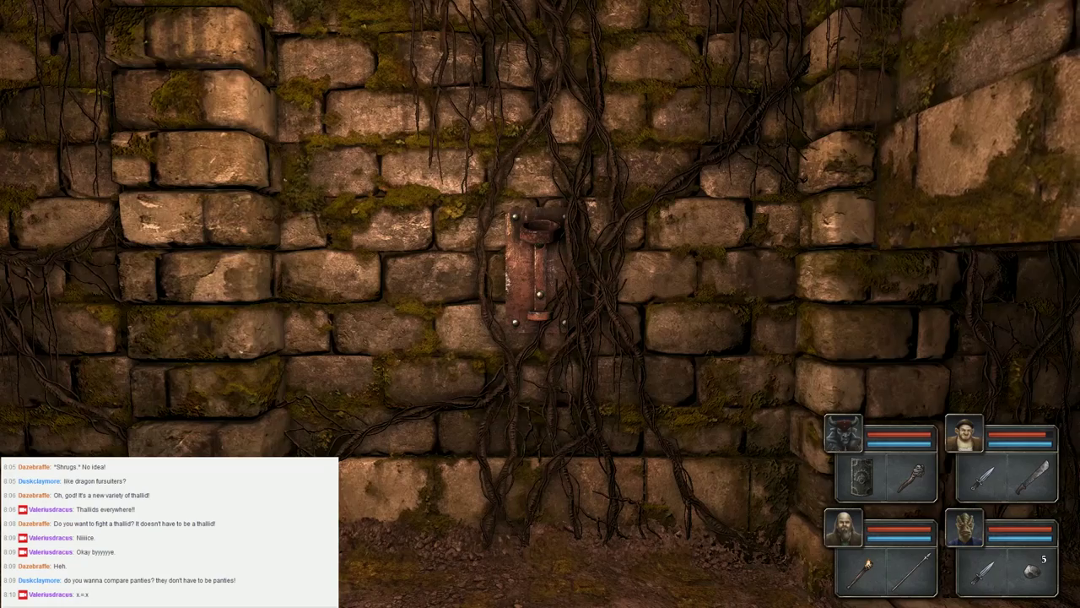
Walk past the iron gate and through the archway toward the snail
key("q")
key("q")
key("q")
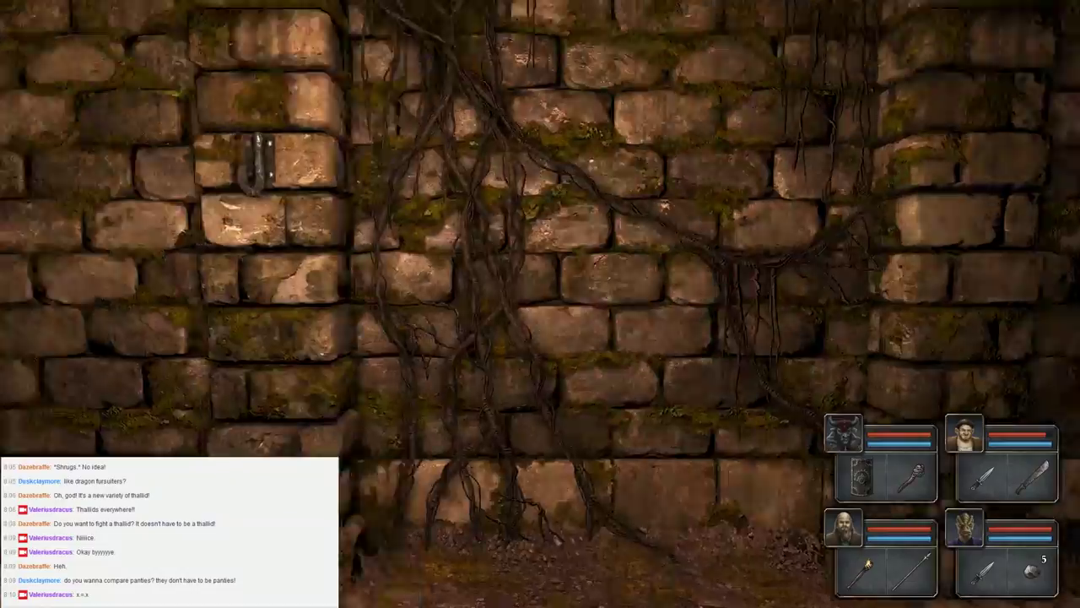
key("e")
key("e")
key("w")
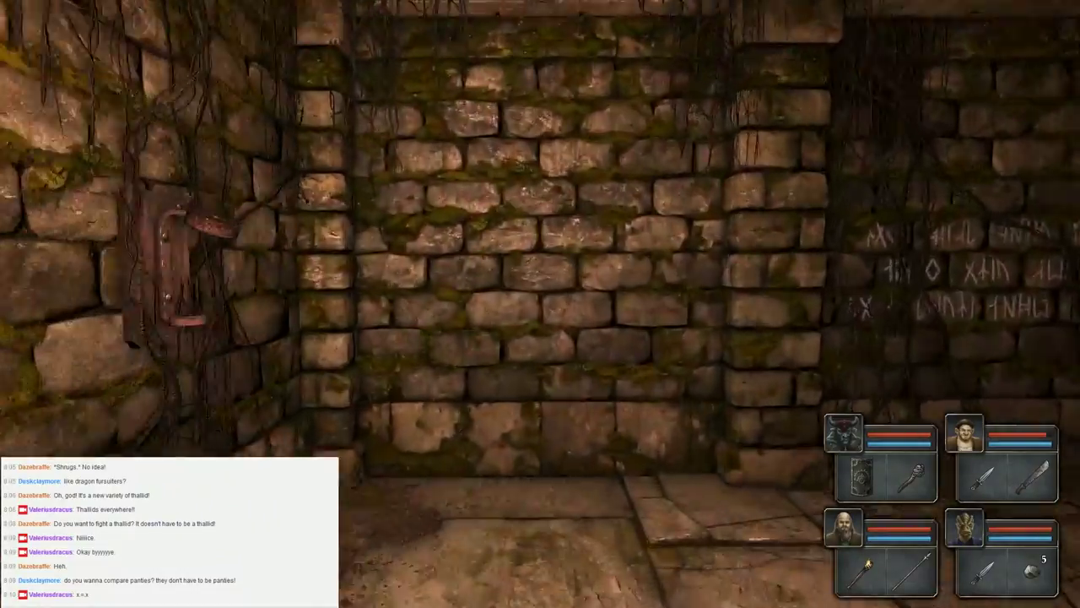
key("q")
key("w")
key("w")
key("e")
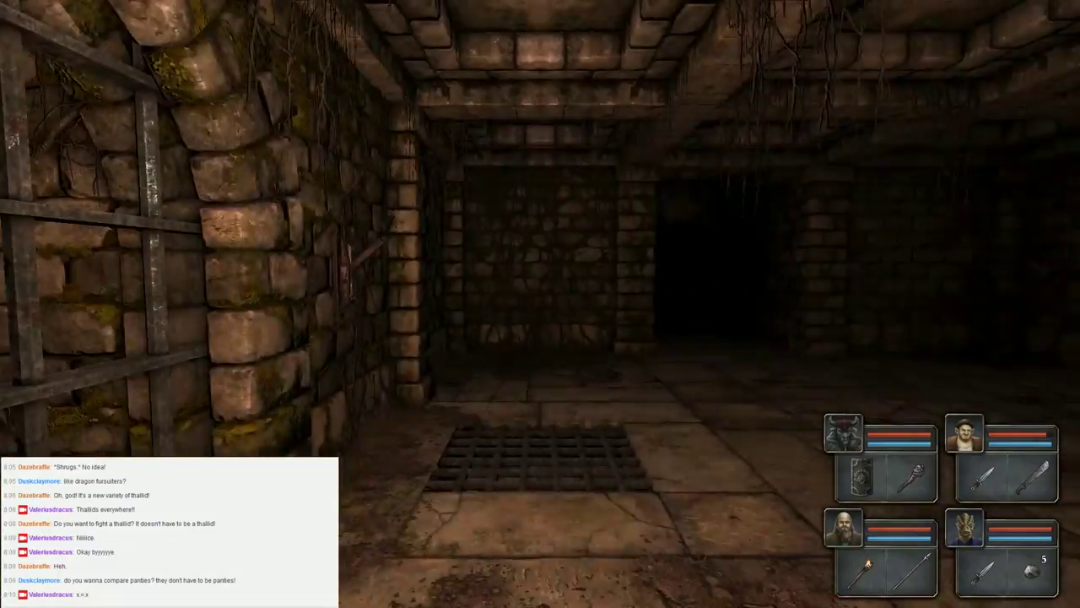
key("w")
key("e")
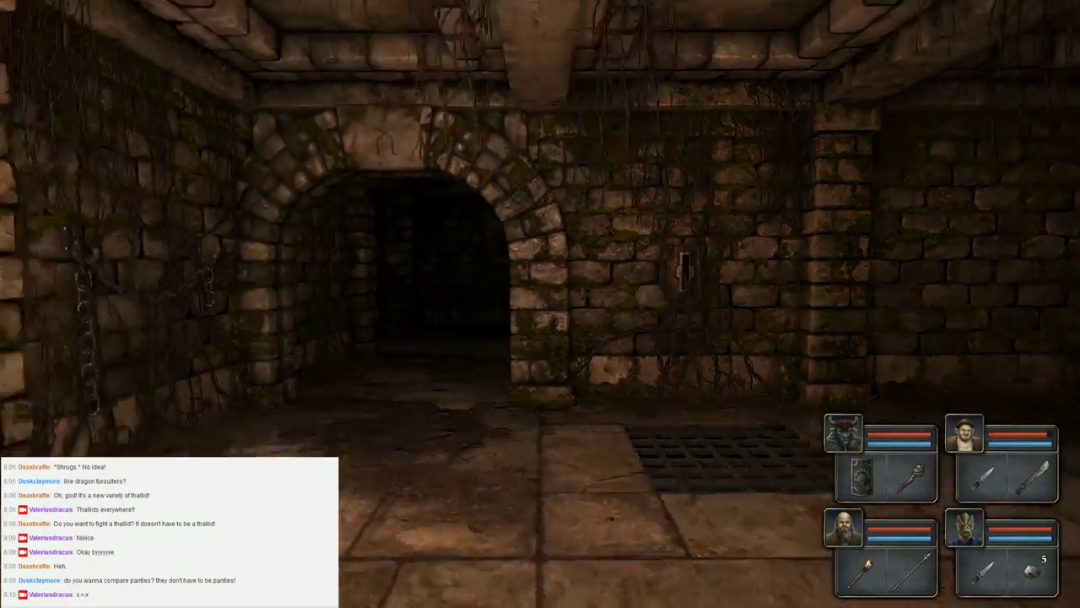
key("w")
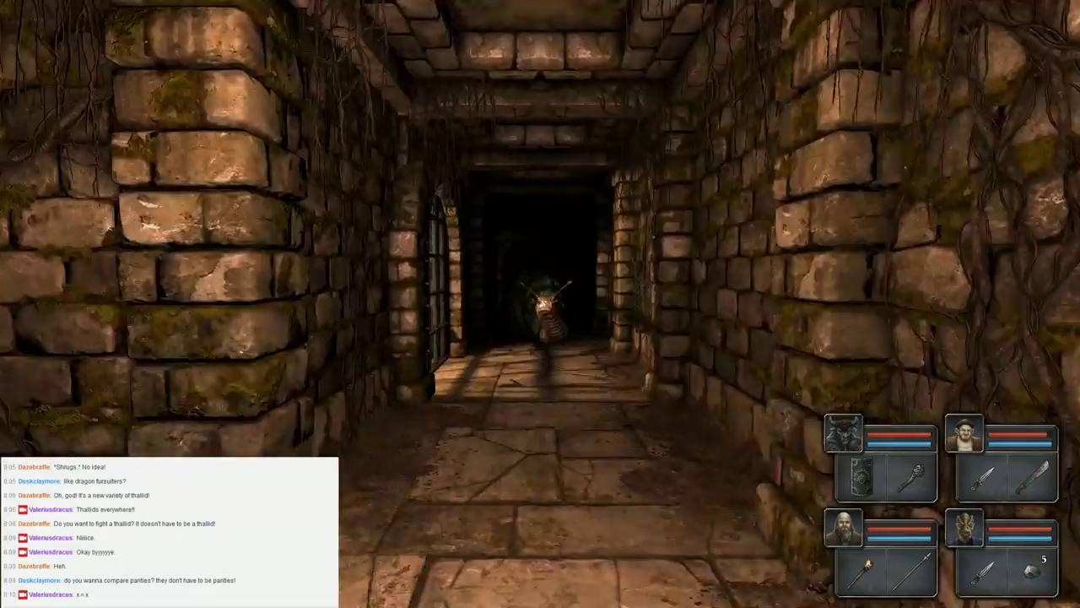
key("w")
Hit the snail with the rock, dagger and sword while stepping back from it
right_click(1013, 570)
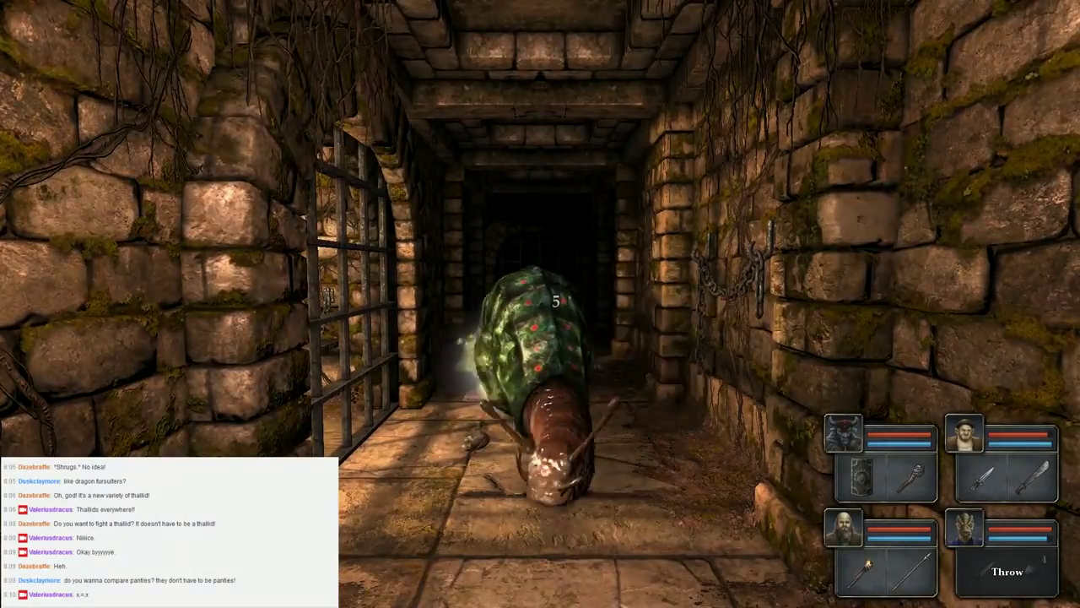
key("s")
right_click(1004, 476)
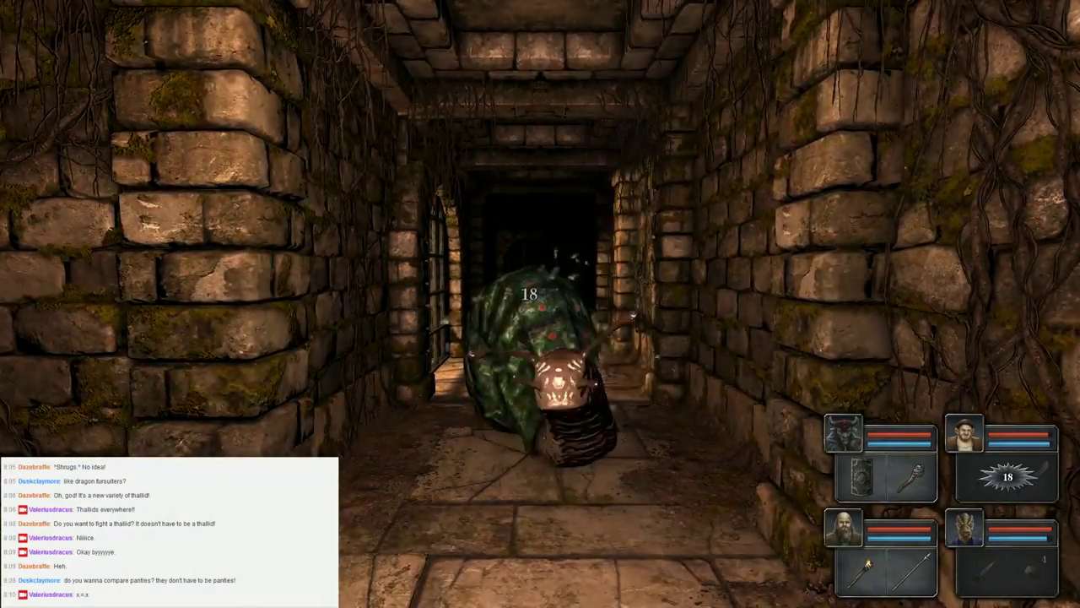
key("q")
key("e")
key("q")
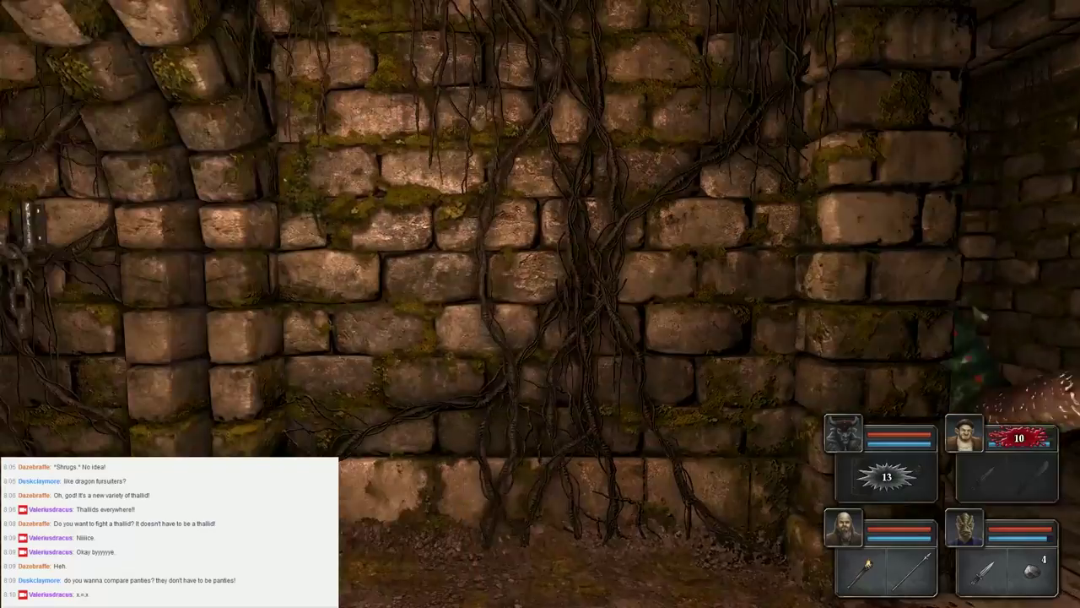
key("e")
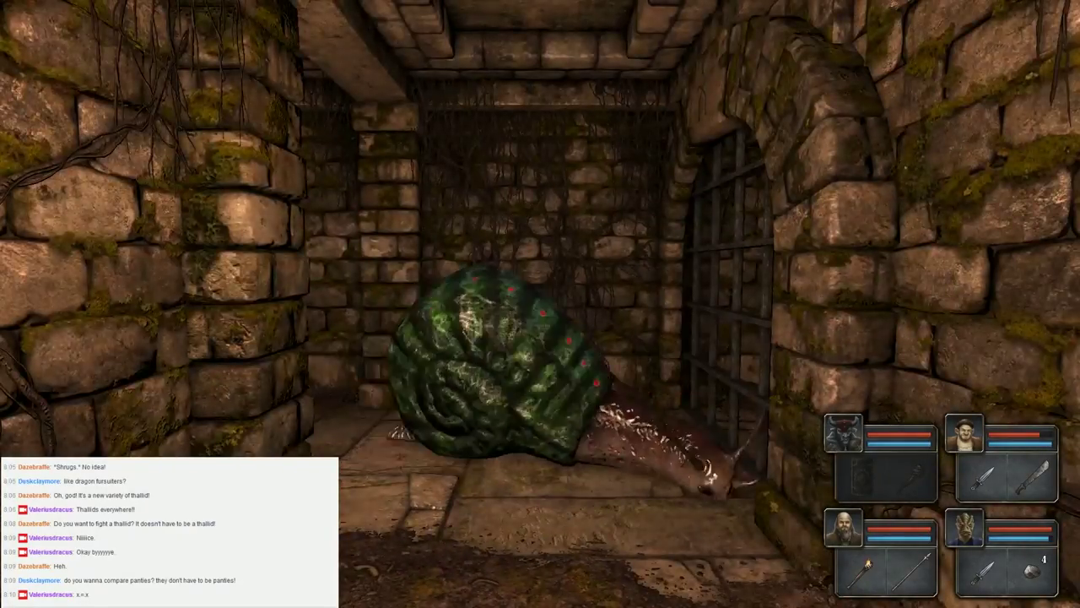
right_click(870, 567)
key("s")
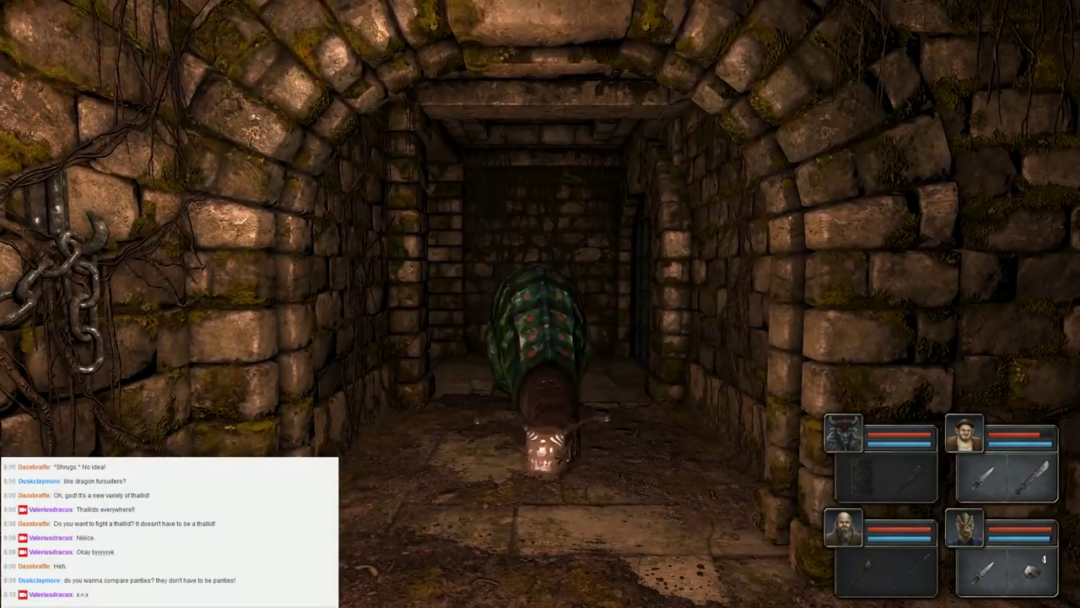
right_click(886, 477)
right_click(1005, 477)
key("s")
right_click(886, 476)
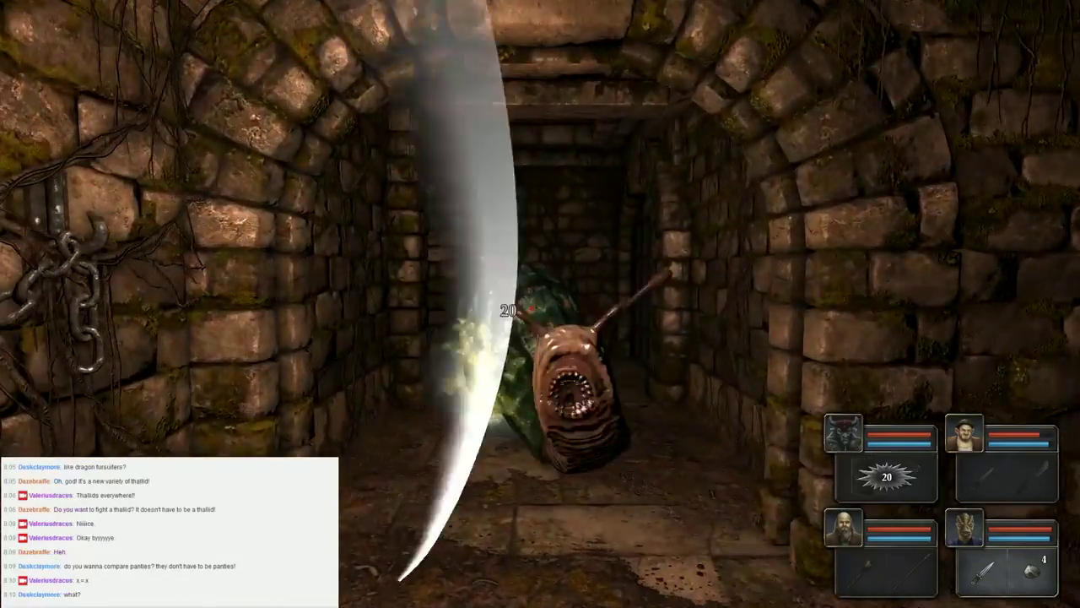
key("s")
right_click(887, 567)
key("s")
right_click(1004, 568)
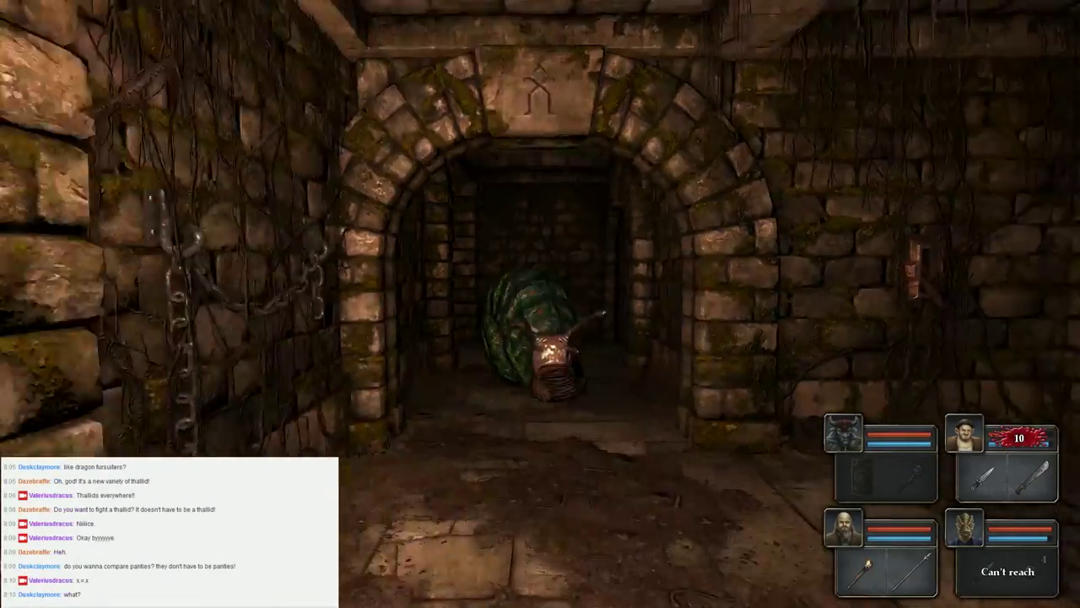
right_click(1004, 477)
right_click(886, 567)
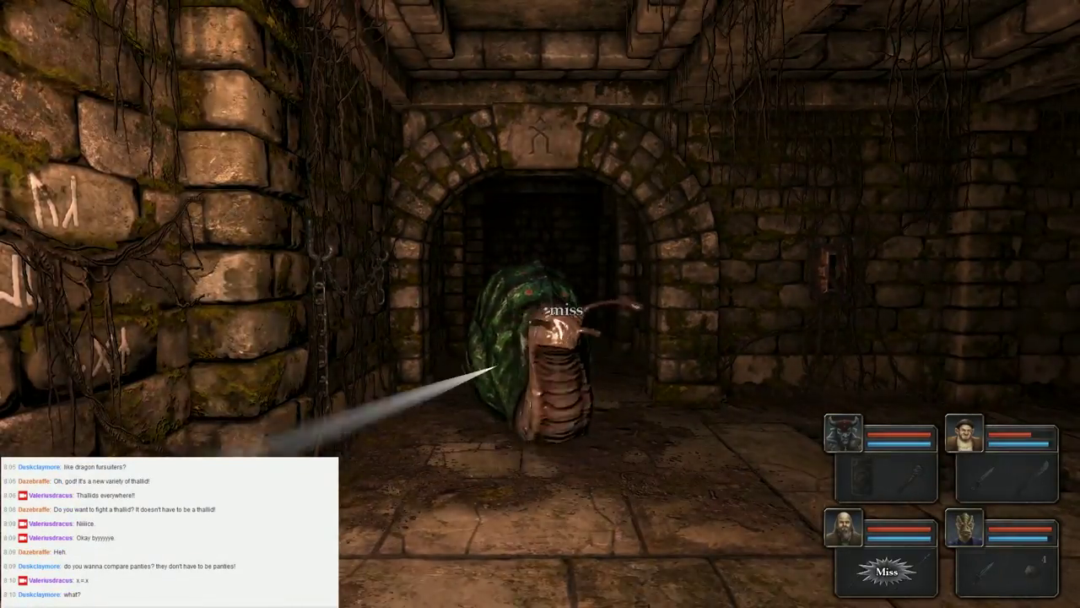
right_click(1004, 567)
key("a")
key("a")
right_click(886, 477)
right_click(1005, 477)
right_click(886, 477)
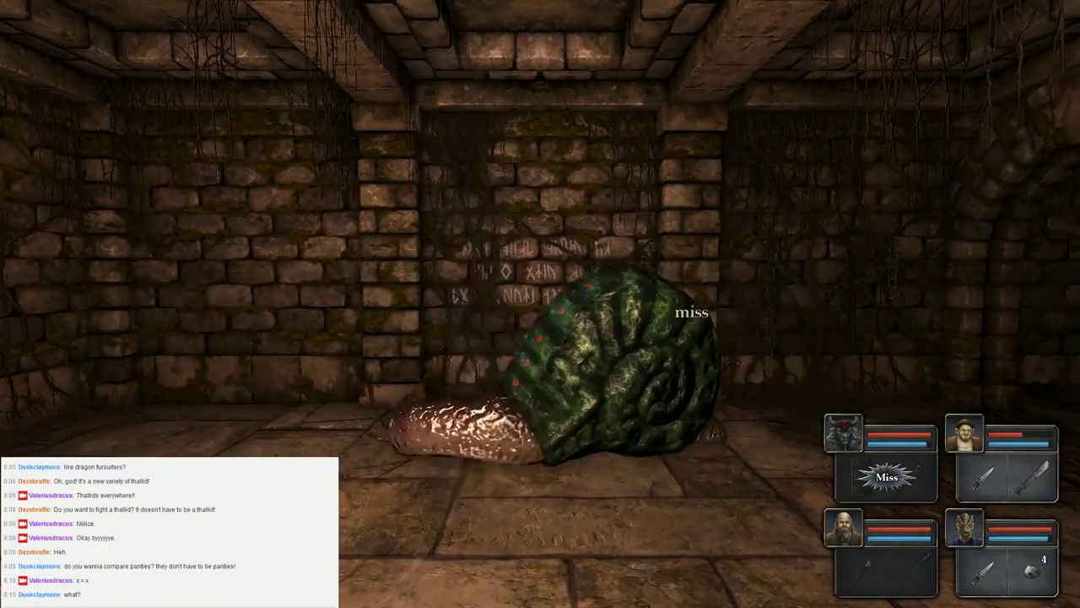
right_click(1004, 477)
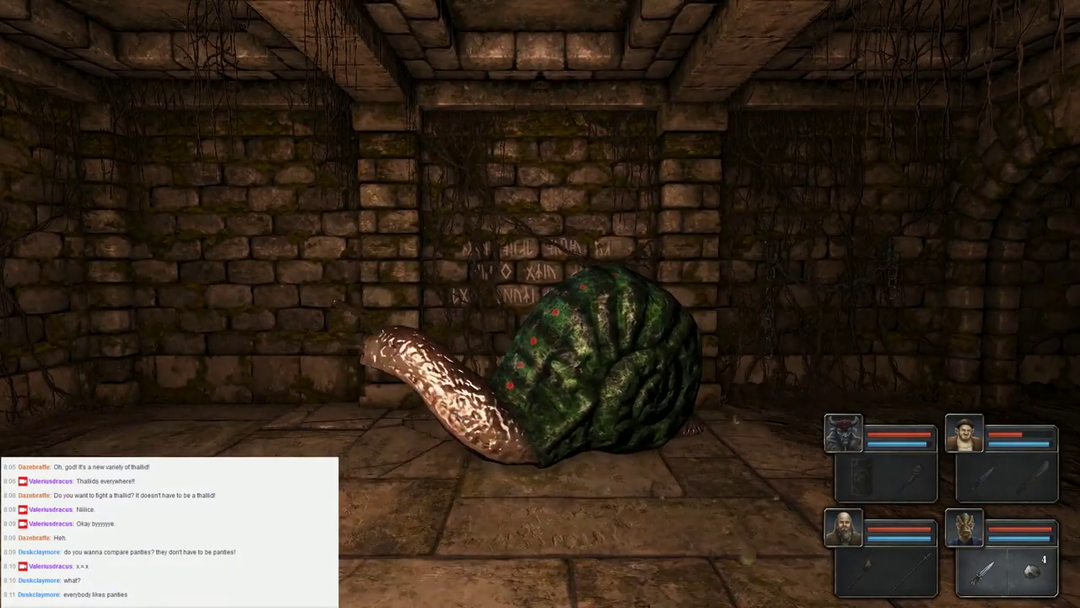
Circle the snail and keep attacking until it dies, then pick up its Snail Slice
key("q")
key("a")
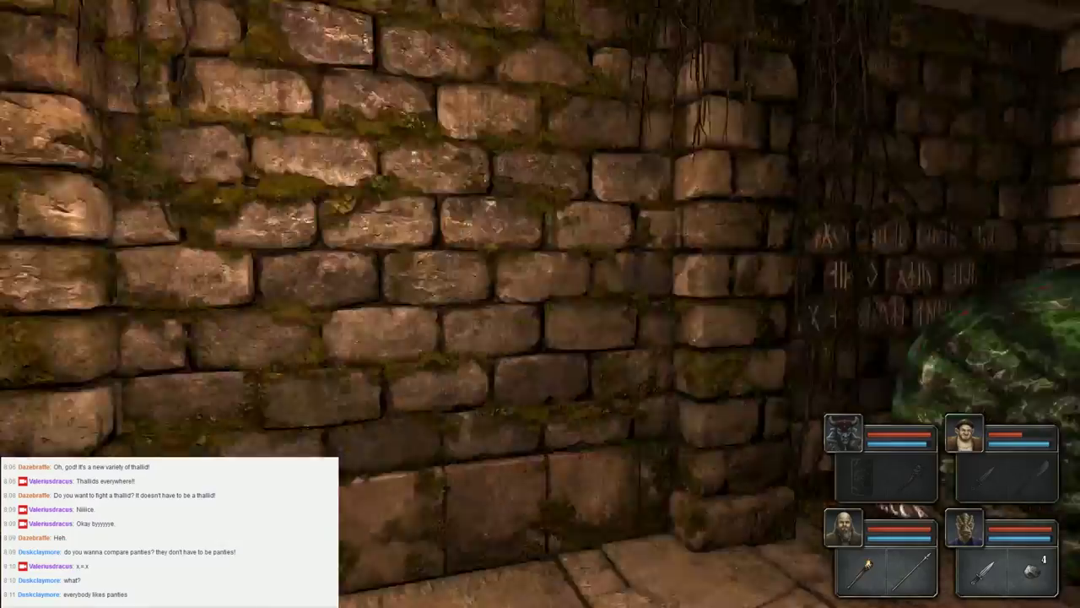
right_click(886, 567)
key("w")
key("e")
key("d")
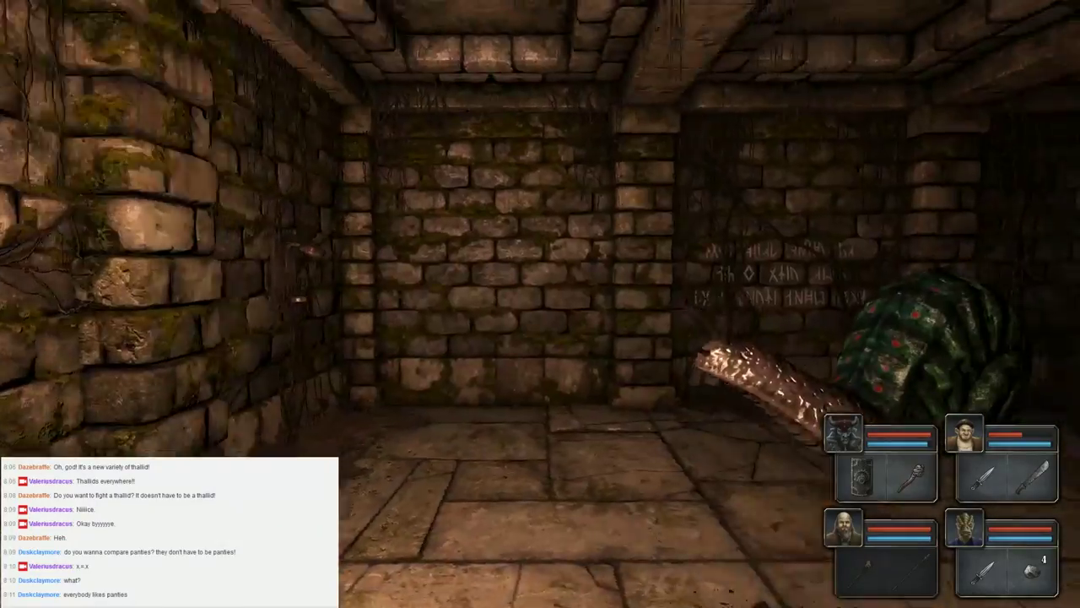
key("q")
right_click(886, 477)
key("q")
key("w")
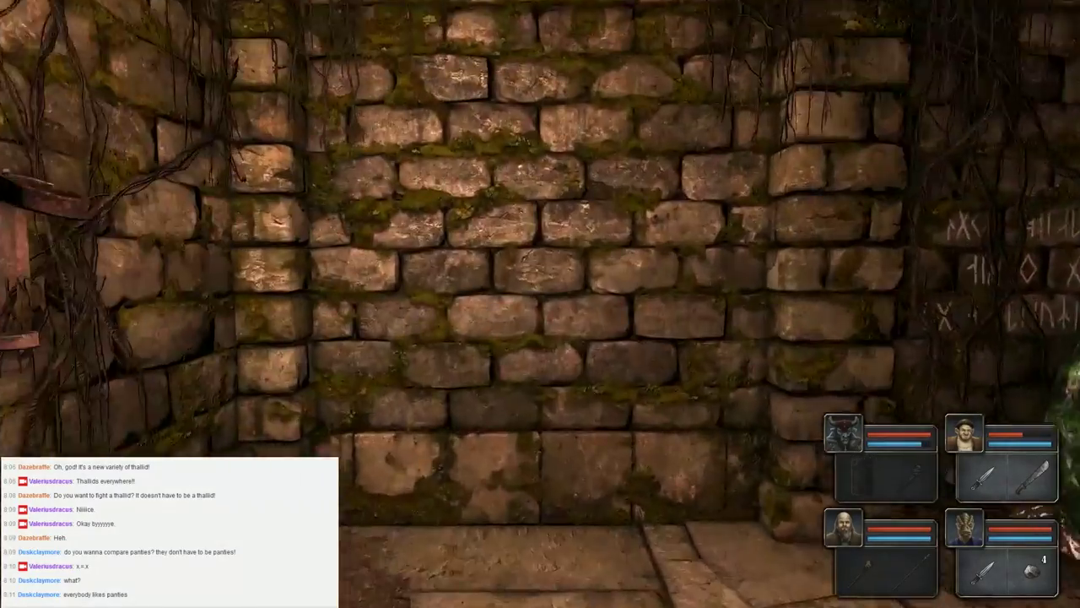
key("e")
right_click(1005, 477)
key("e")
right_click(886, 568)
key("q")
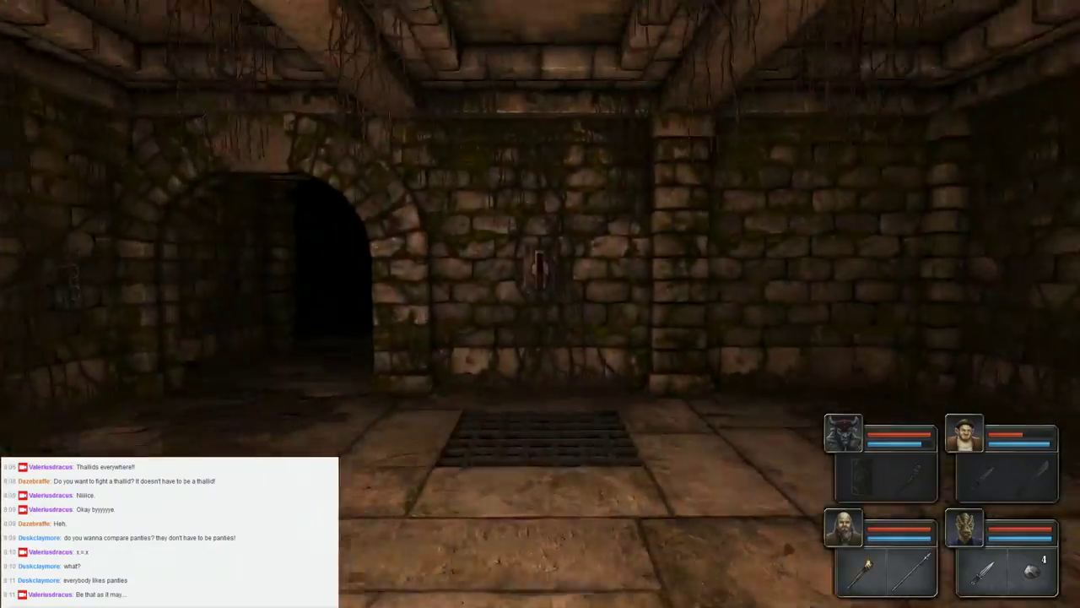
key("q")
key("q")
key("w")
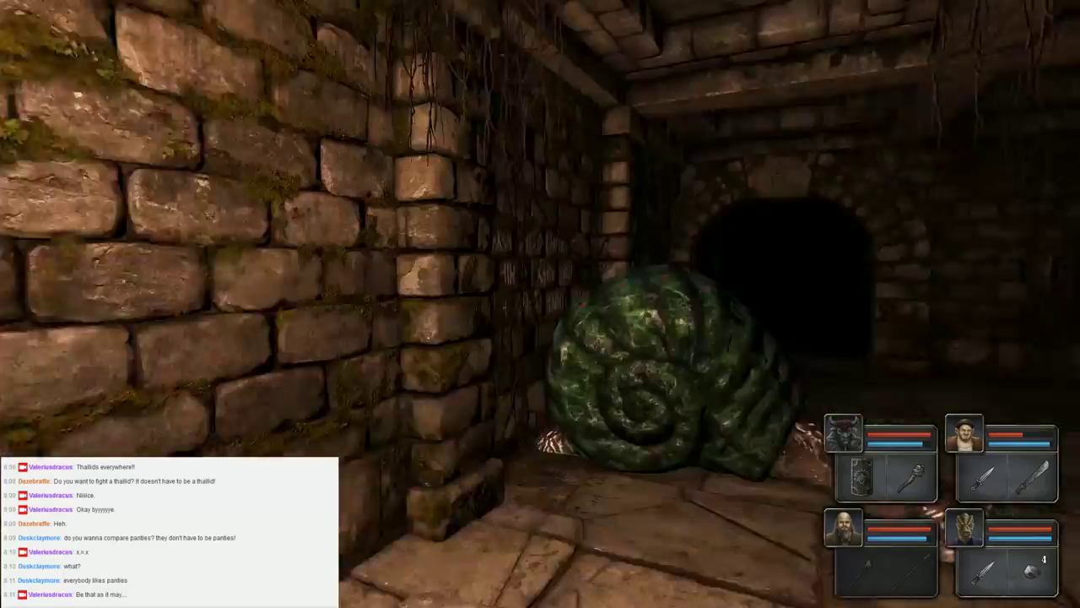
key("e")
key("e")
key("w")
key("q")
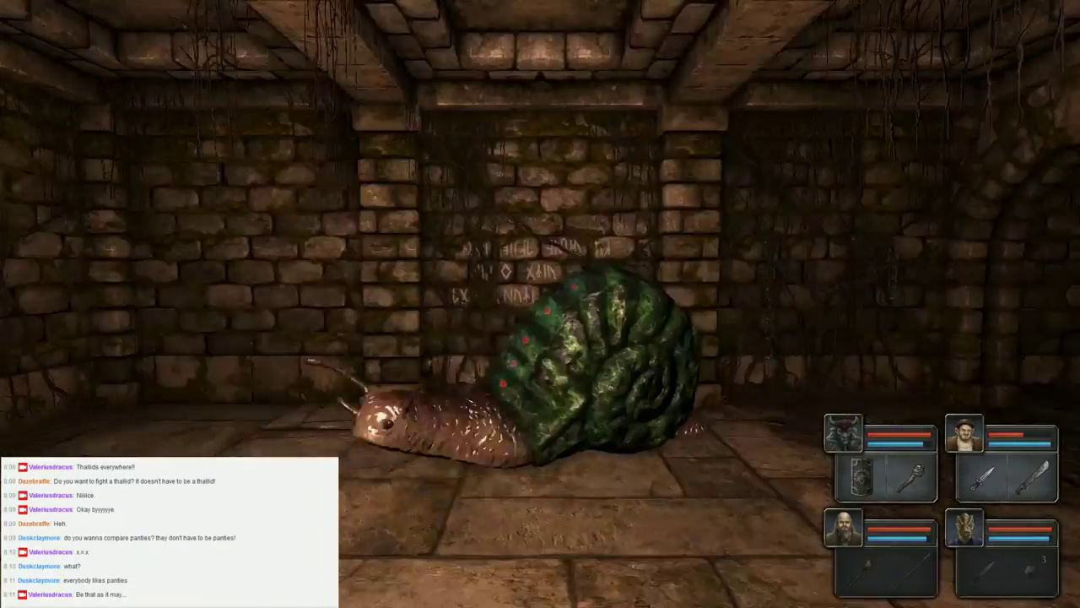
right_click(1004, 477)
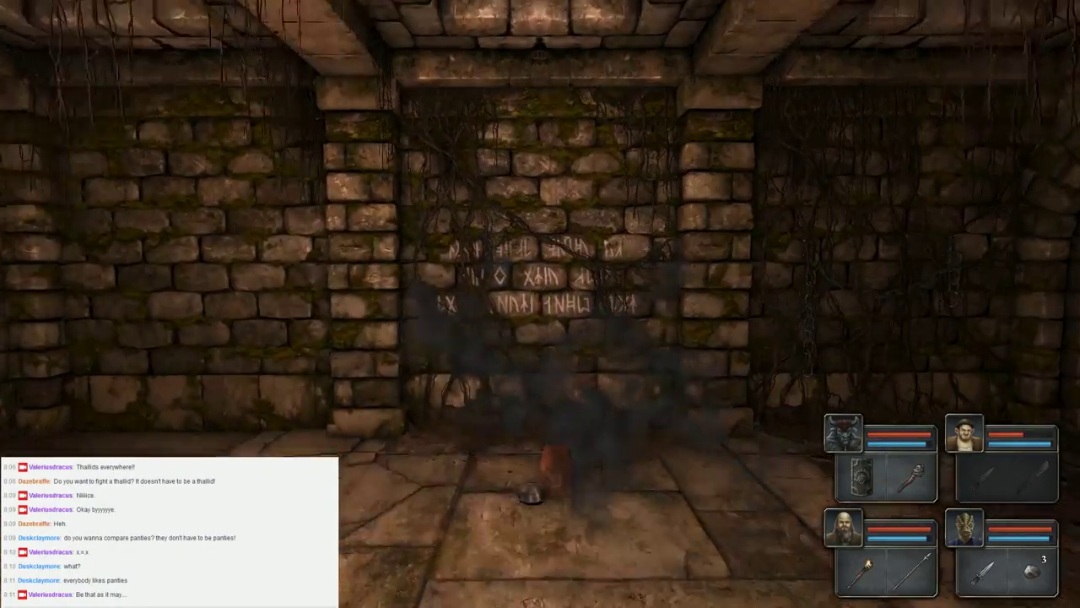
key("w")
left_click(532, 494)
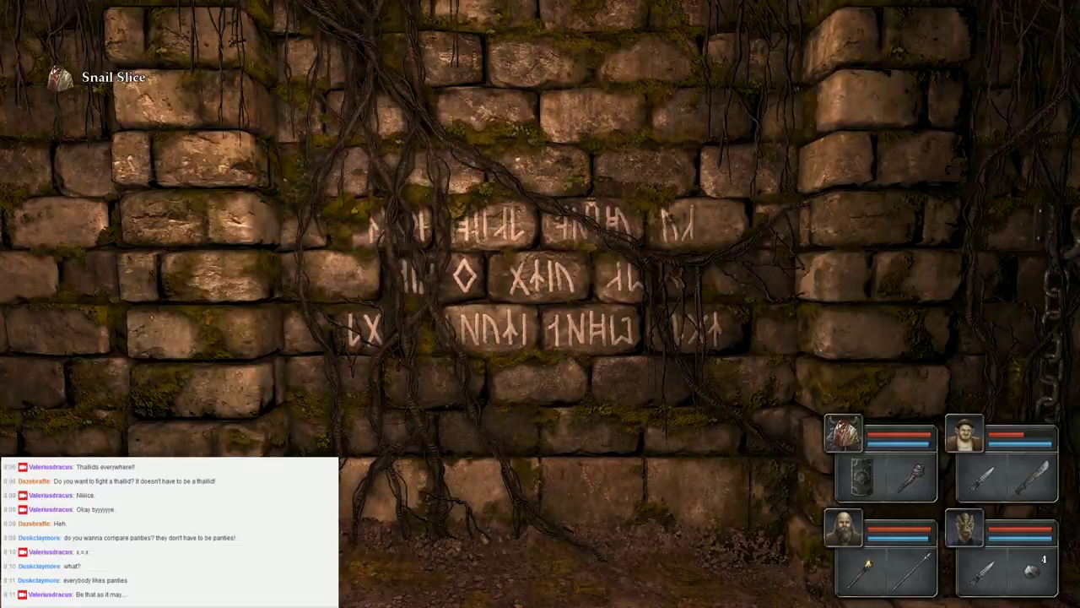
Walk down the arched corridor to the portcullis and look around the vine-covered walls beside it
key("e")
key("w")
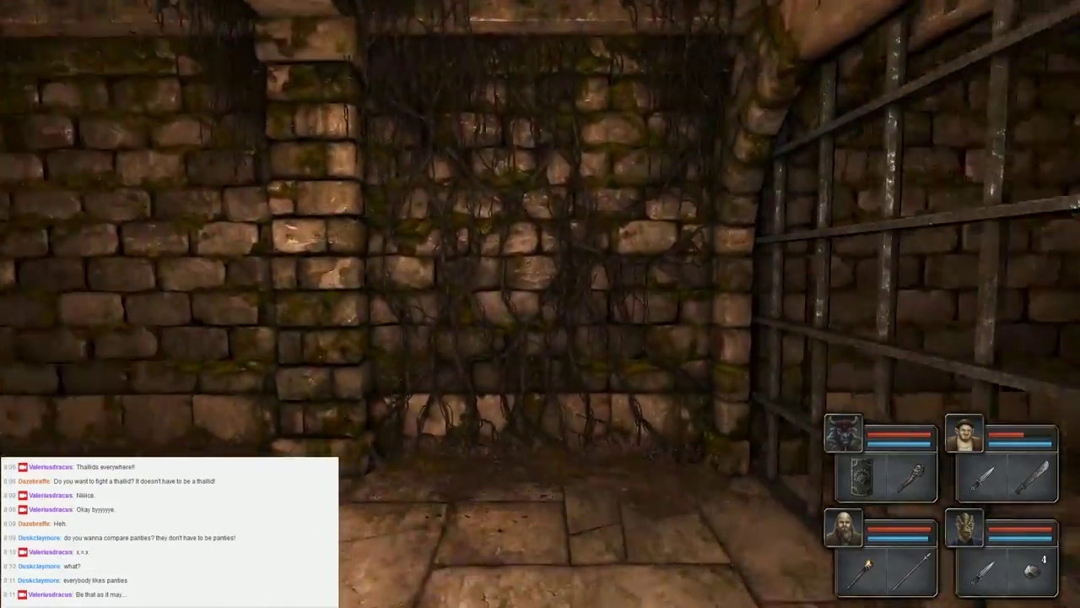
key("q")
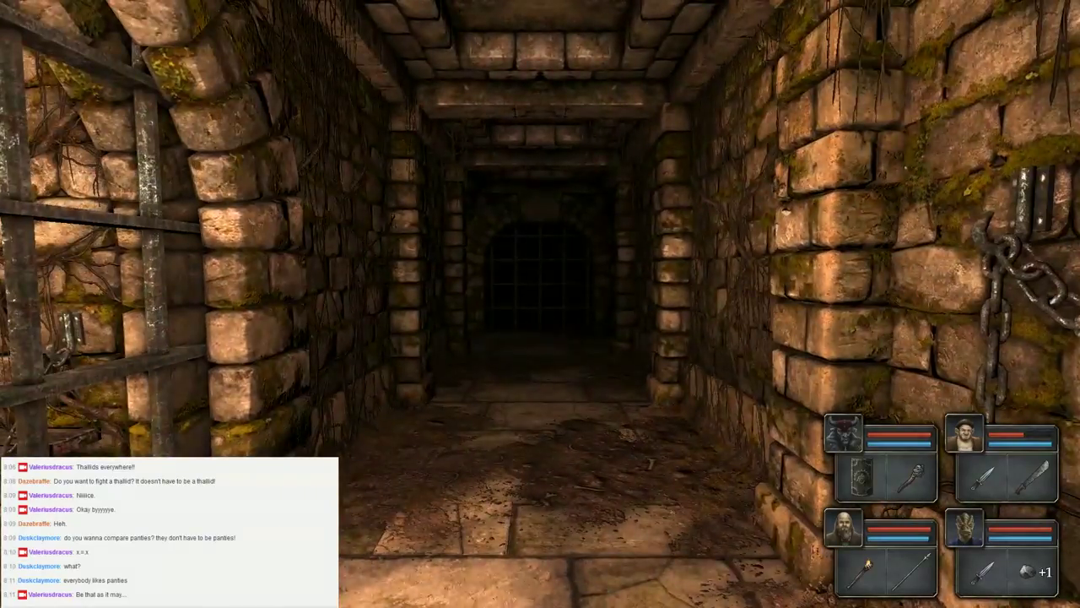
key("w")
key("w")
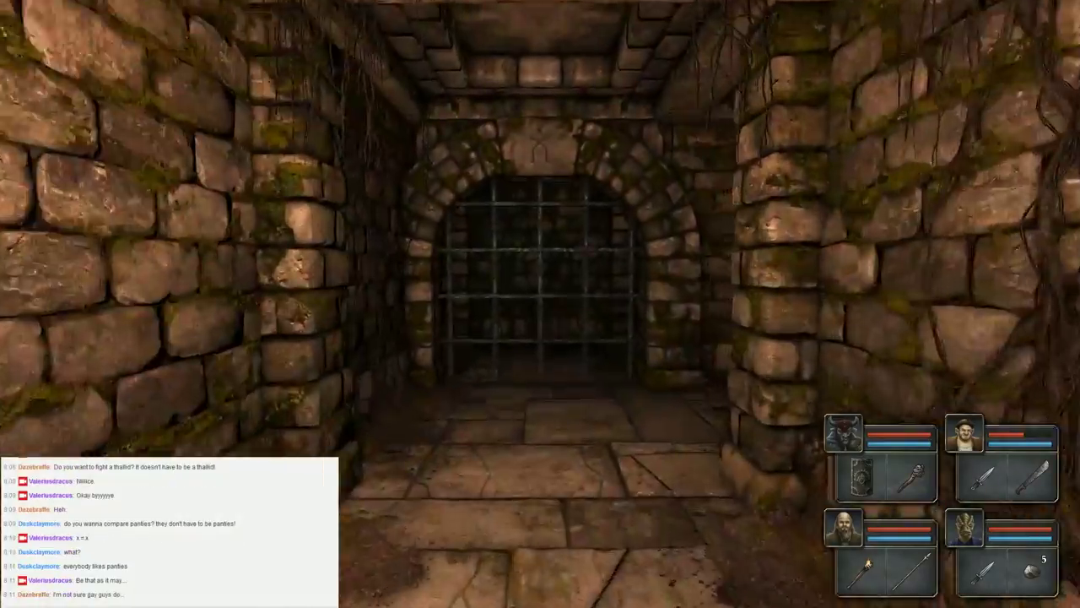
key("w")
key("s")
key("s")
key("w")
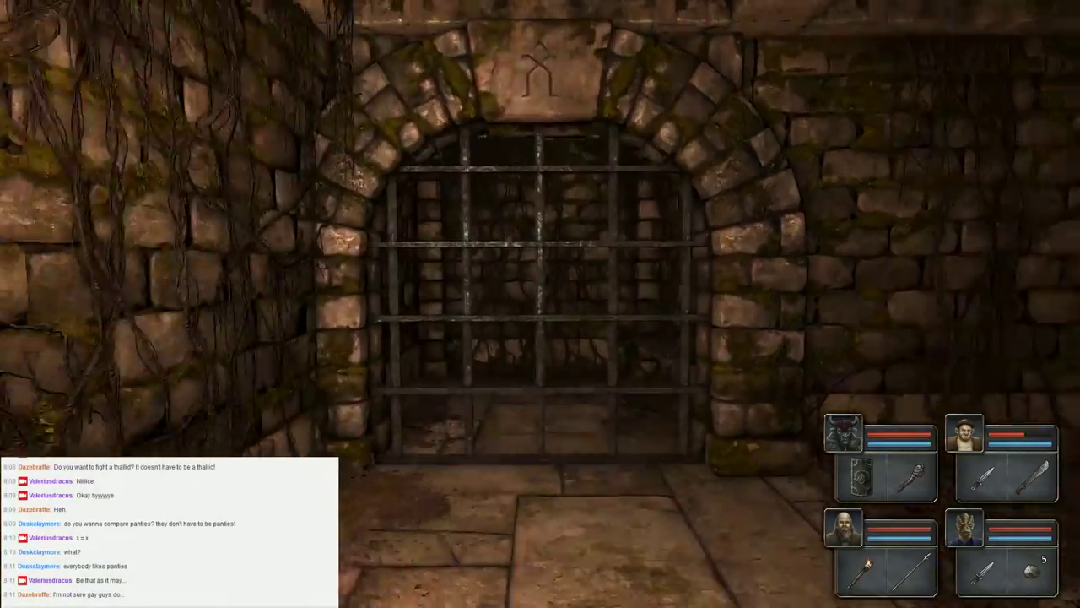
key("w")
key("q")
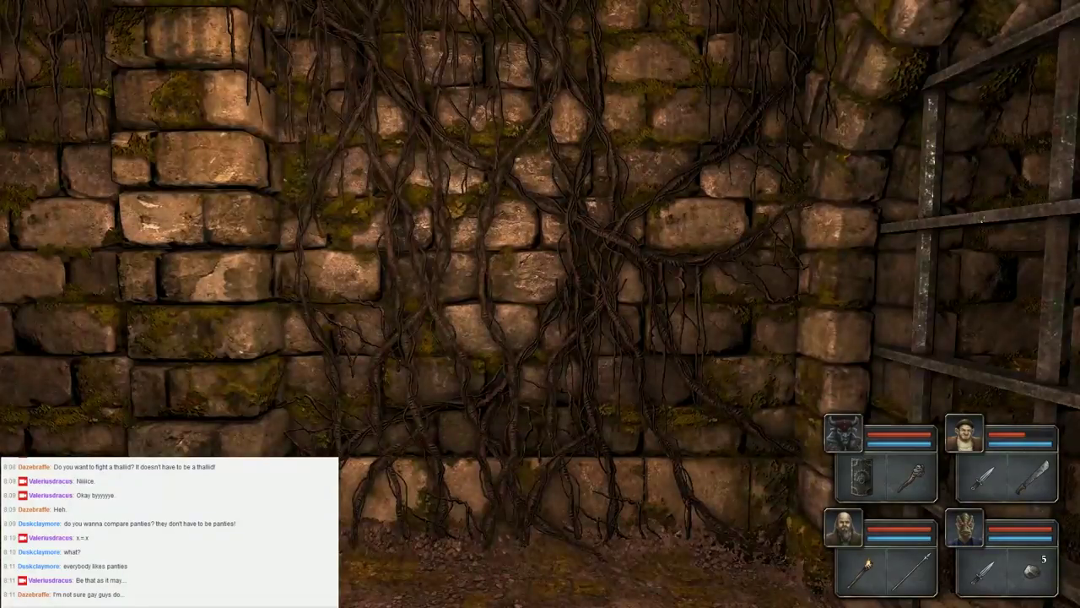
key("e")
key("e")
key("q")
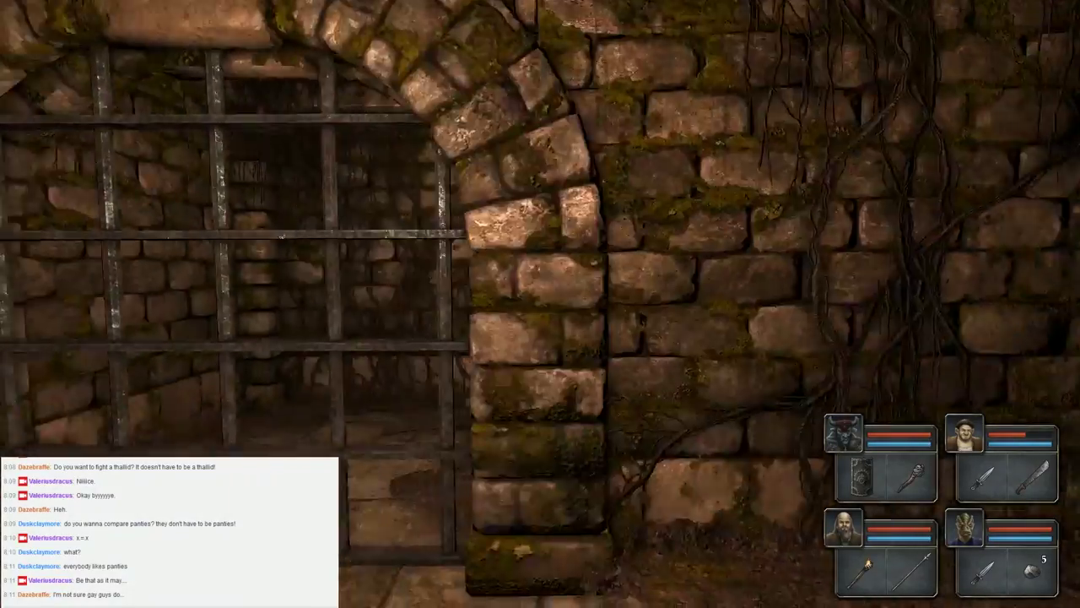
key("e")
Walk down the dark corridor and face the barred, torch-lit cell
key("s")
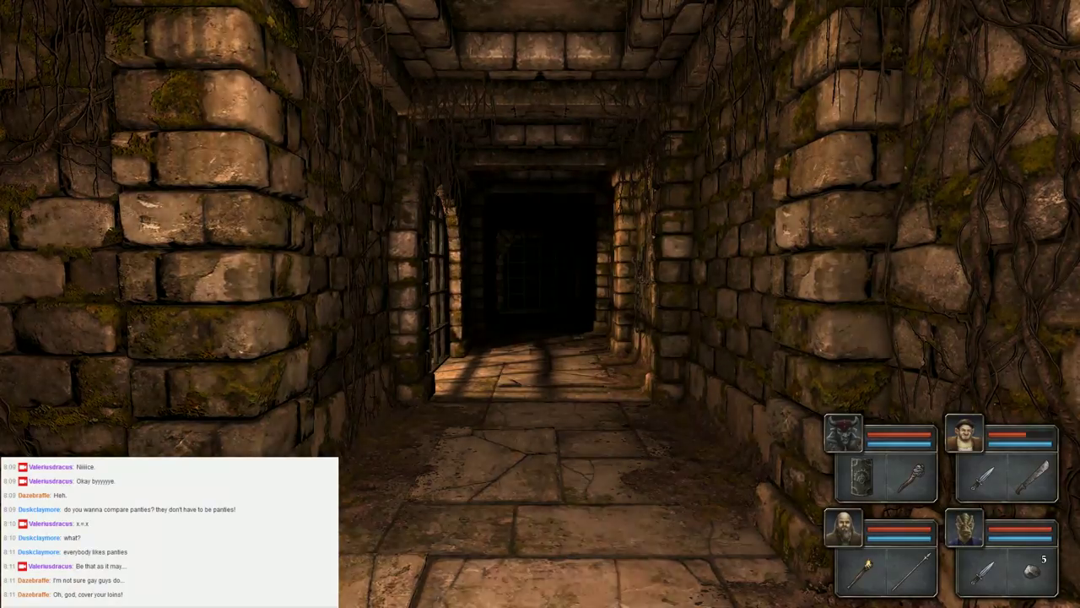
key("w")
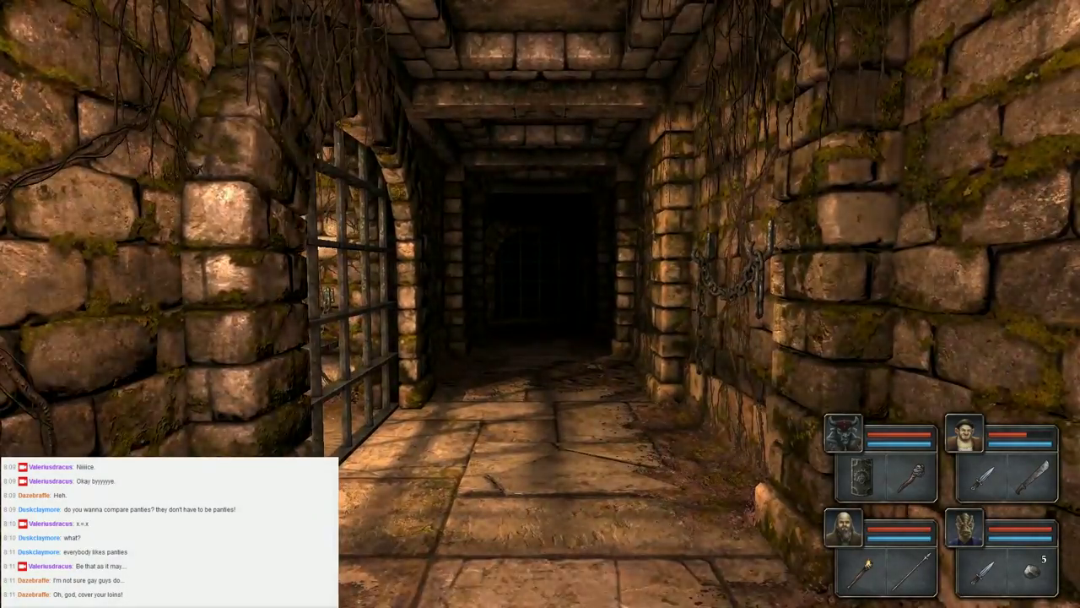
key("w")
key("q")
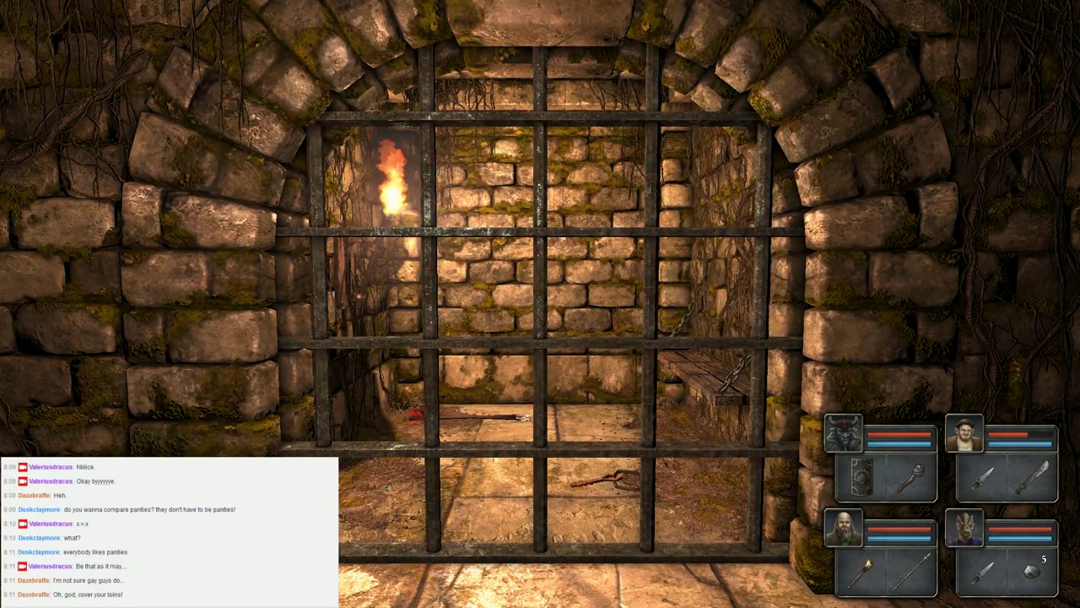
Move the Sandmole Hide Vest into Larry's chest armour slot, then close his character sheet
left_click(965, 530)
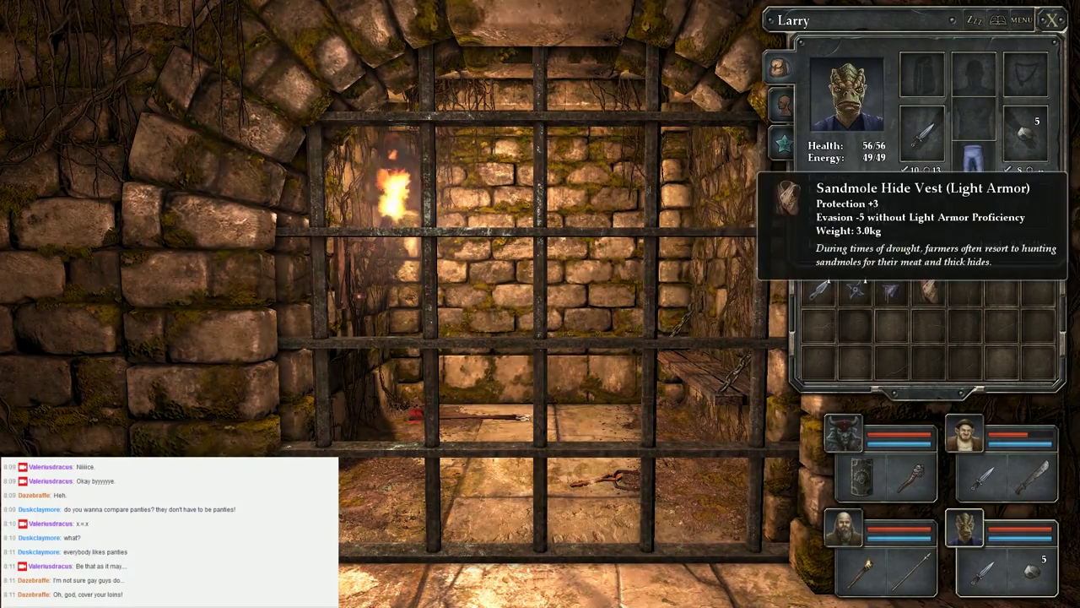
left_click(929, 291)
left_click(975, 114)
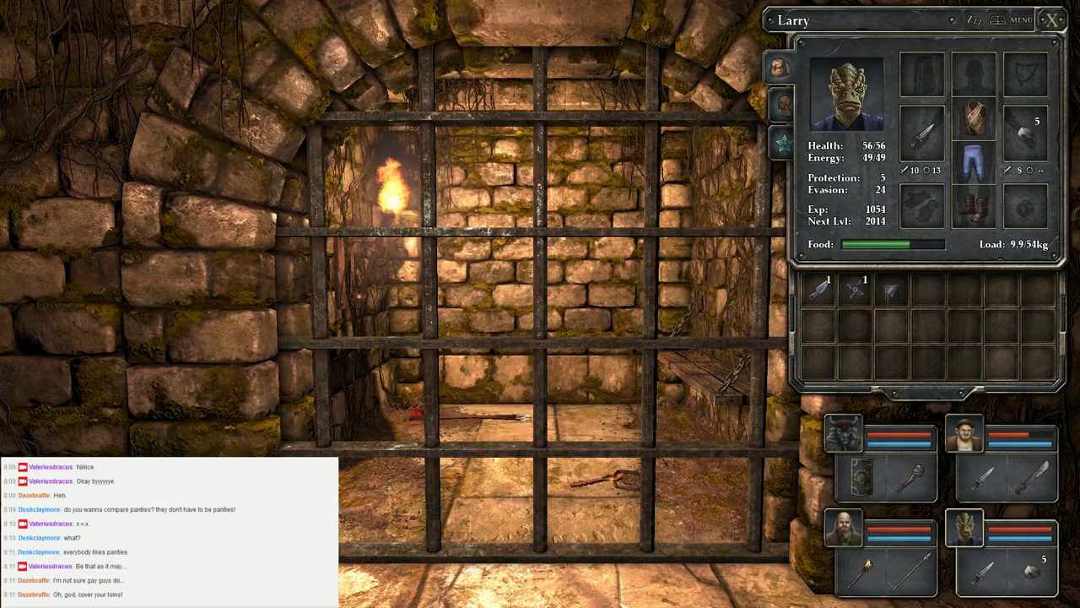
left_click(1054, 20)
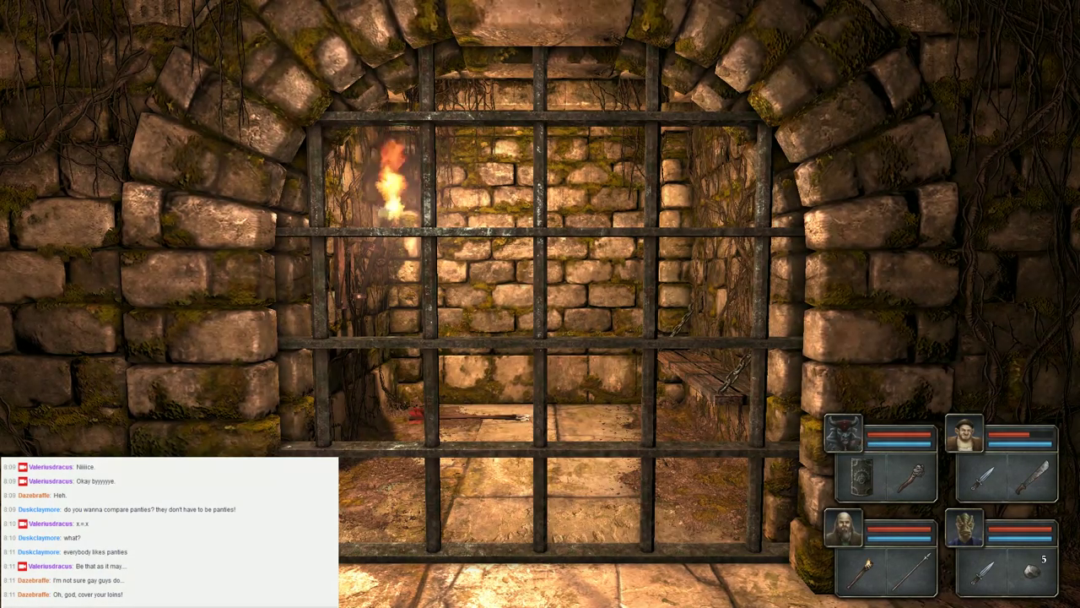
Look around by the portcullis, face the gate's keyhole and view Gary's character sheet
key("e")
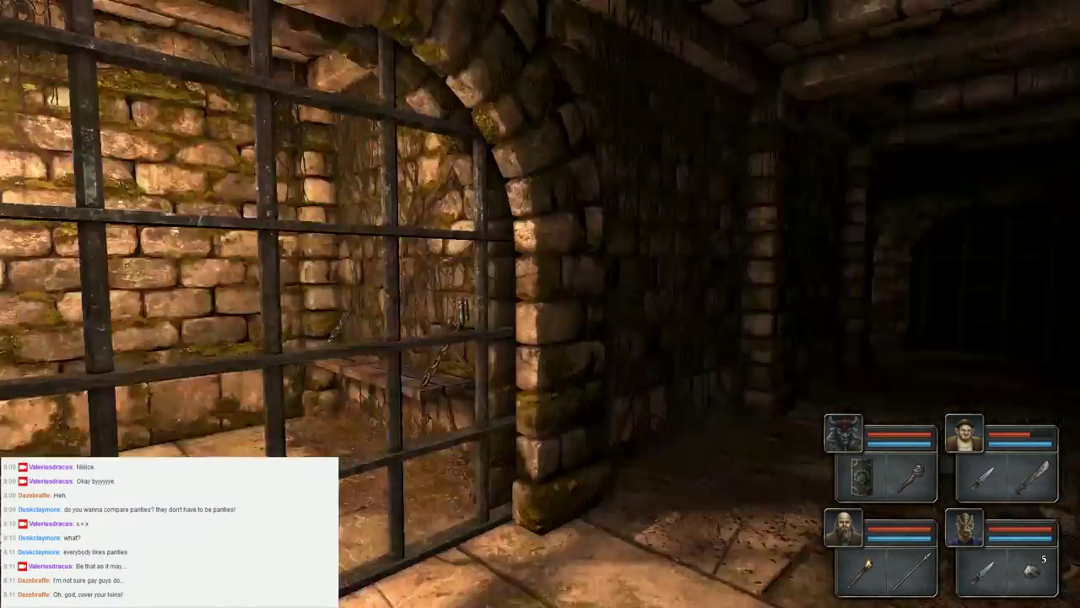
key("e")
key("e")
key("e")
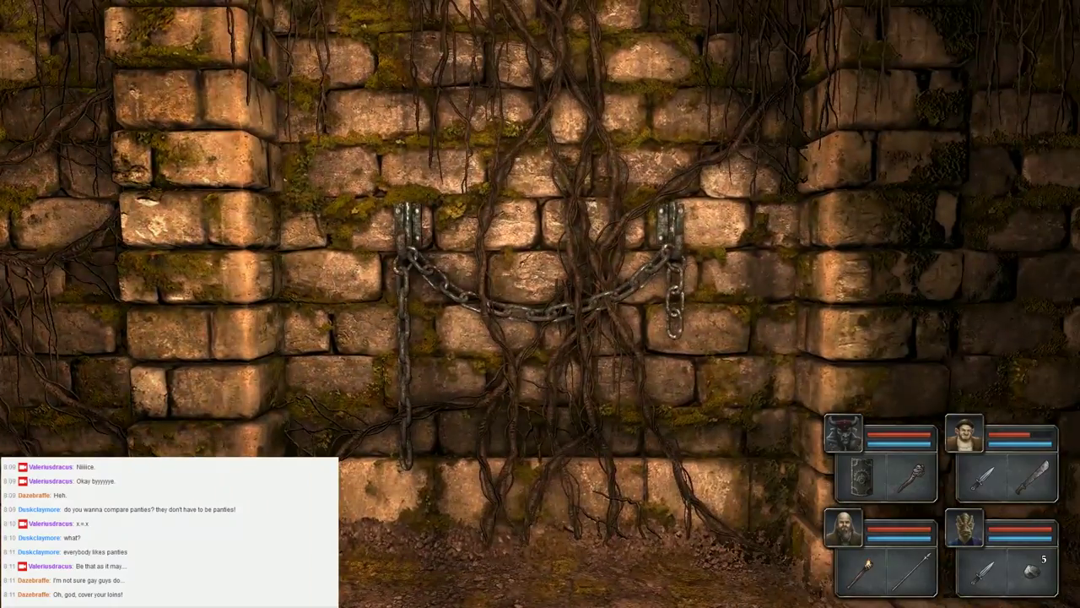
key("q")
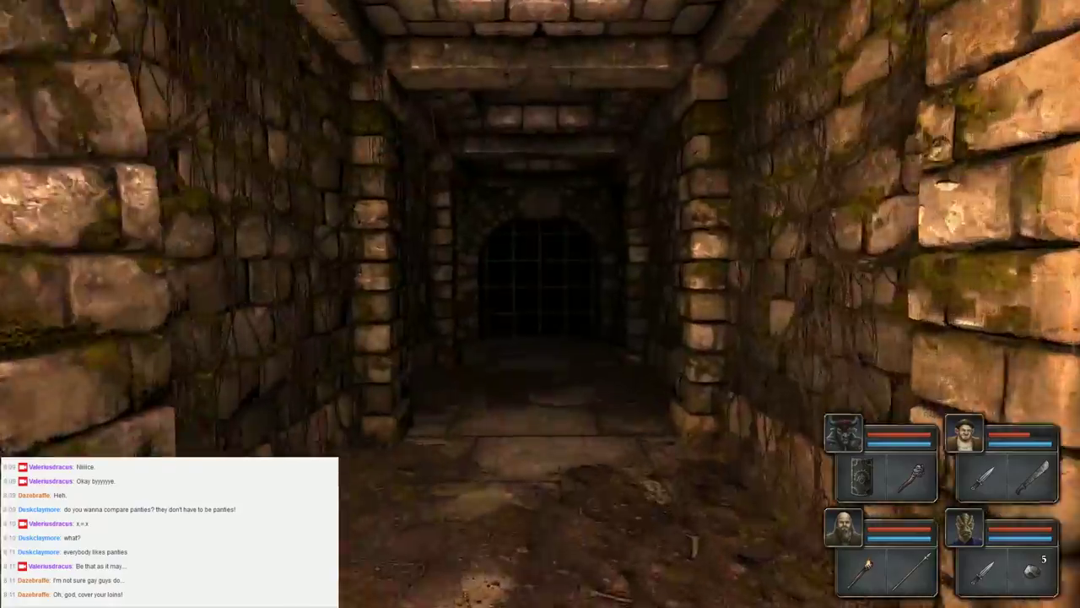
key("w")
key("w")
key("w")
key("e")
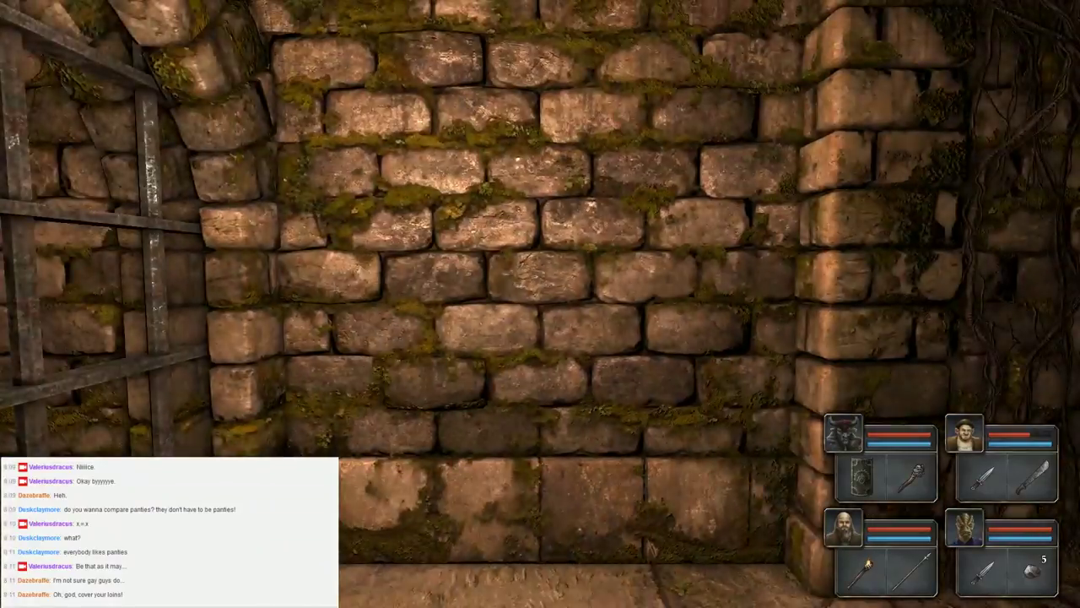
key("q")
key("q")
key("w")
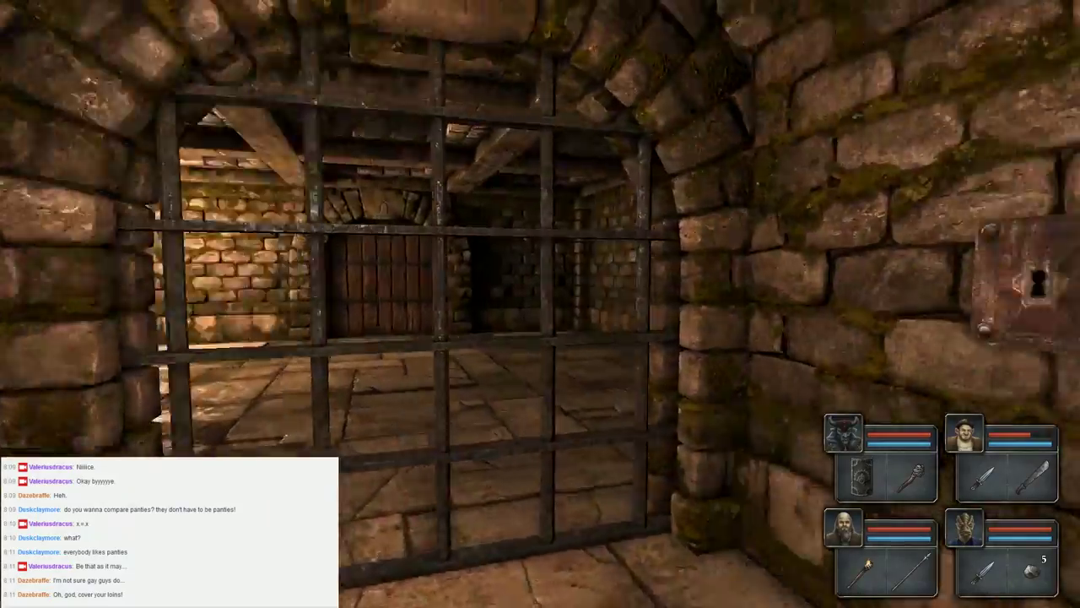
key("e")
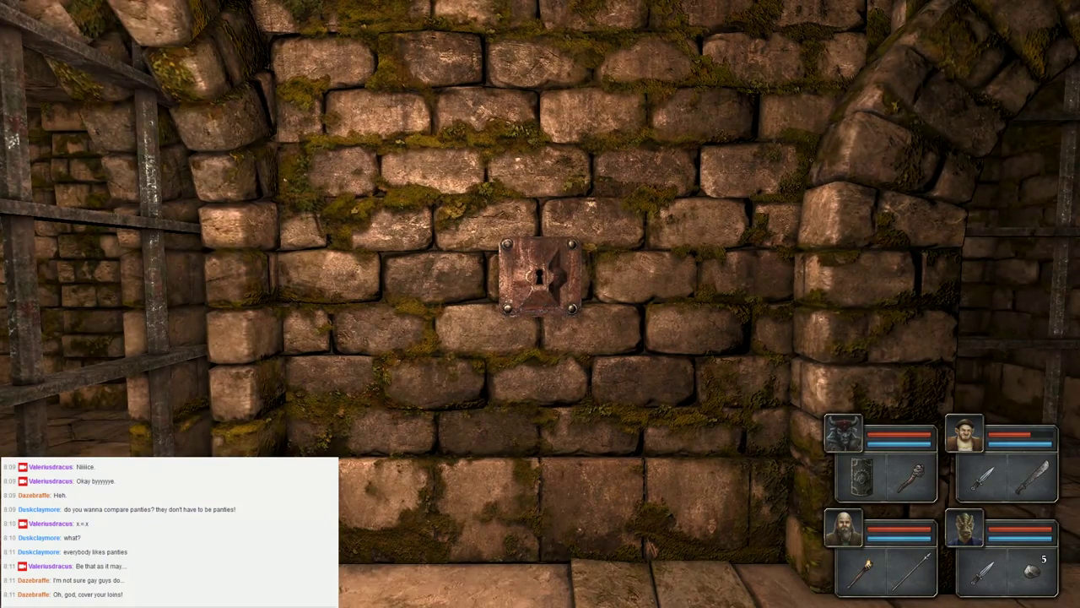
key("1")
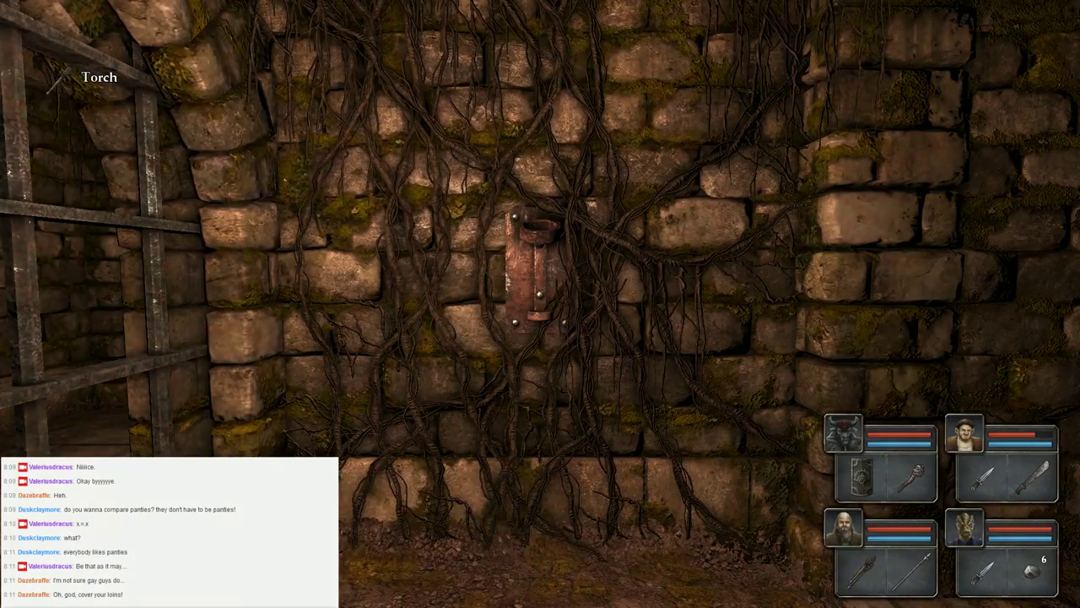
Explore the nearby rooms into the pressure-plate room and bring up Ed Jones's character sheet
key("e")
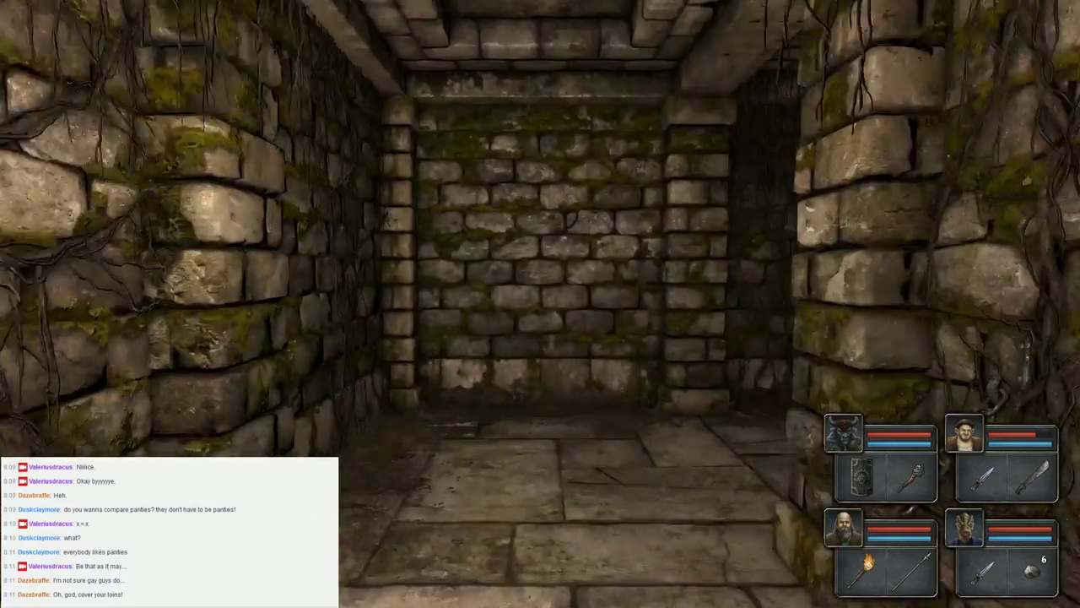
key("e")
key("e")
key("w")
key("w")
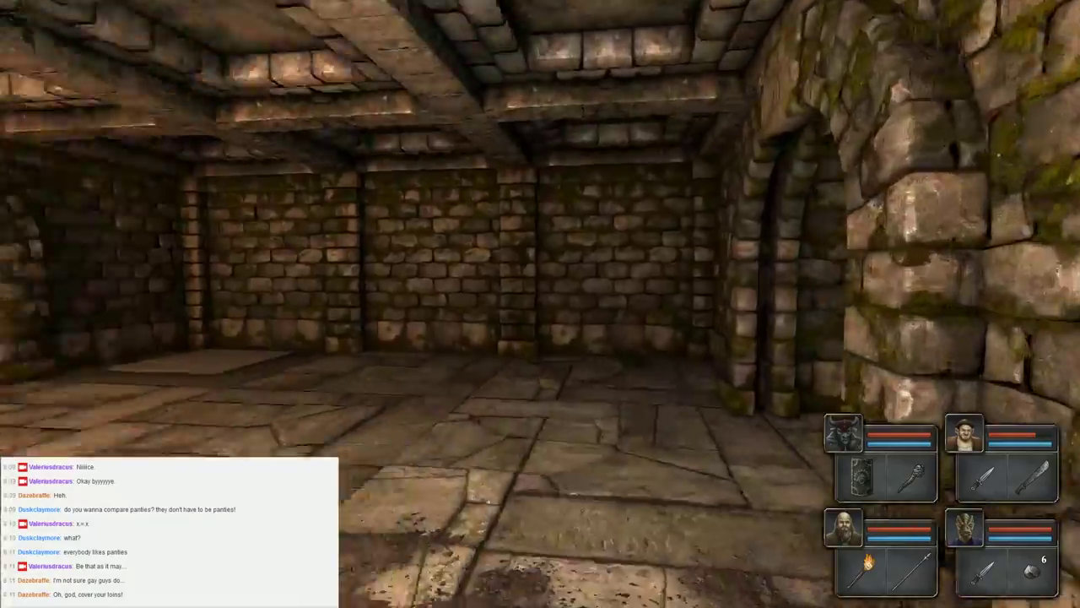
key("q")
key("w")
key("w")
key("e")
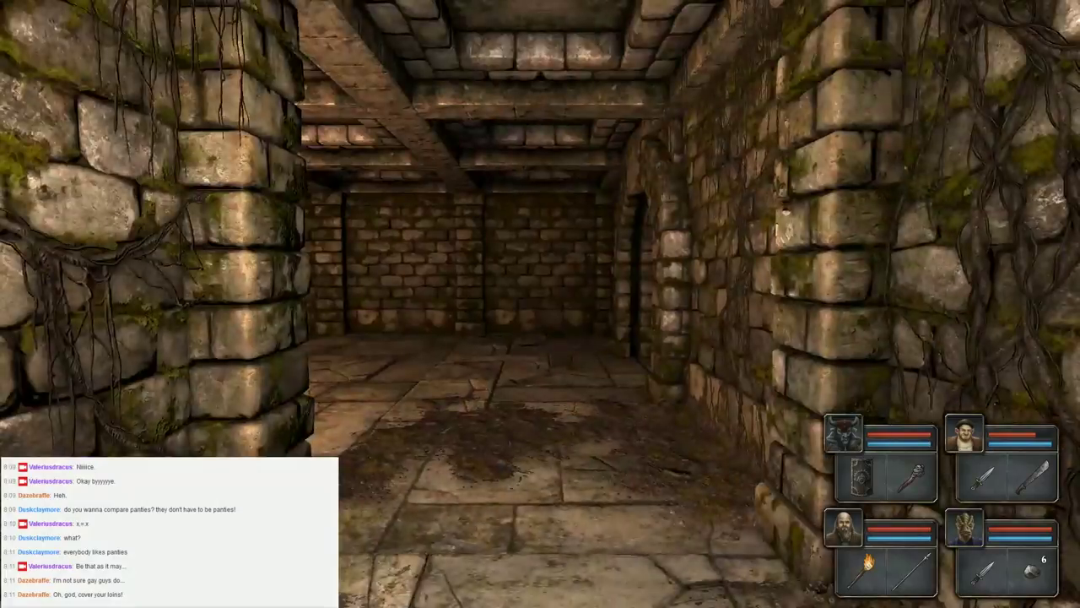
key("w")
key("e")
key("w")
key("3")
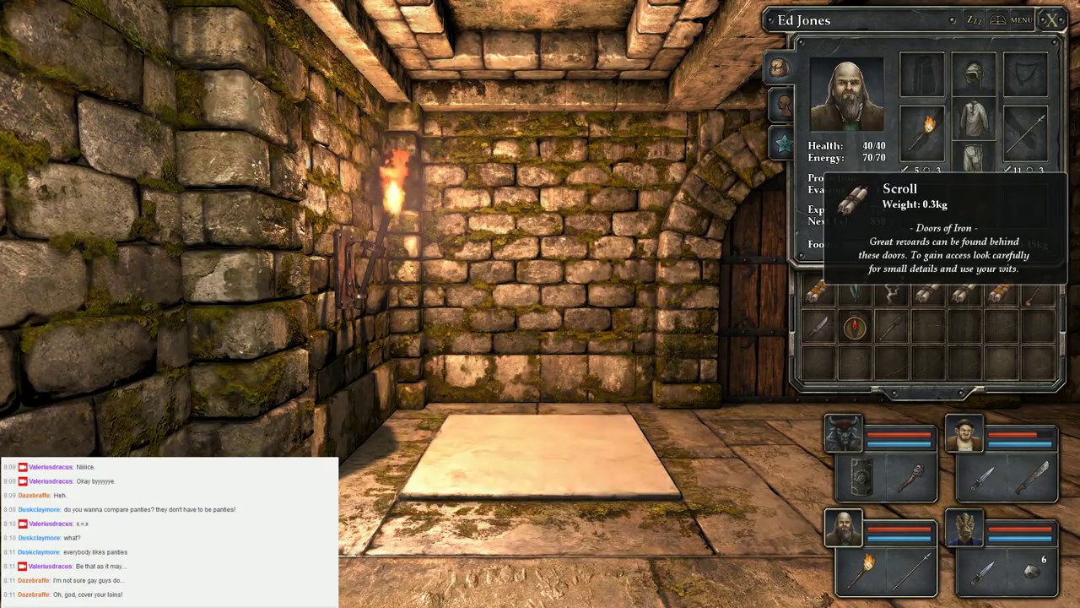
Take two scrolls out of Ed Jones's backpack near the pressure plate
left_click(964, 294)
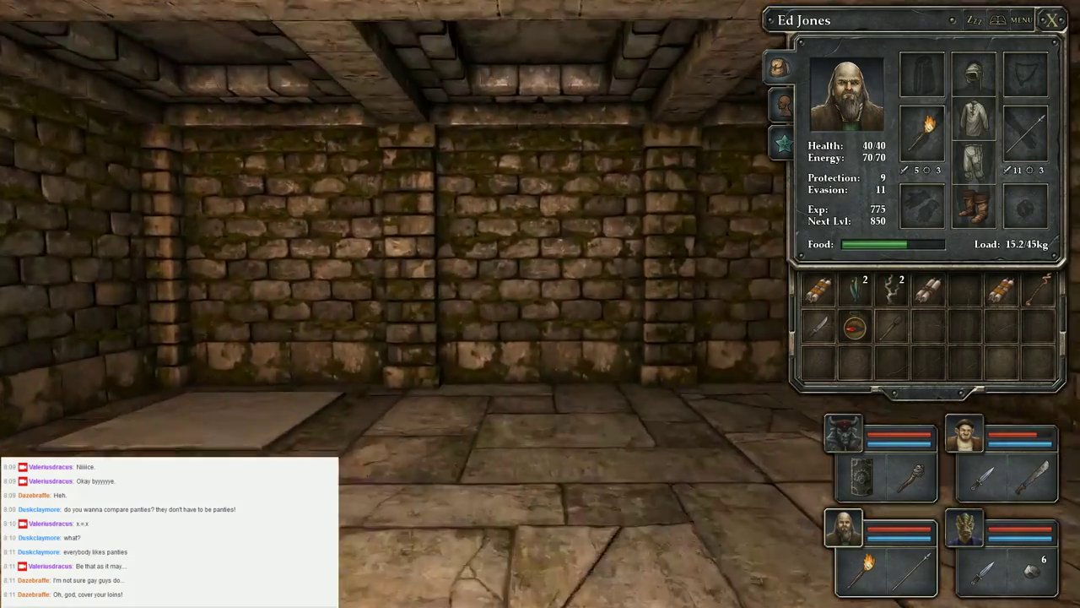
key("q")
left_click(927, 291)
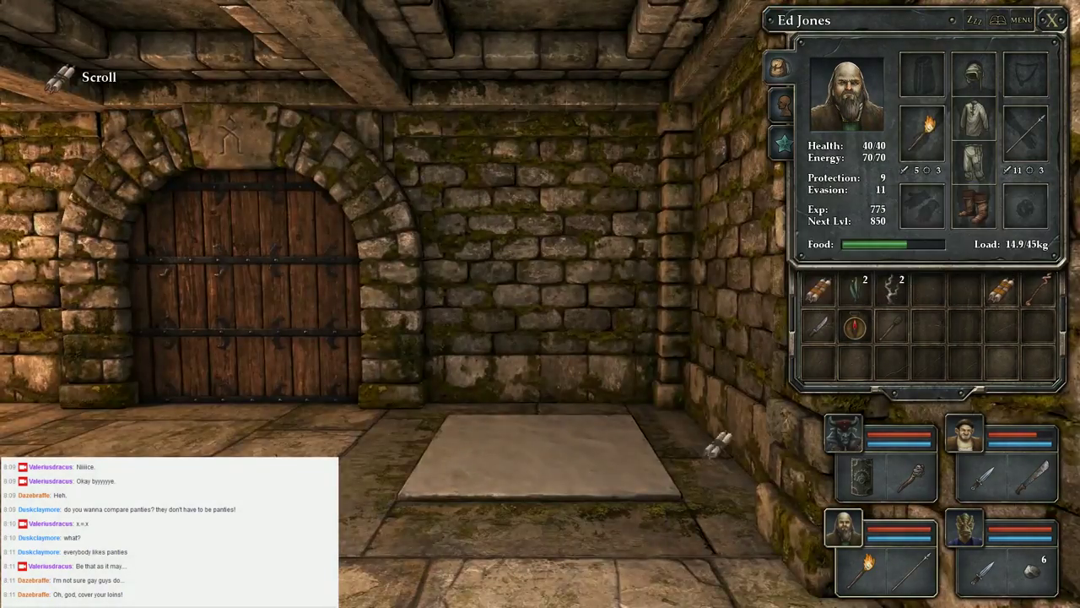
Turn to face the torch-lit corridor where the winged creature waits
key("e")
key("e")
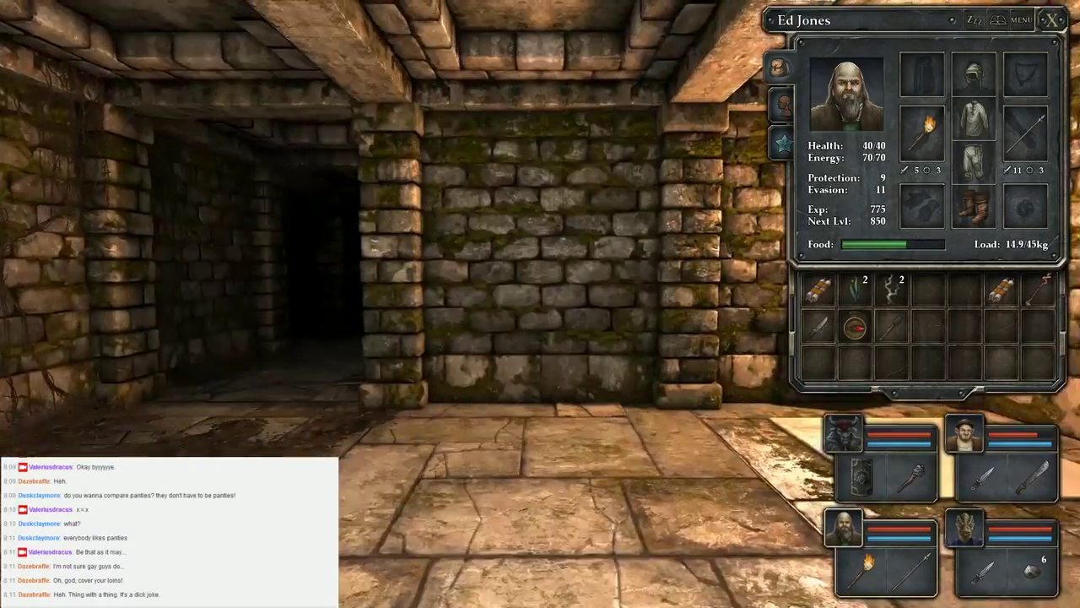
key("e")
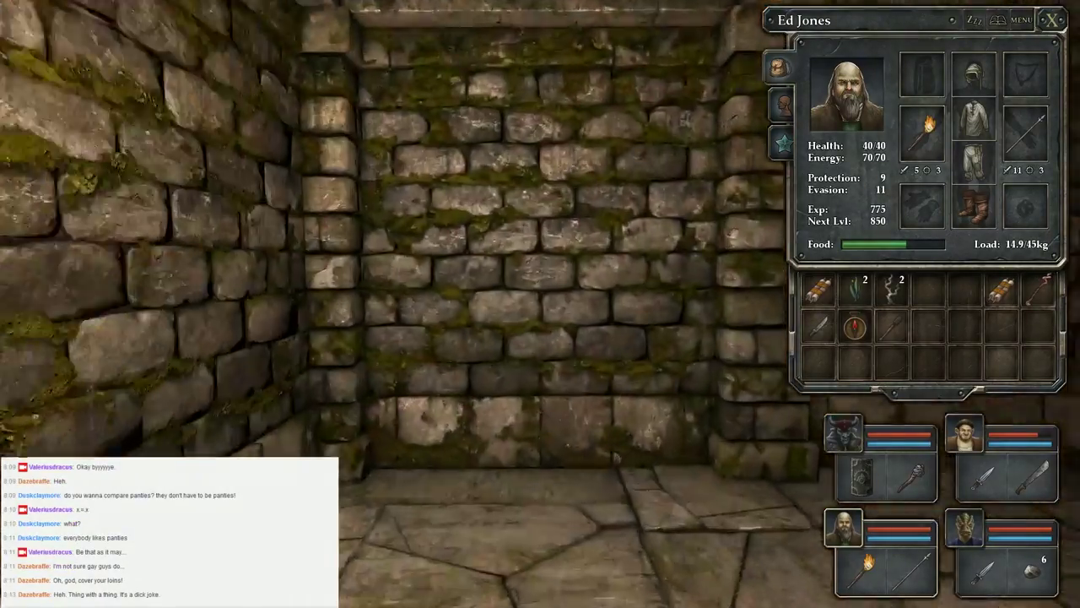
key("q")
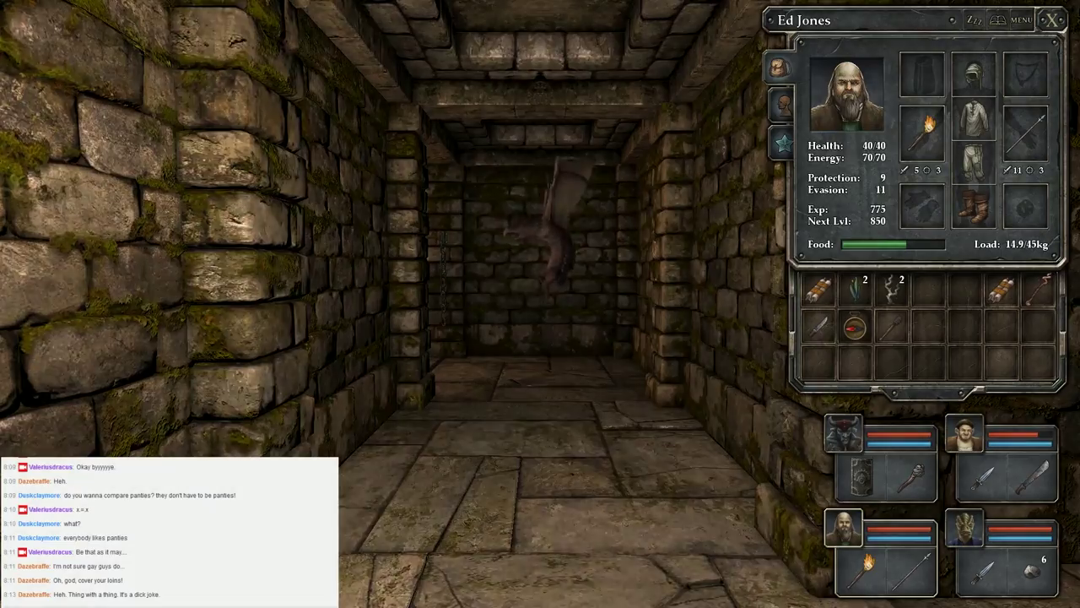
key("w")
key("q")
key("q")
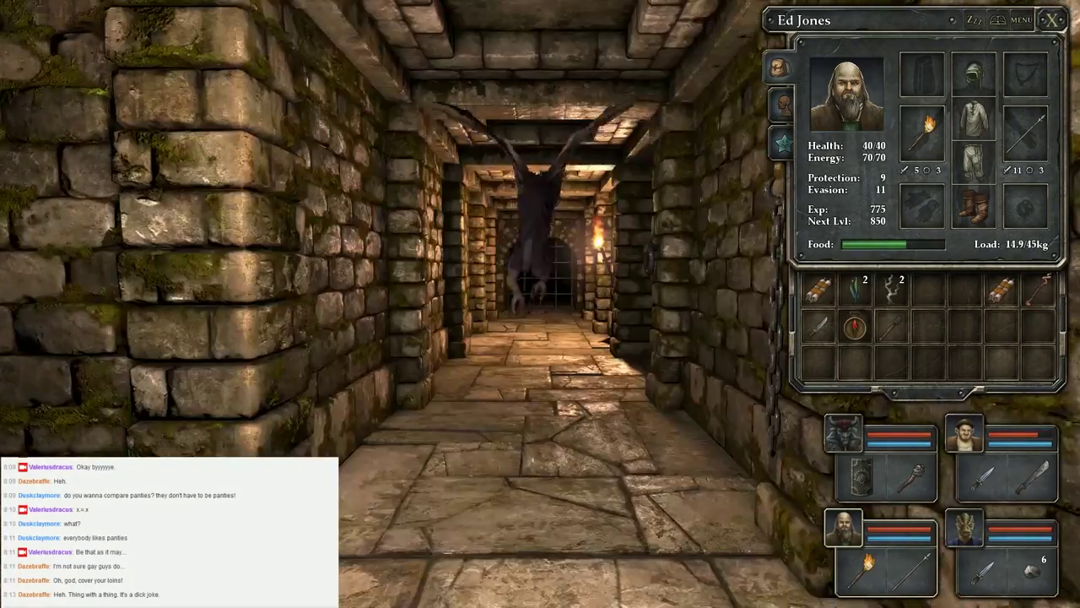
Close in on the winged creature and strike it with weapons and a thrown rock
key("w")
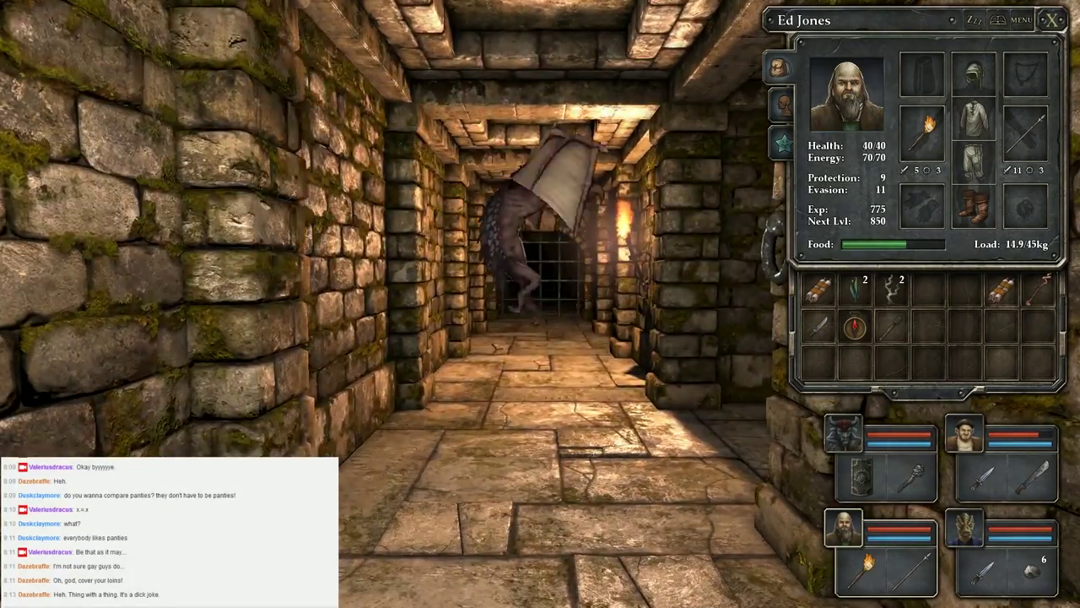
right_click(924, 475)
right_click(1004, 477)
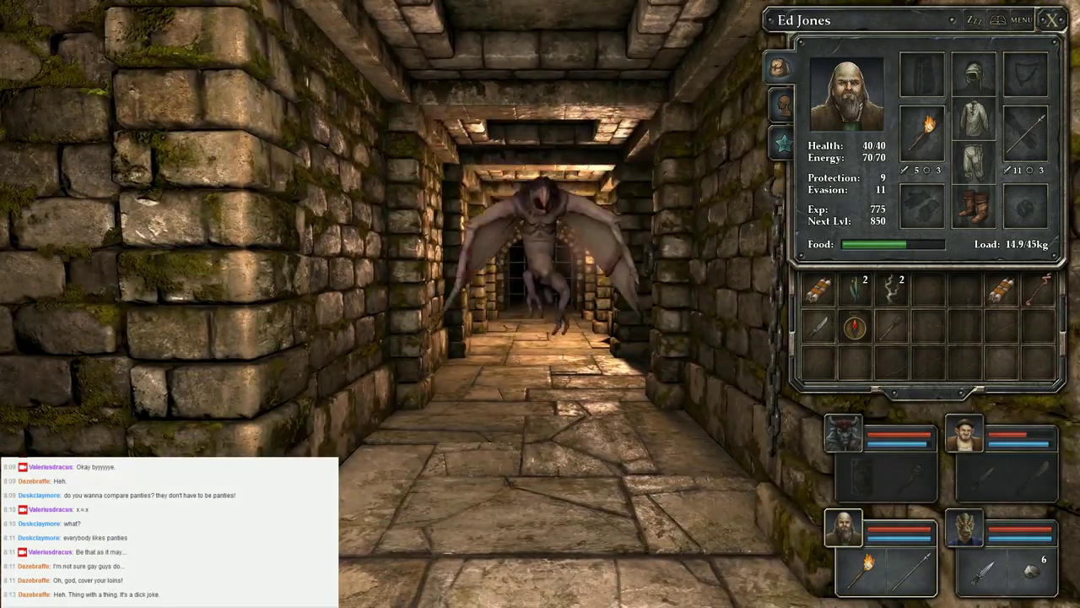
right_click(870, 561)
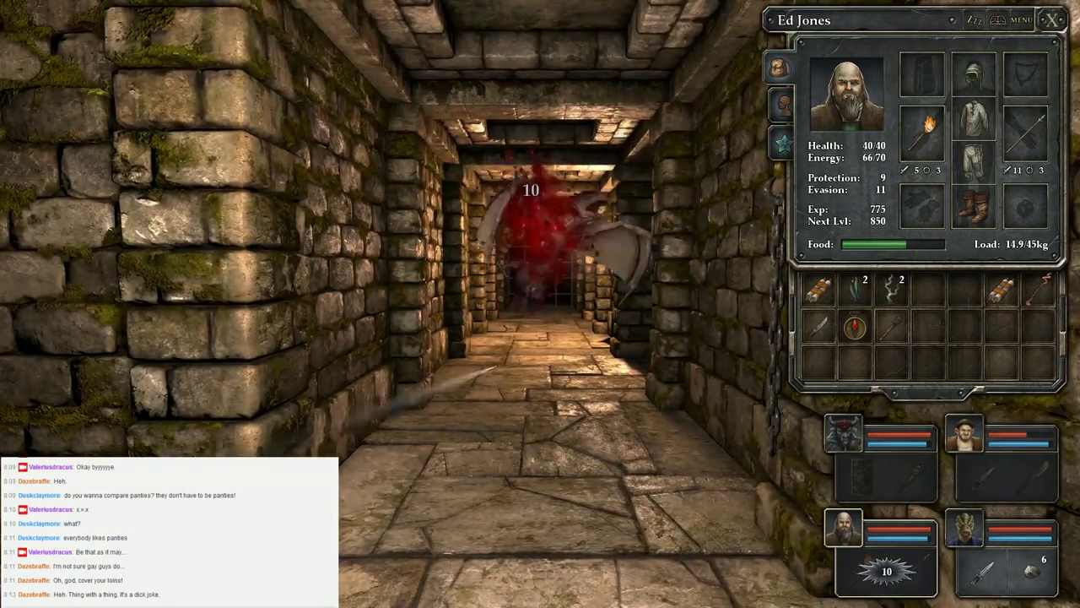
key("q")
key("d")
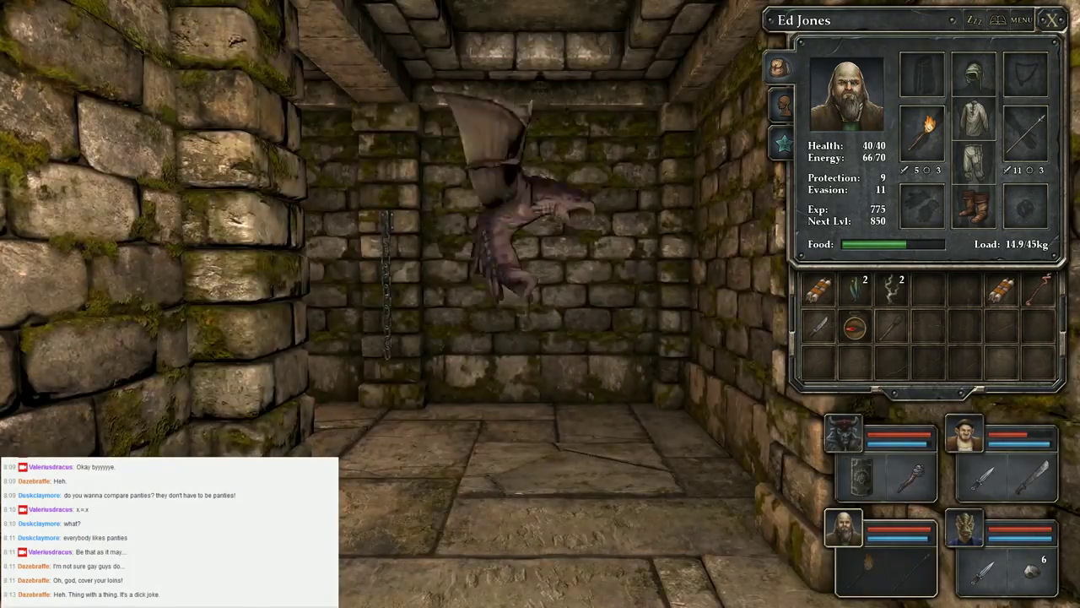
right_click(924, 475)
right_click(1004, 477)
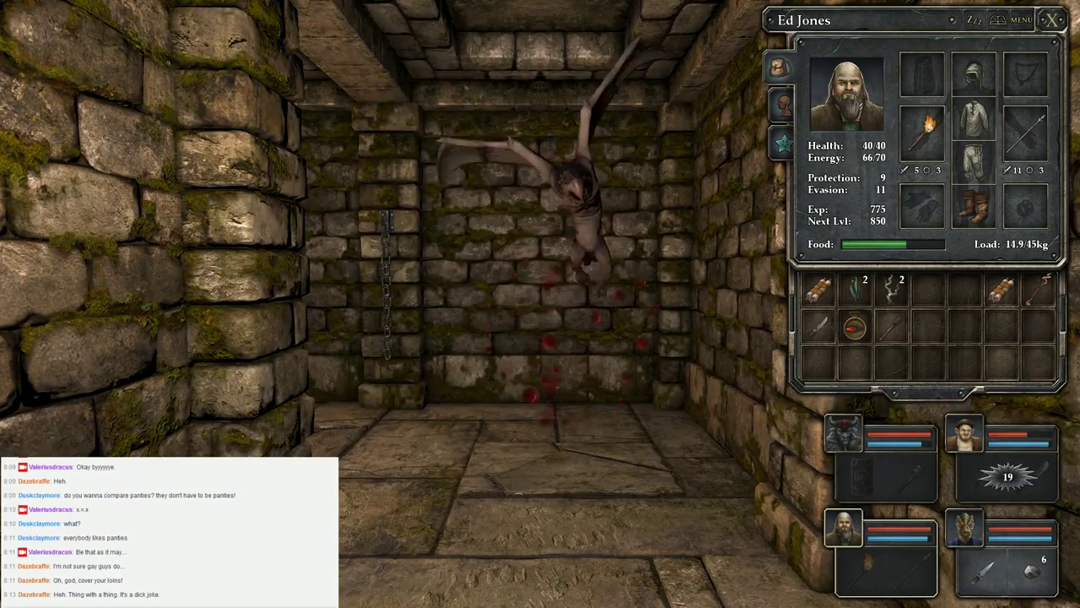
right_click(1005, 569)
Step back and keep attacking the creature with several champions
key("s")
key("s")
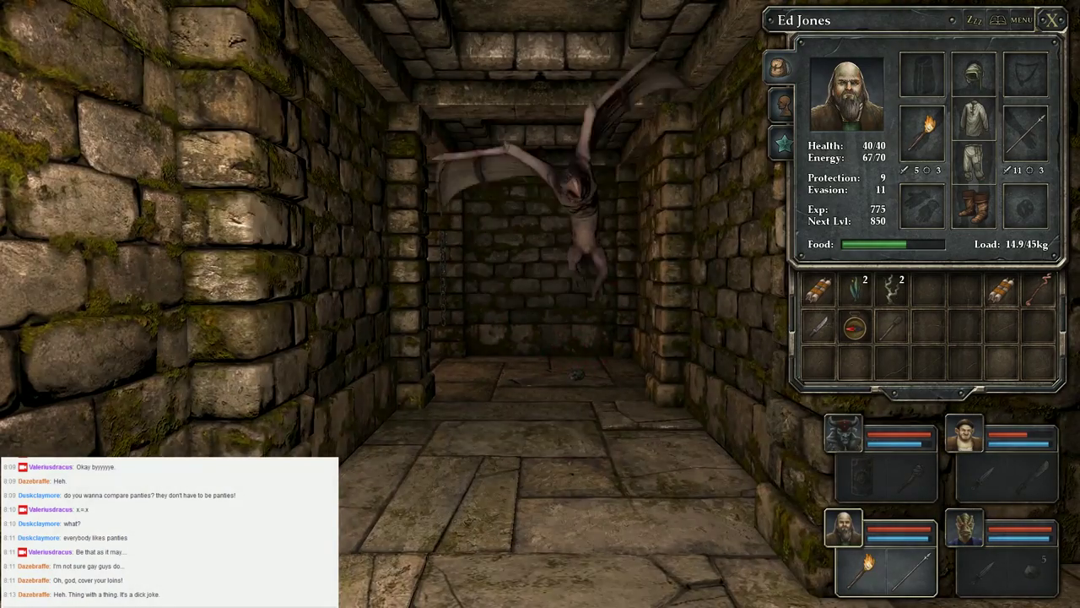
right_click(887, 570)
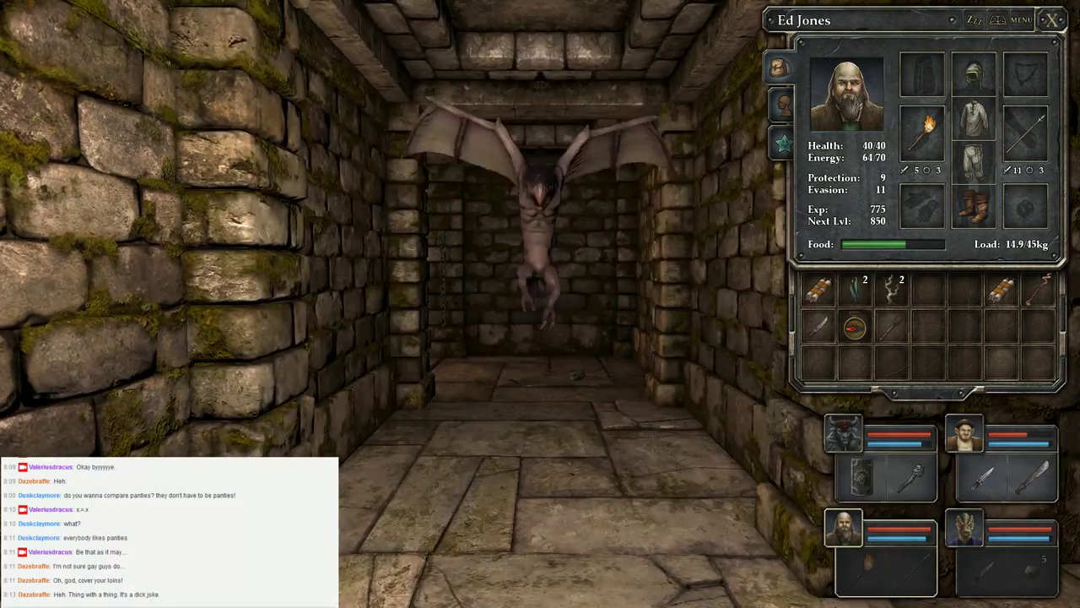
right_click(1004, 477)
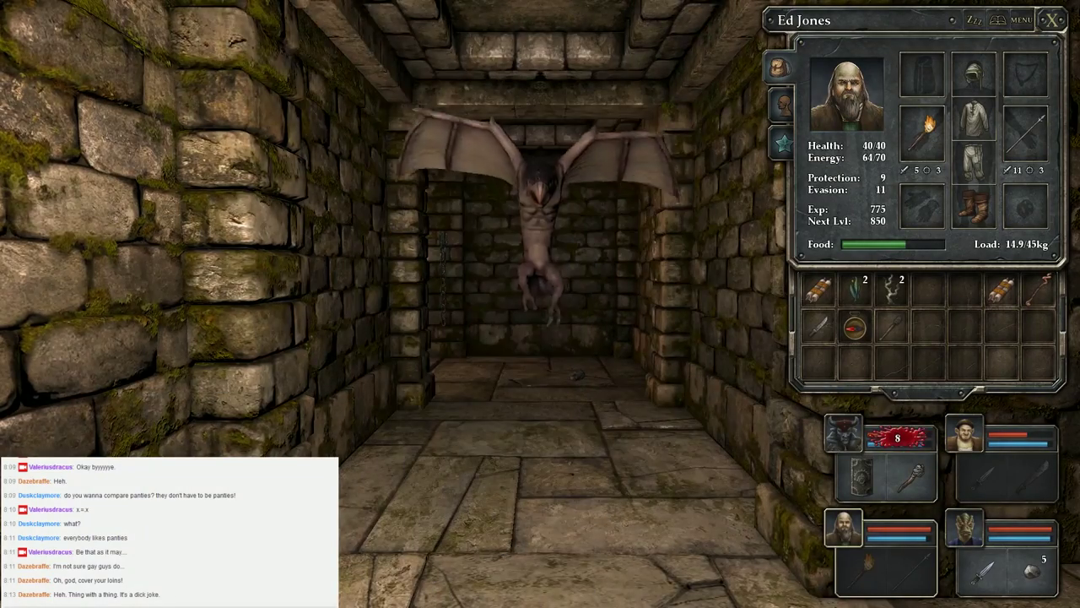
right_click(886, 477)
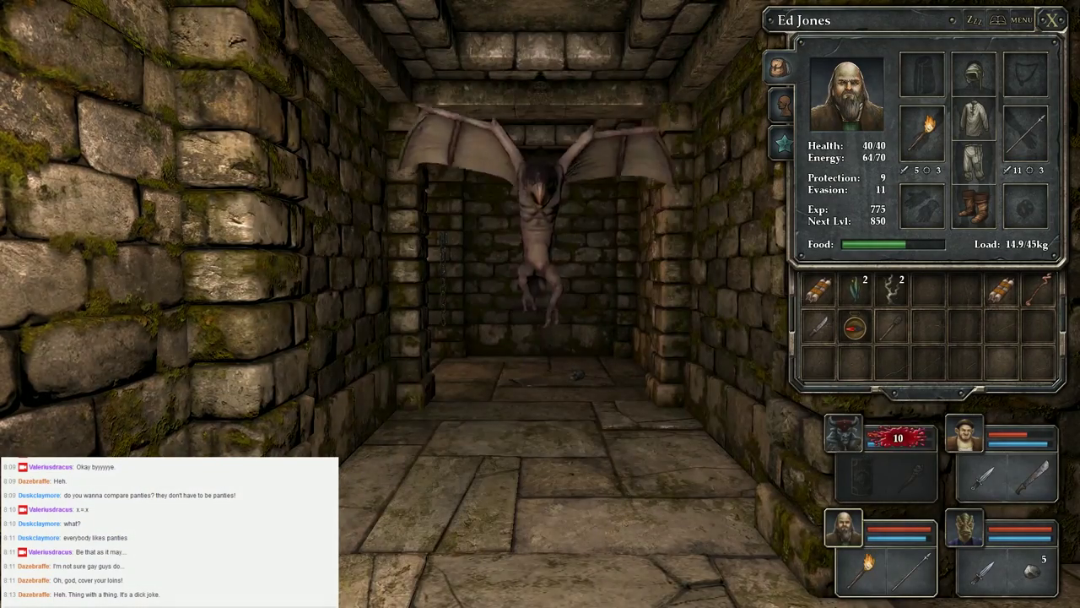
right_click(1005, 477)
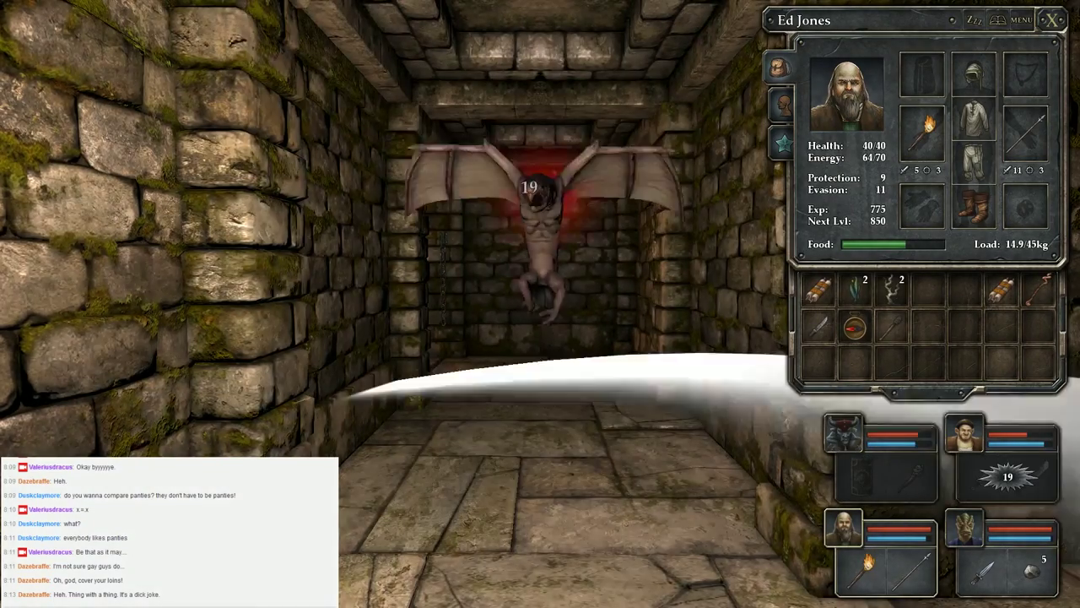
right_click(886, 570)
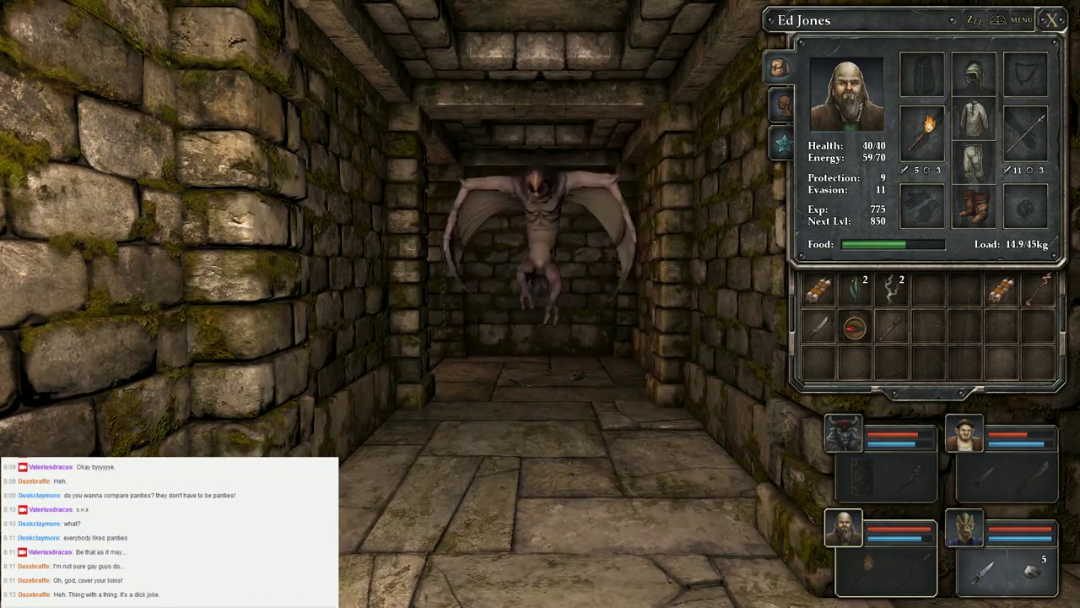
key("w")
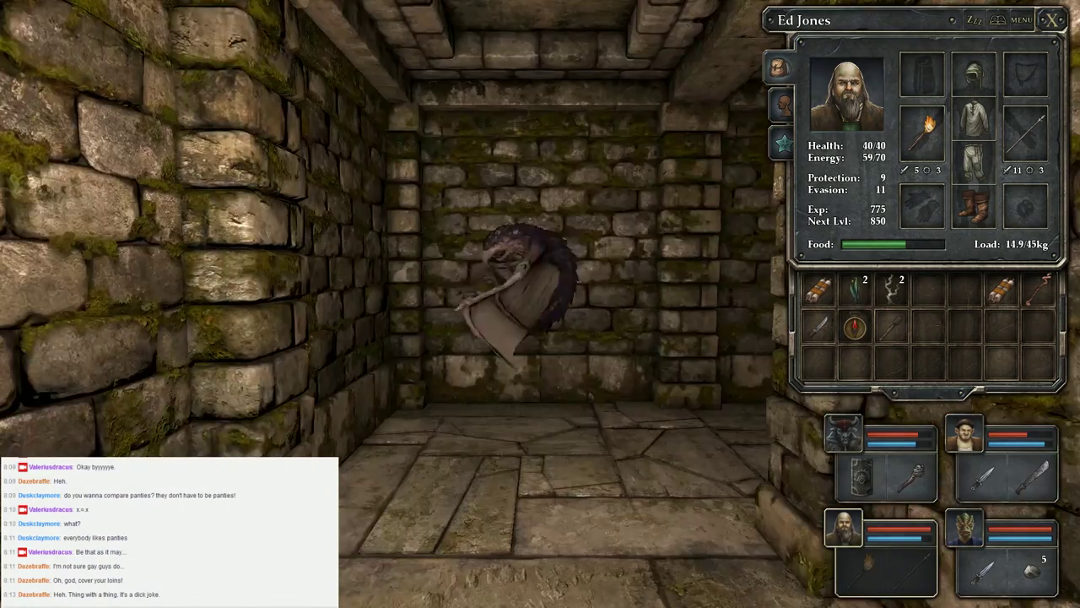
right_click(886, 477)
right_click(1005, 477)
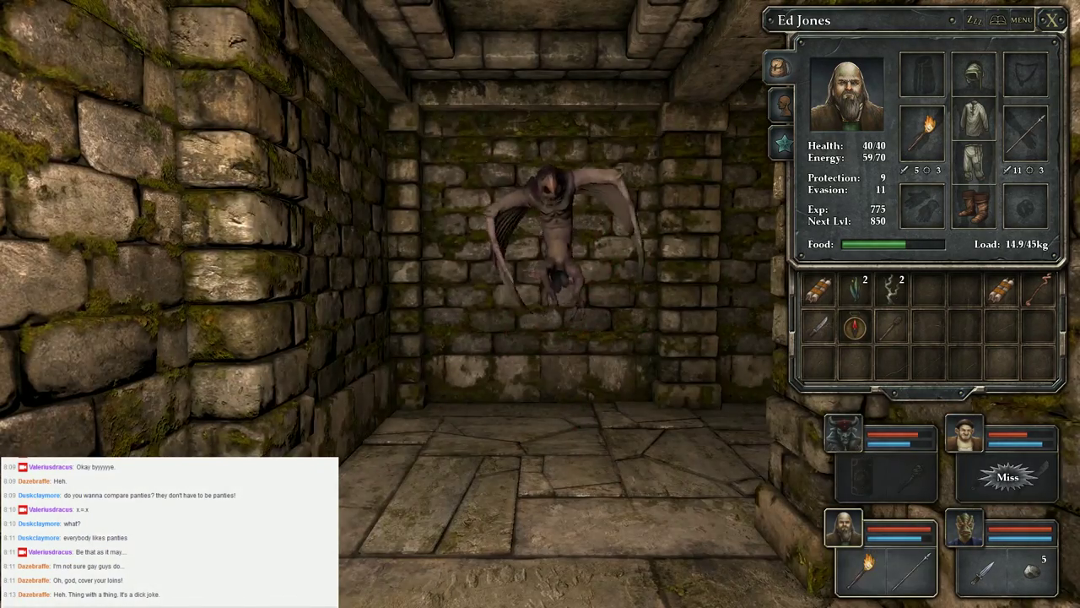
Dodge and finish the creature with a fiery blast for +90 xp, levelling Ed Jones
key("q")
right_click(886, 569)
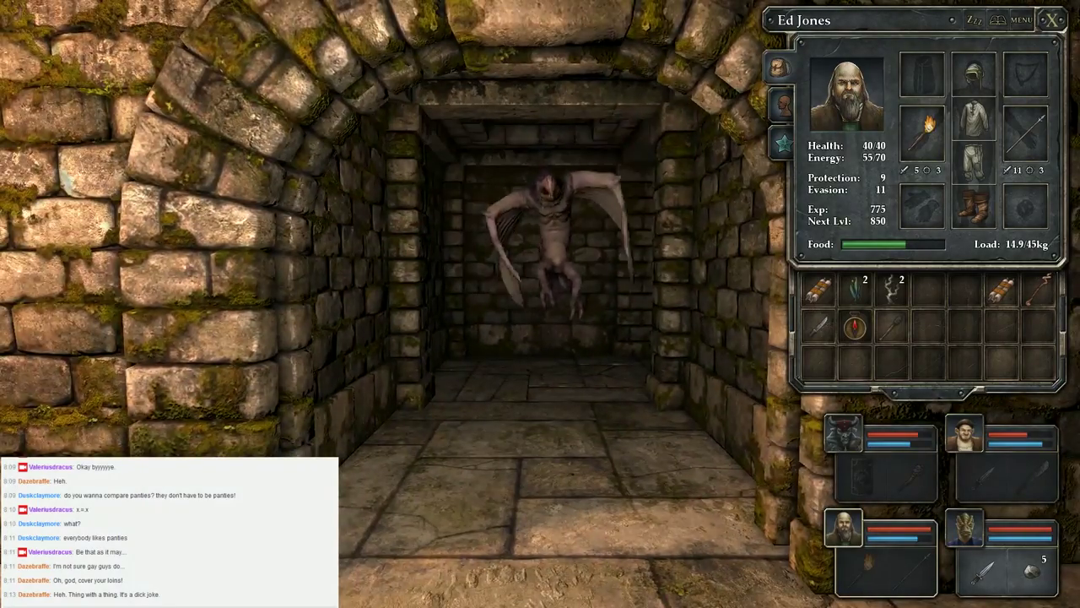
right_click(1005, 570)
key("s")
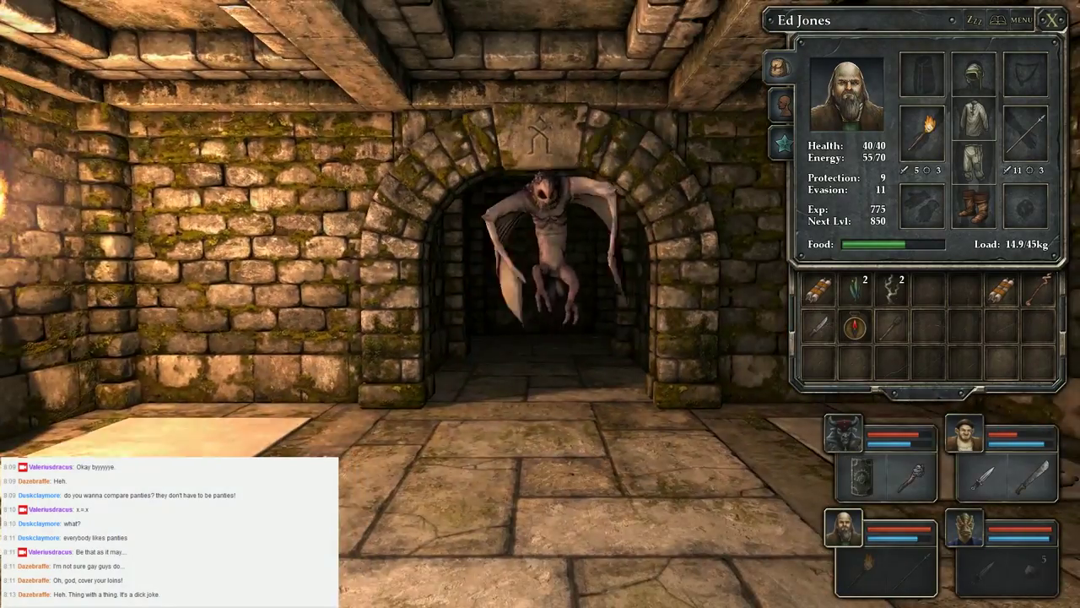
right_click(886, 477)
right_click(1004, 477)
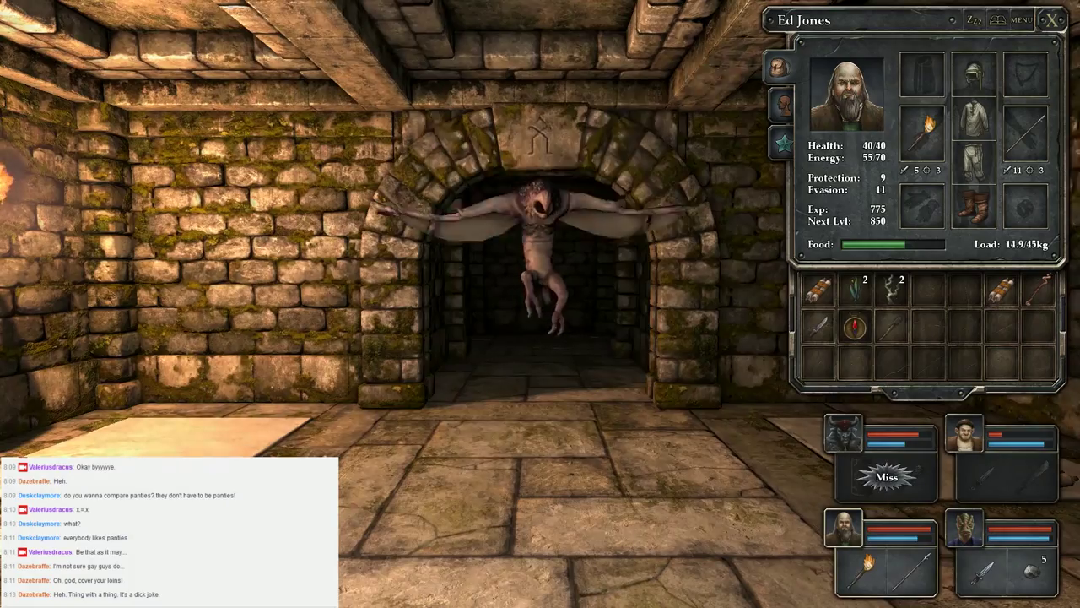
key("a")
right_click(887, 570)
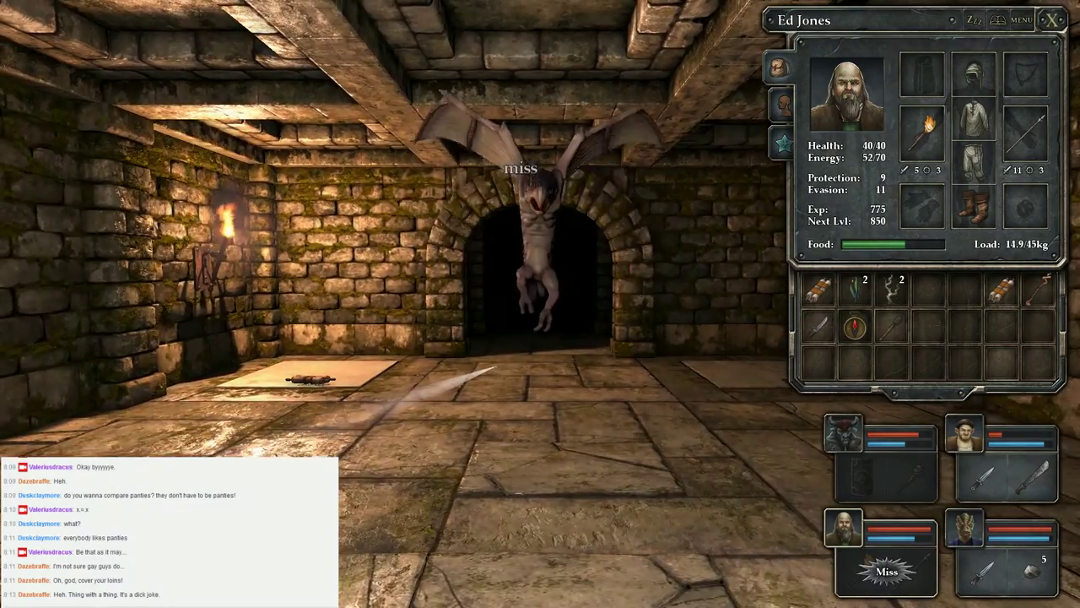
right_click(1004, 570)
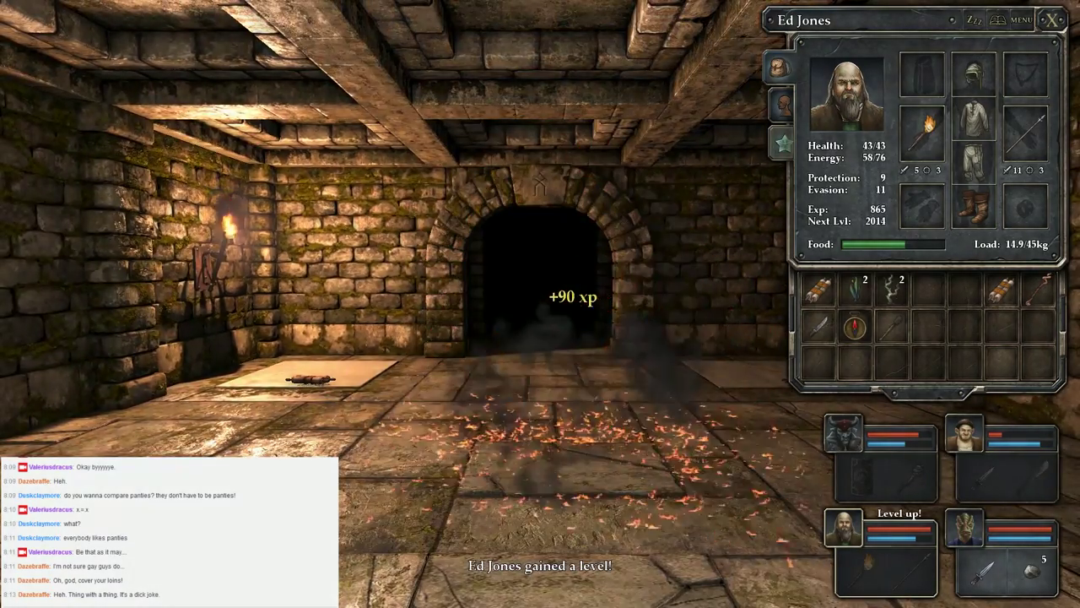
Walk through the arch and spend Ed Jones's points: Air Magic to 4, Fire Magic to 2
key("w")
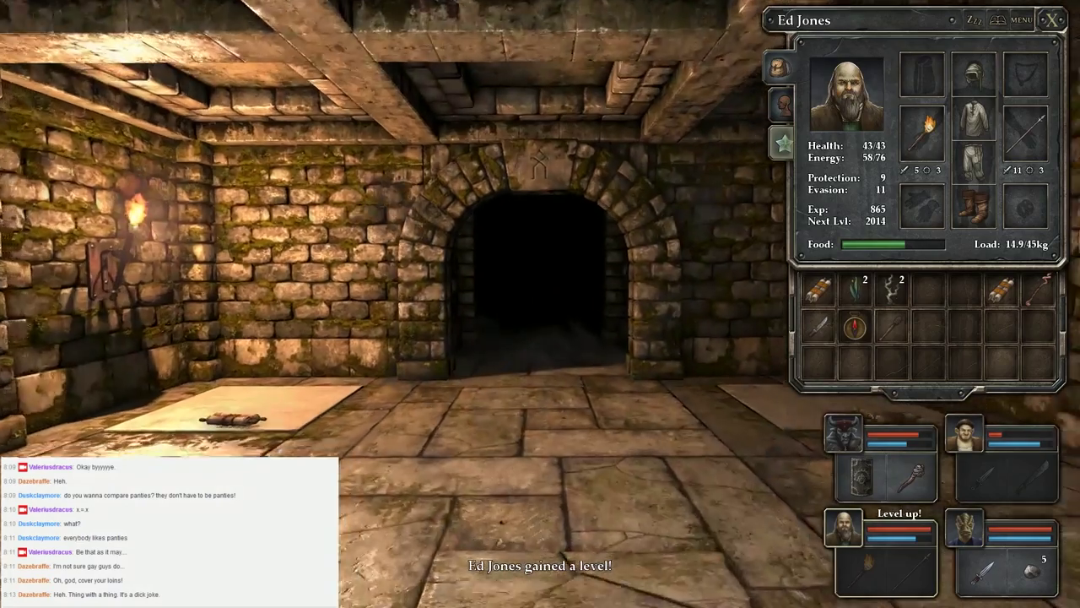
key("w")
key("w")
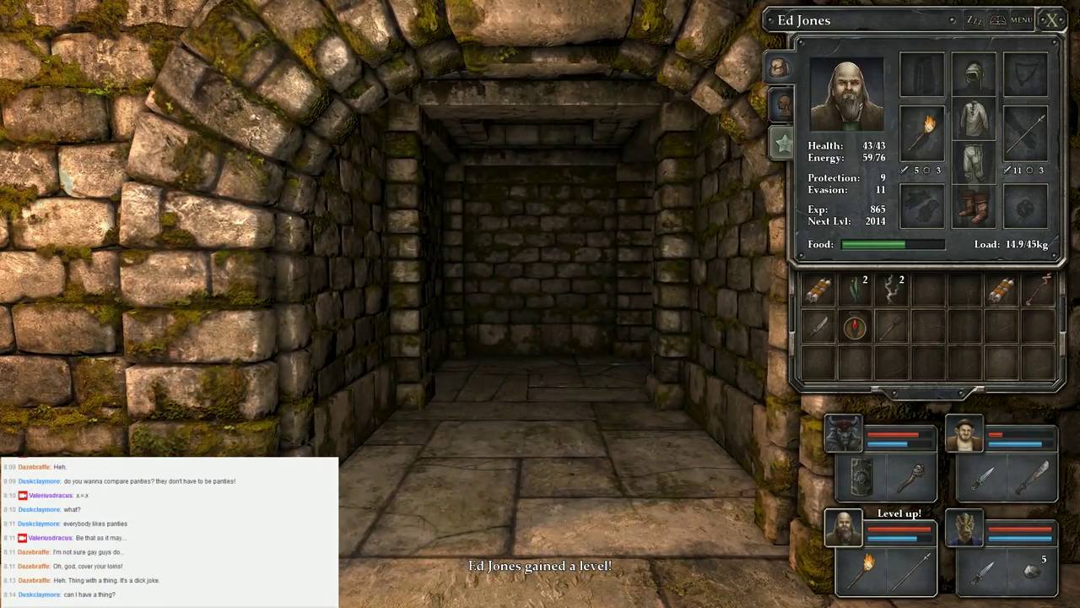
left_click(781, 144)
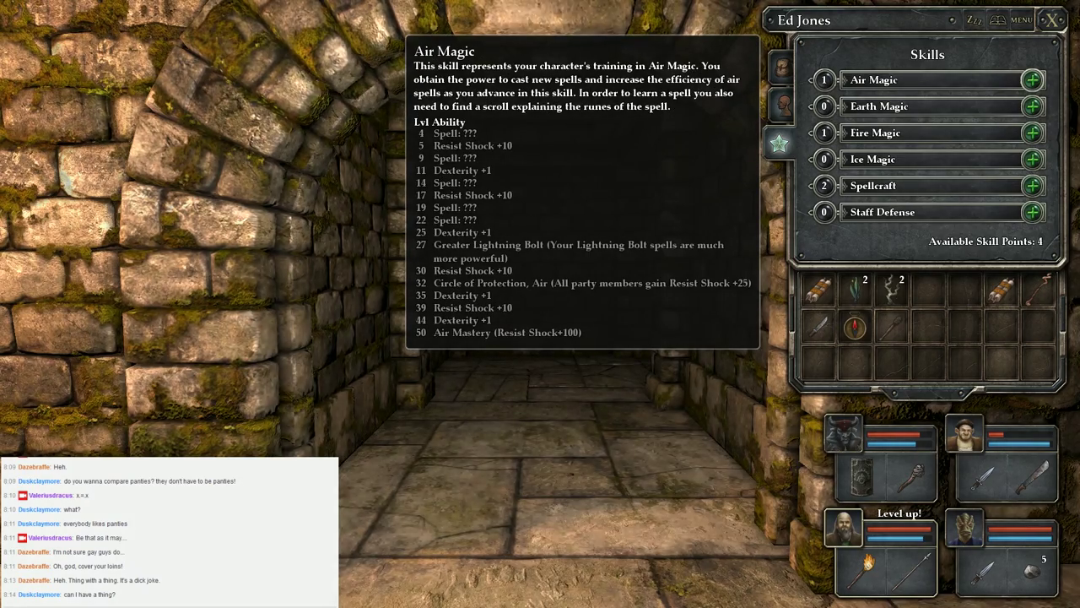
left_click(1032, 79)
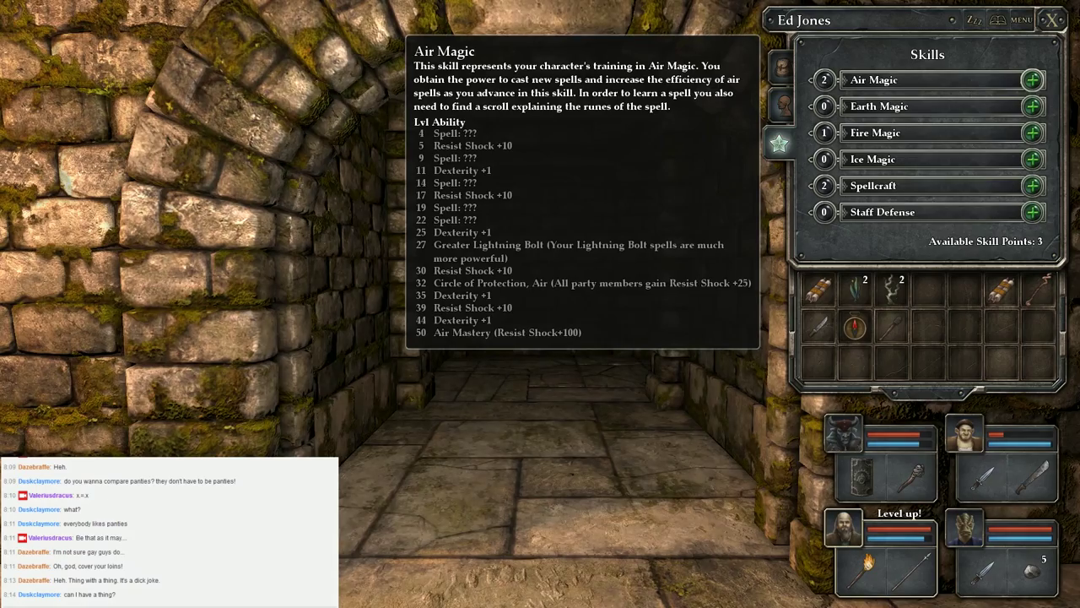
left_click(1033, 80)
left_click(1032, 133)
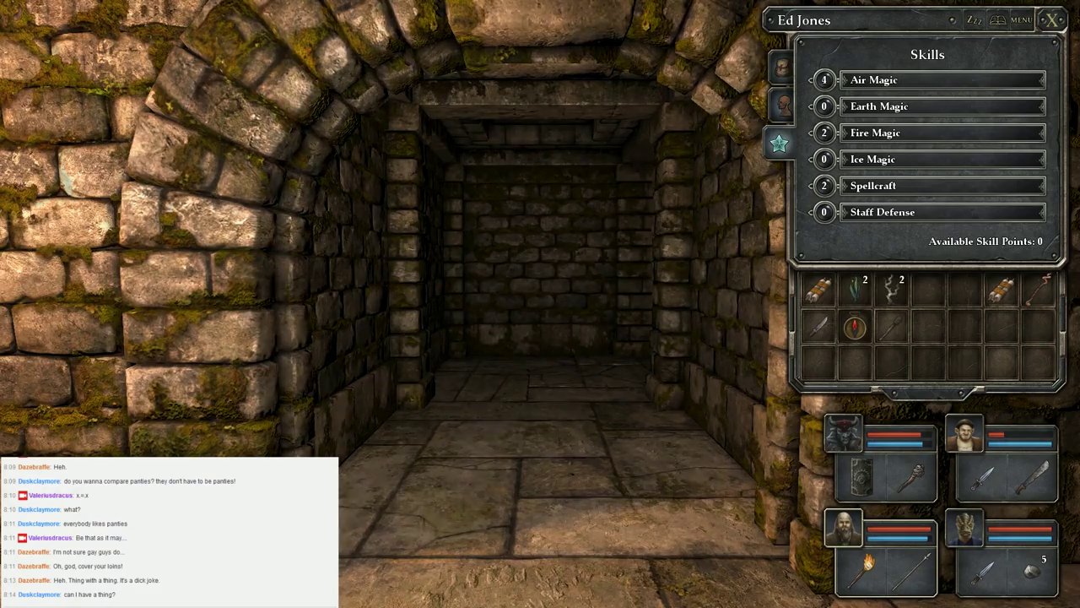
key("Escape")
Move Ed Jones's Legionary Spear and dagger into the inventory
right_click(844, 435)
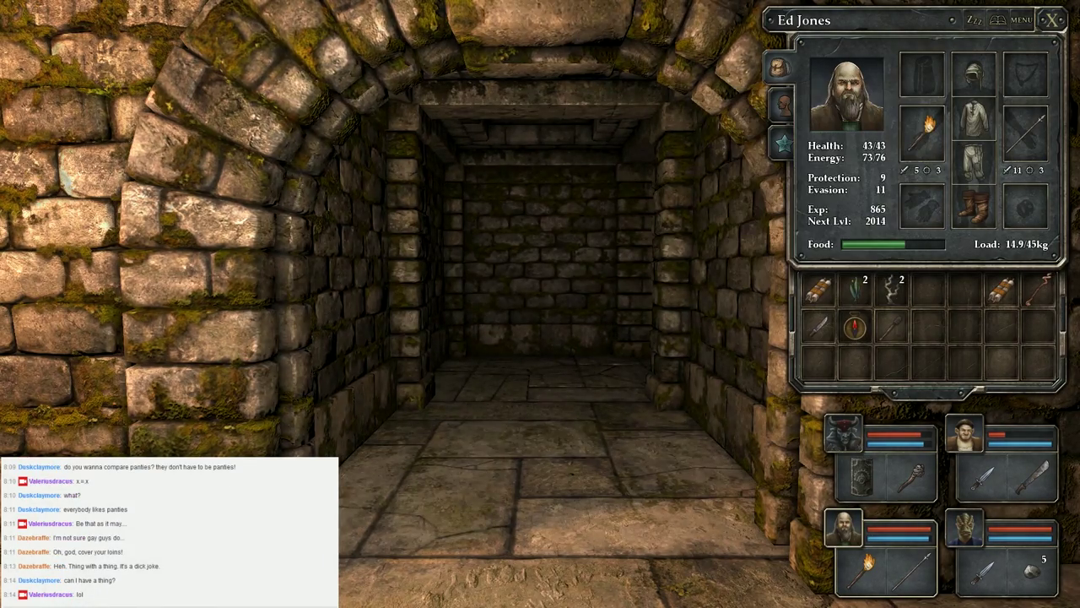
left_click(1026, 131)
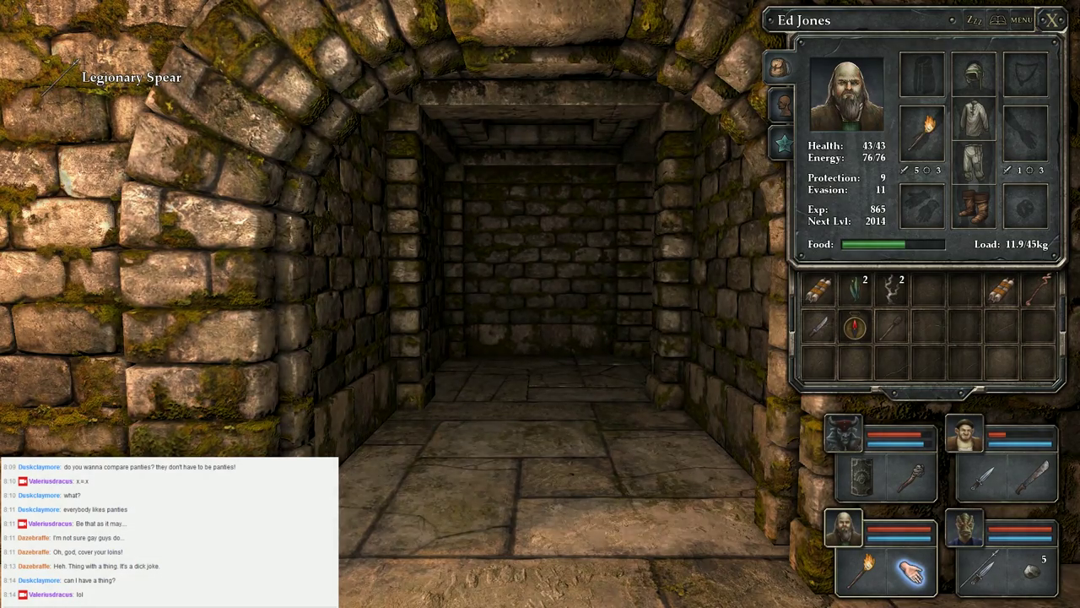
left_click(64, 76)
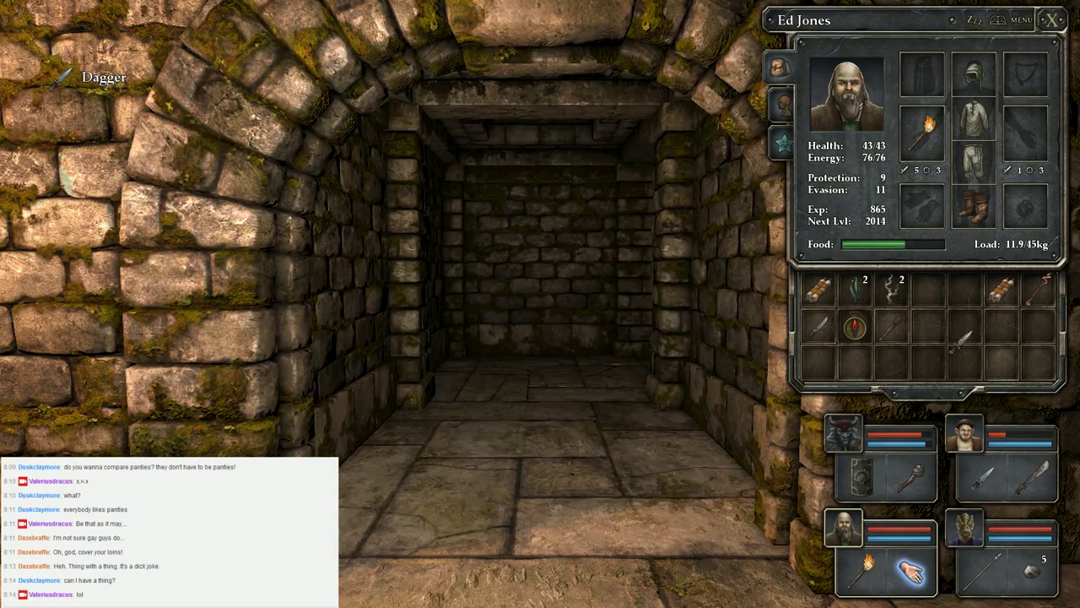
left_click(966, 331)
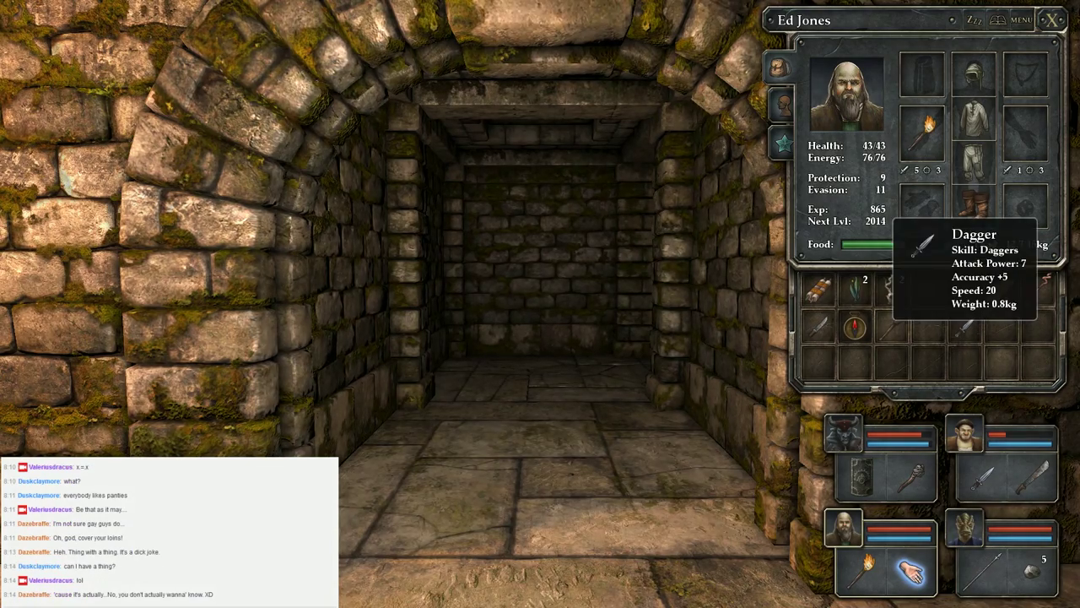
Give Ed Jones's torch to another champion and ready the Whitewood Wand for casting
left_click(925, 127)
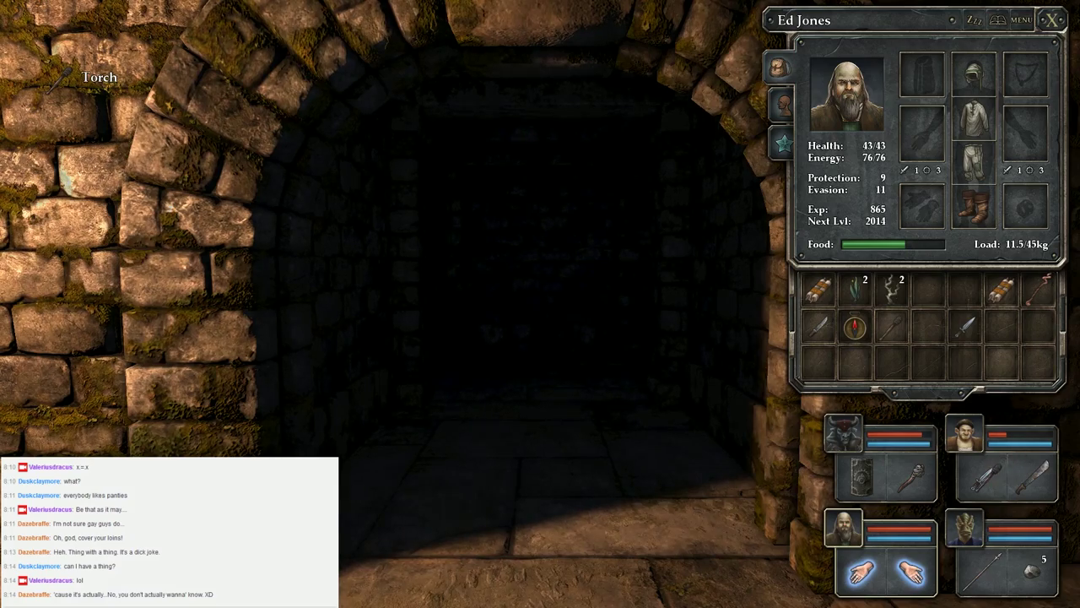
left_click(983, 477)
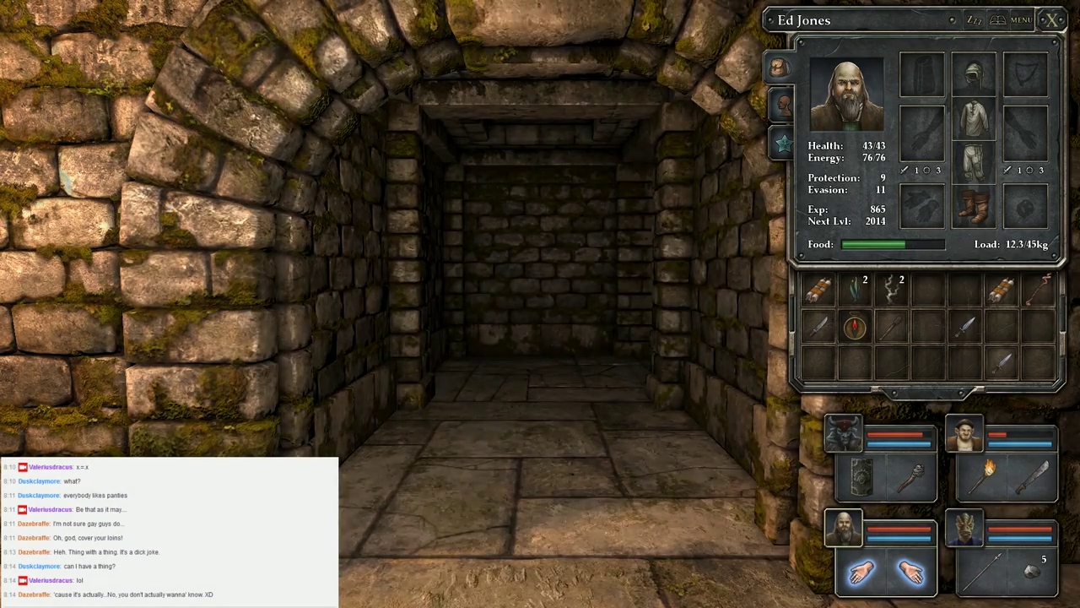
left_click(922, 127)
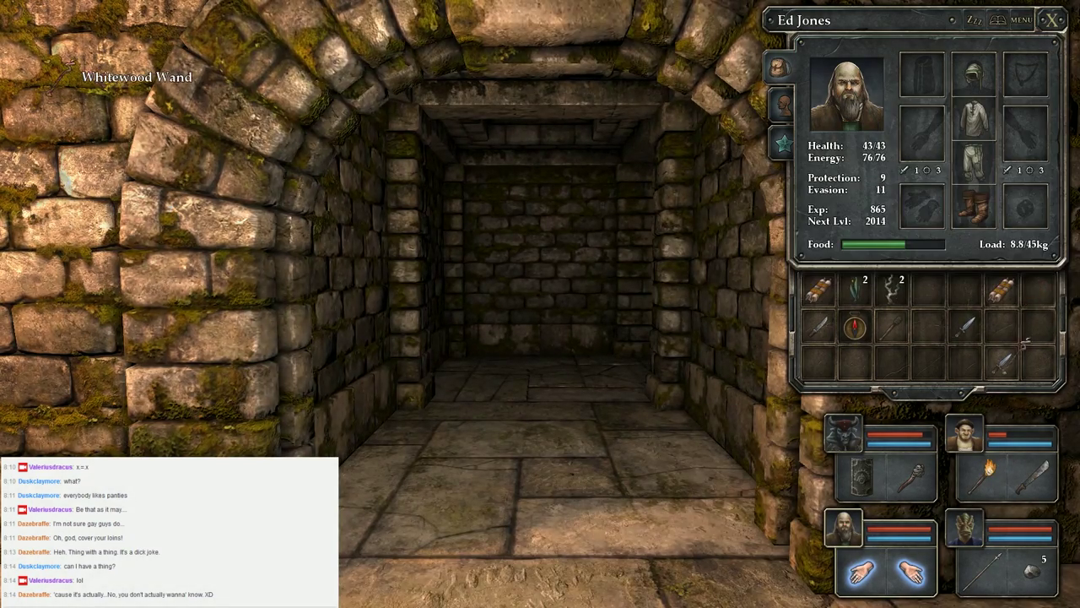
left_click(860, 573)
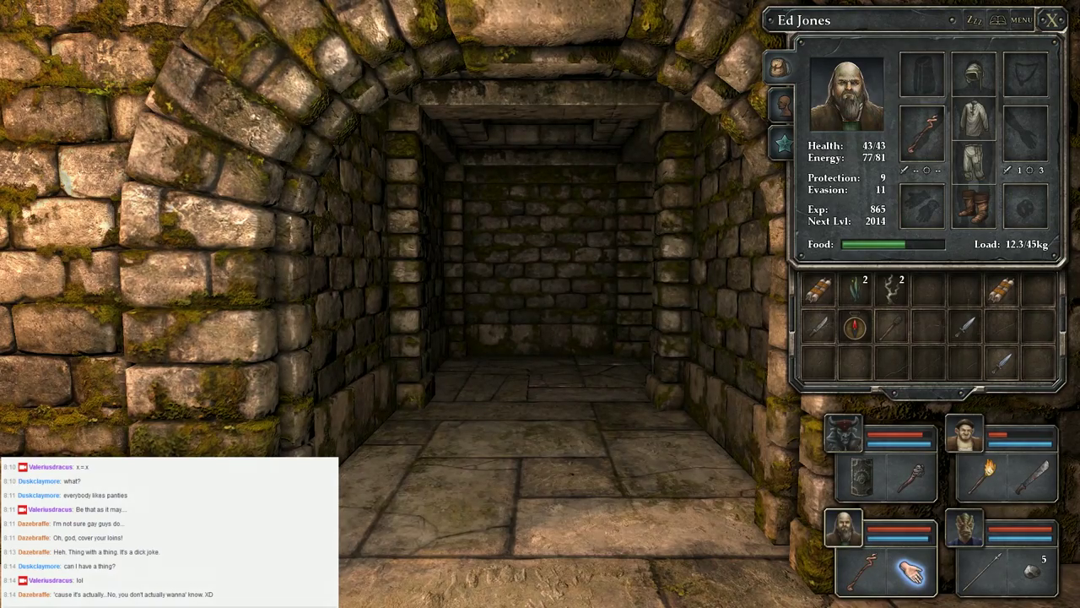
left_click(910, 572)
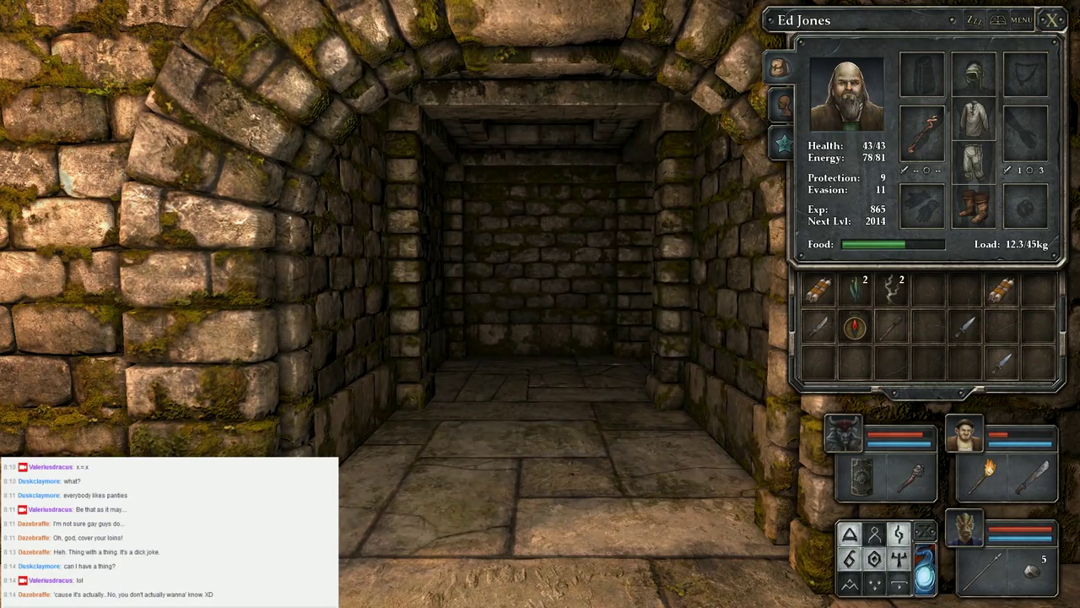
Cast Fireburst and then Shock down the corridor with Ed Jones
left_click(850, 534)
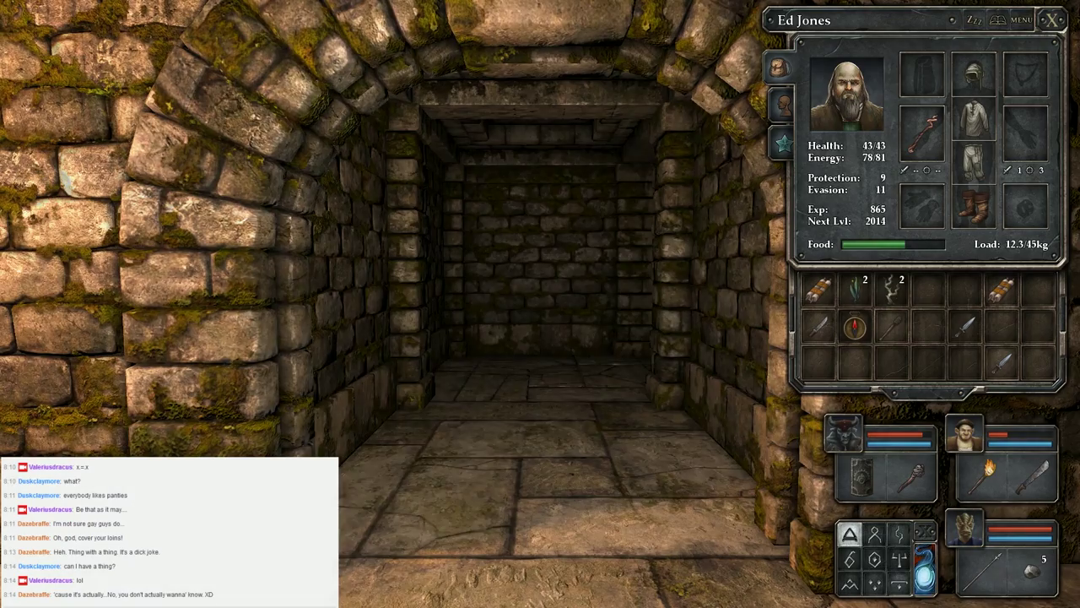
left_click(924, 557)
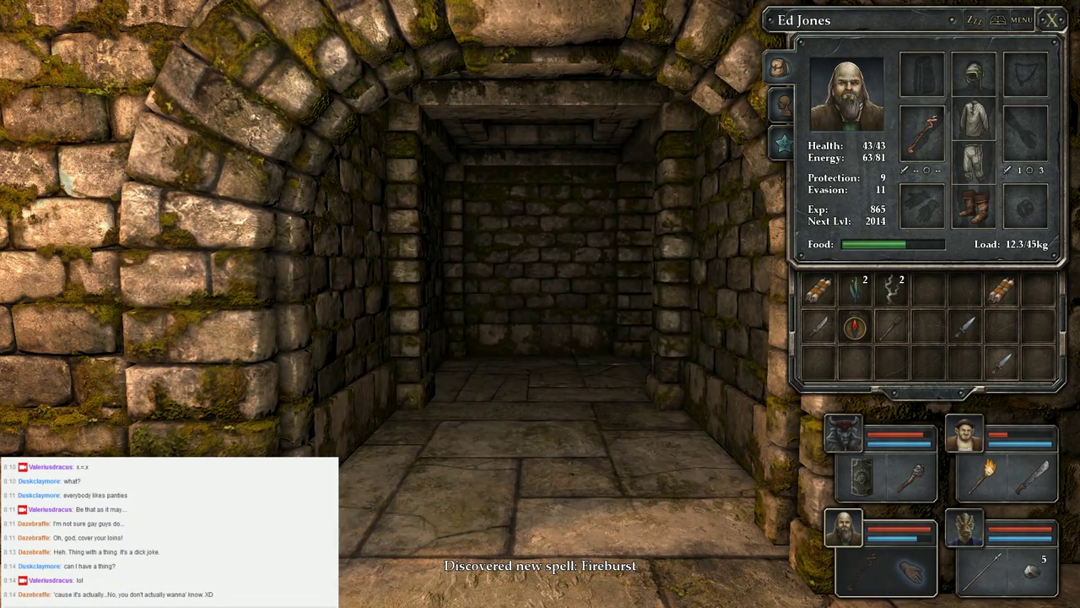
right_click(916, 572)
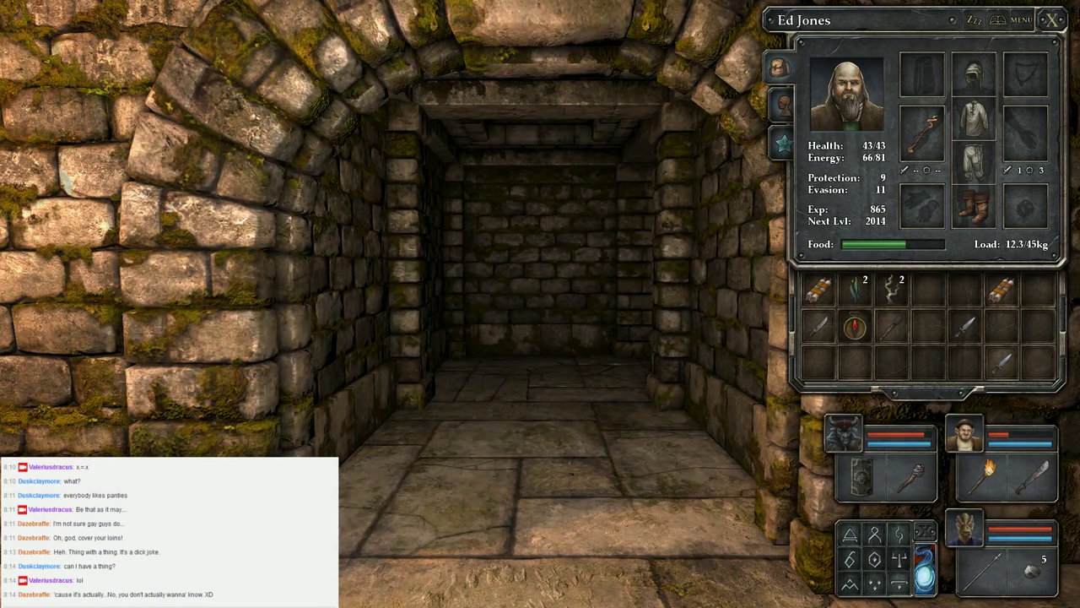
left_click(925, 557)
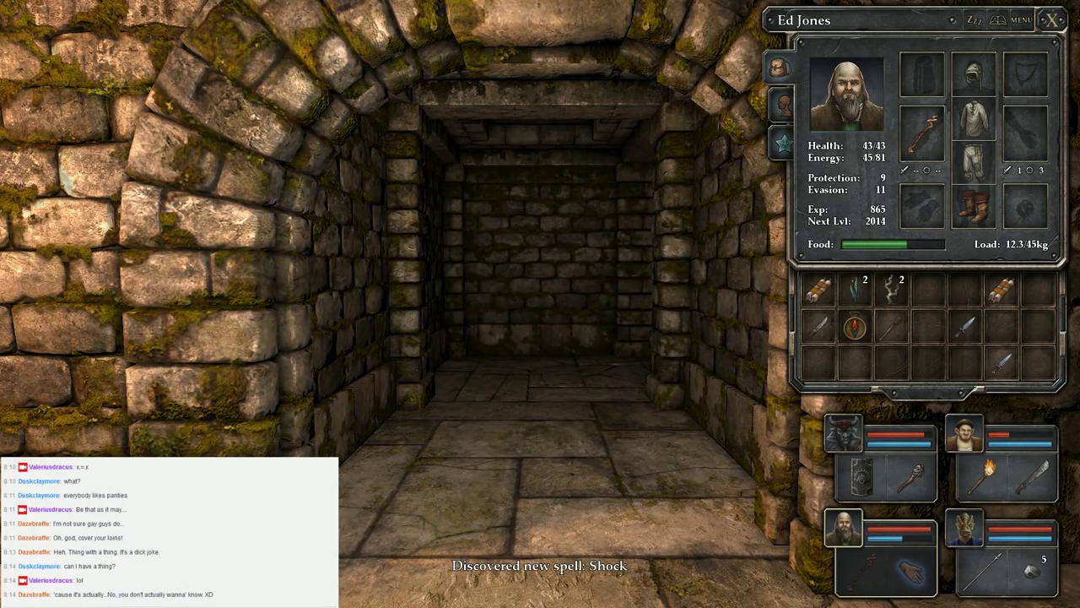
Step forward, face down the corridor, and cast Shock again
key("w")
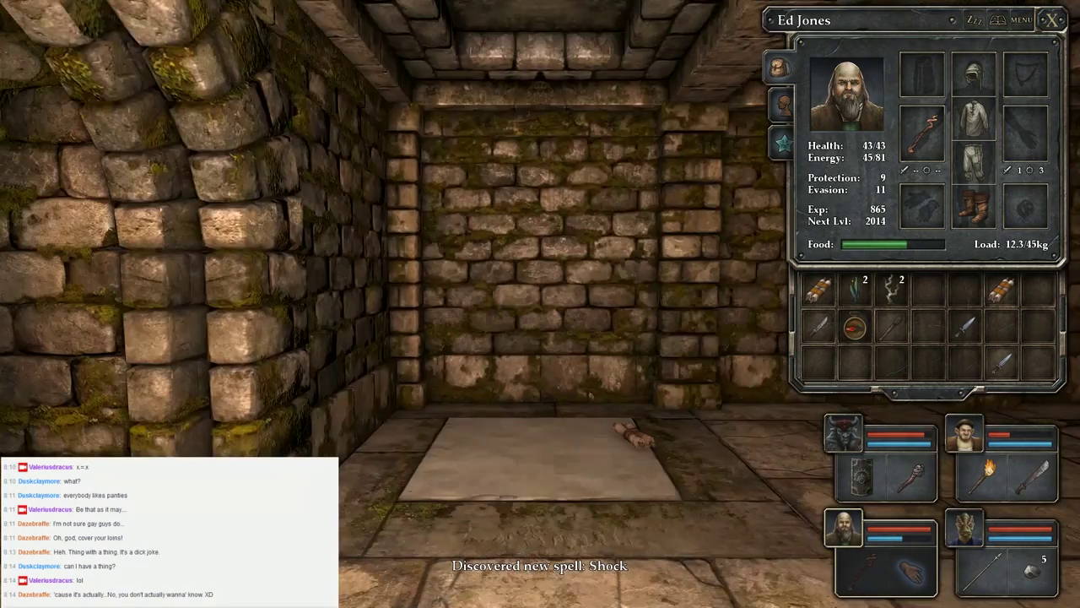
key("e")
left_click(912, 572)
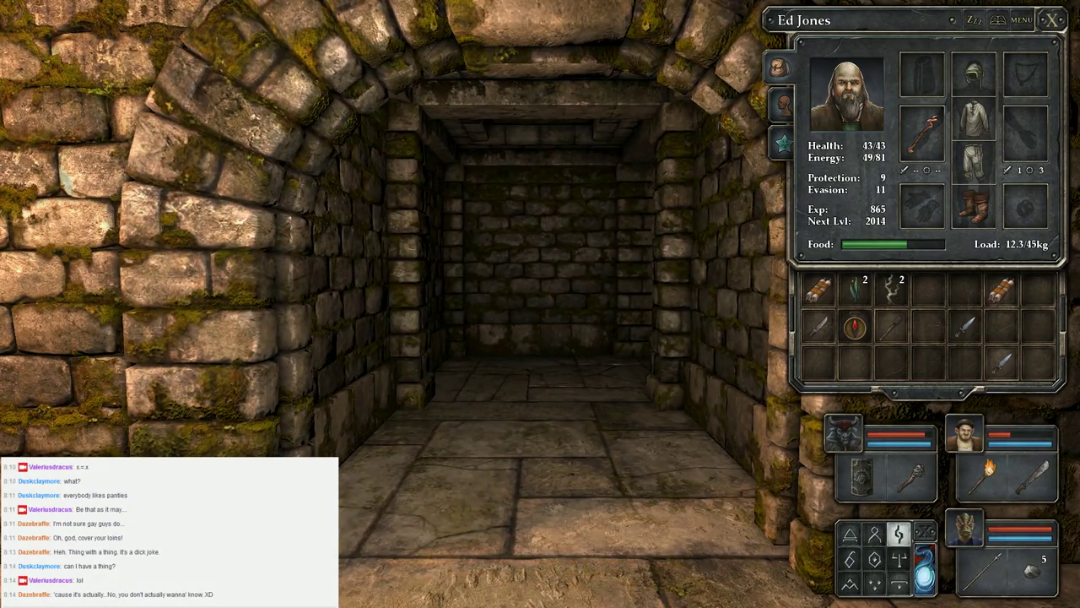
left_click(924, 533)
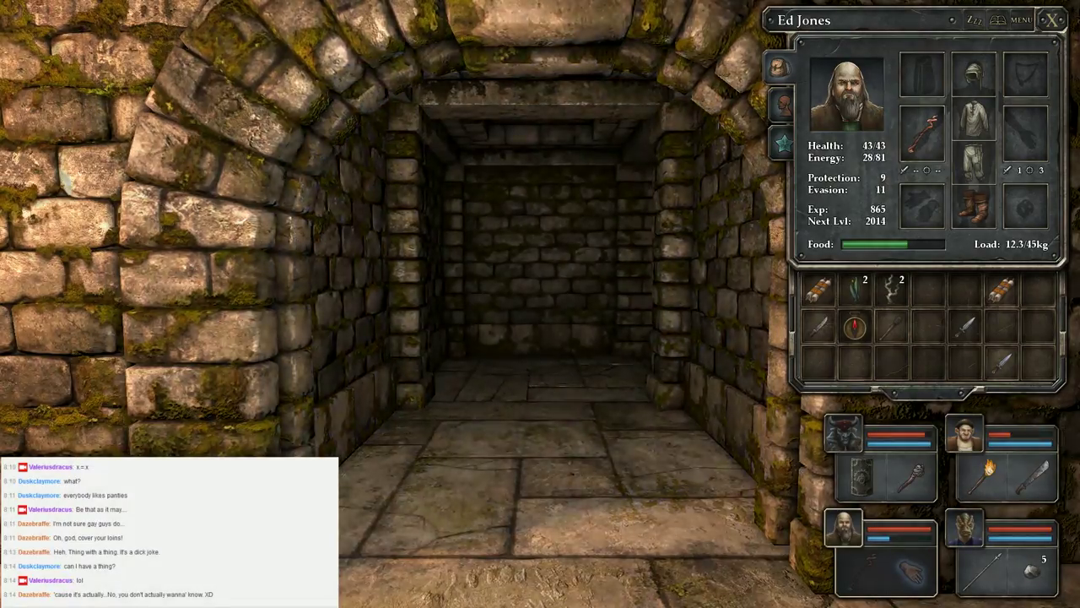
key("w")
Walk to the dead end, read the 'No weapons allowed inside' inscription, and face the alcove
key("w")
key("w")
key("e")
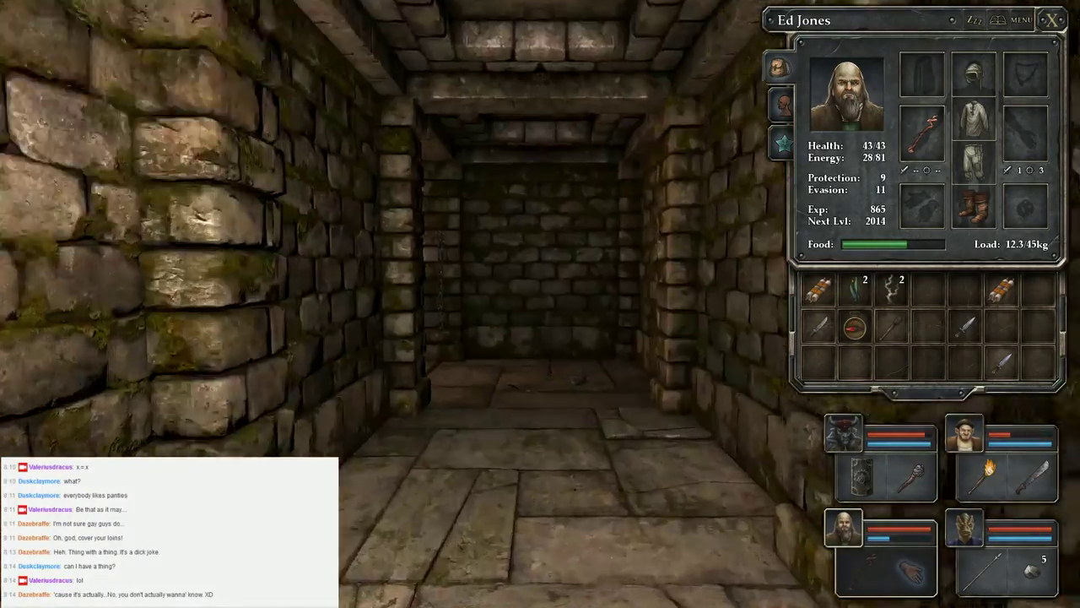
key("w")
key("e")
key("e")
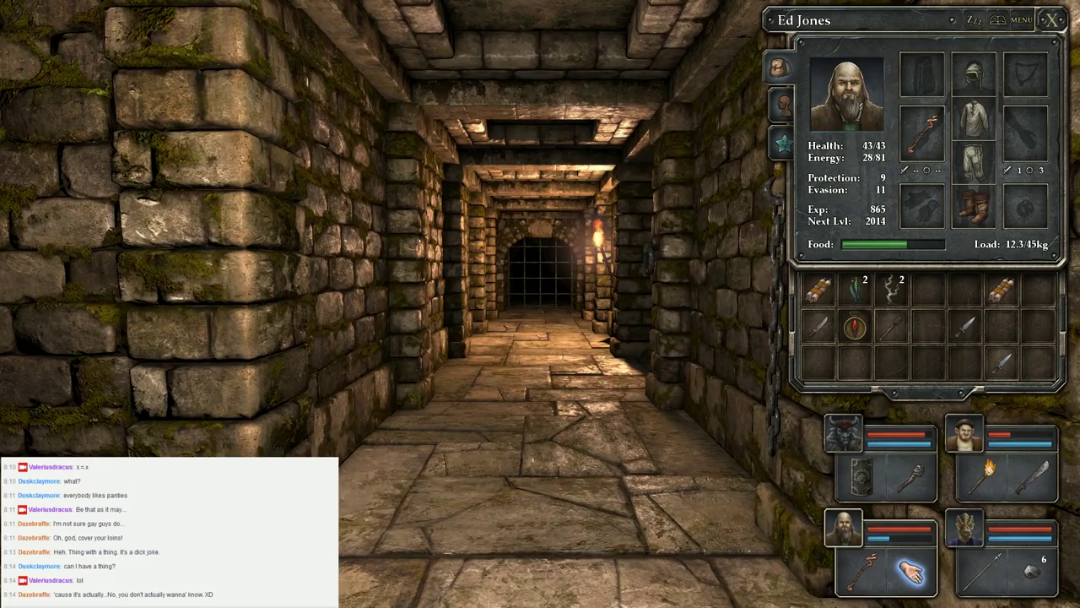
right_click(912, 572)
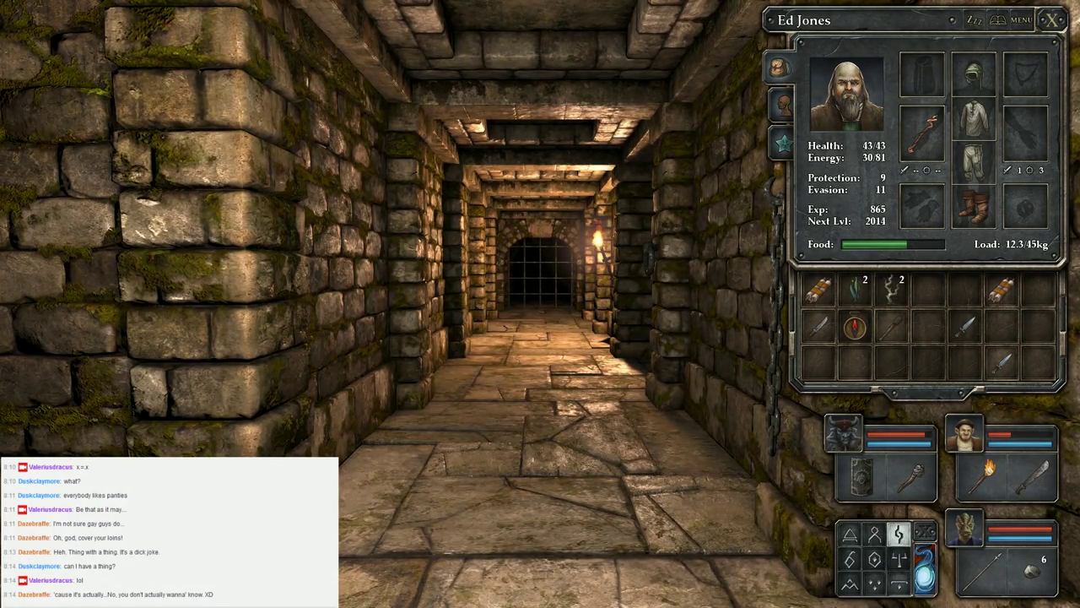
left_click(924, 533)
key("w")
key("w")
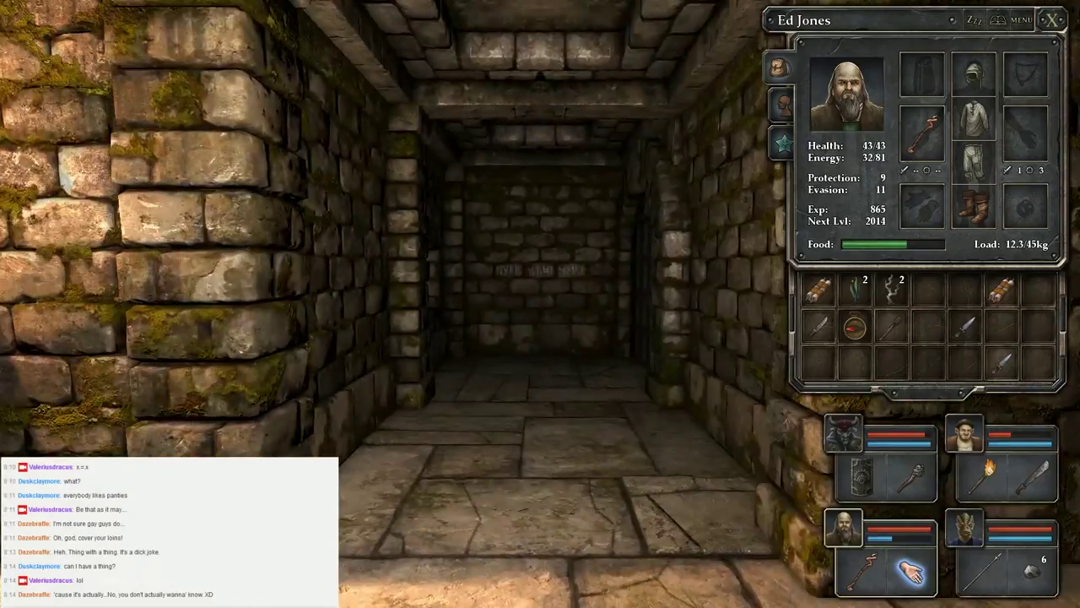
key("q")
key("q")
key("w")
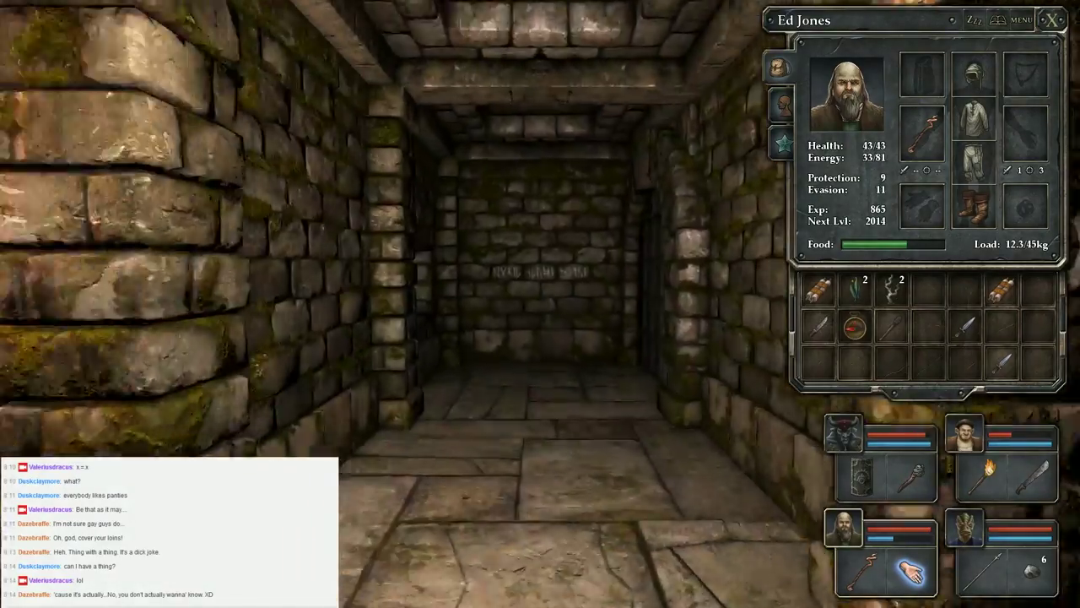
key("w")
key("w")
key("w")
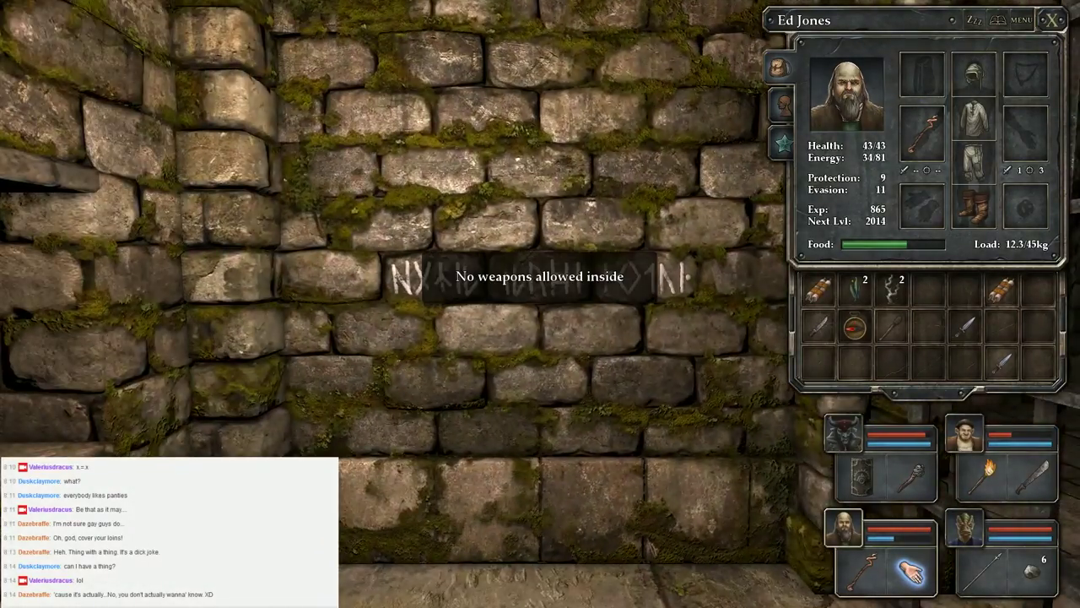
key("q")
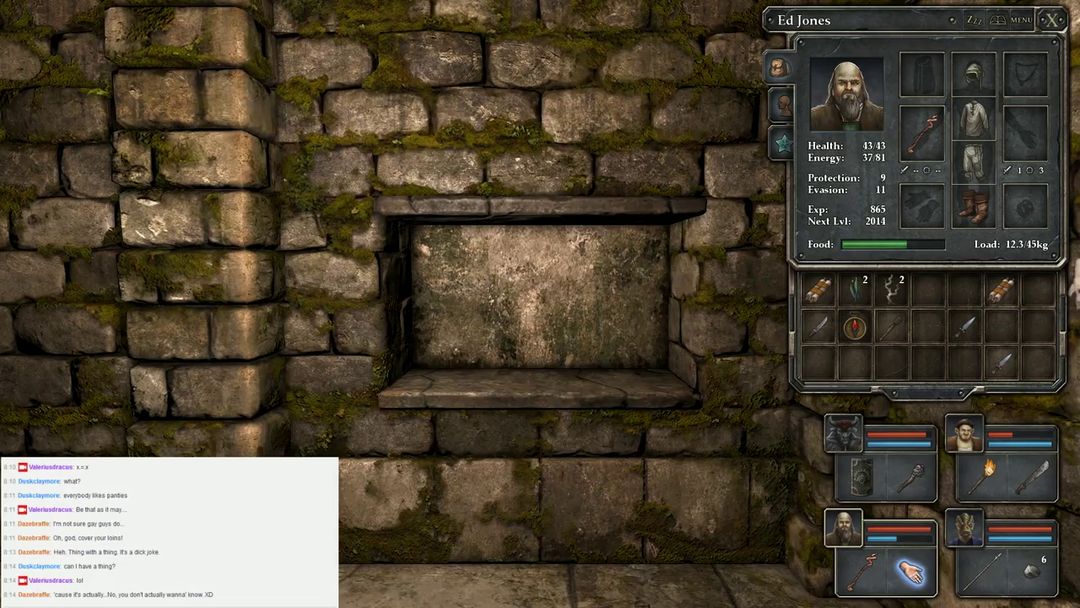
Place a scroll from Gary's inventory into the wall alcove
left_click(964, 434)
left_click(965, 435)
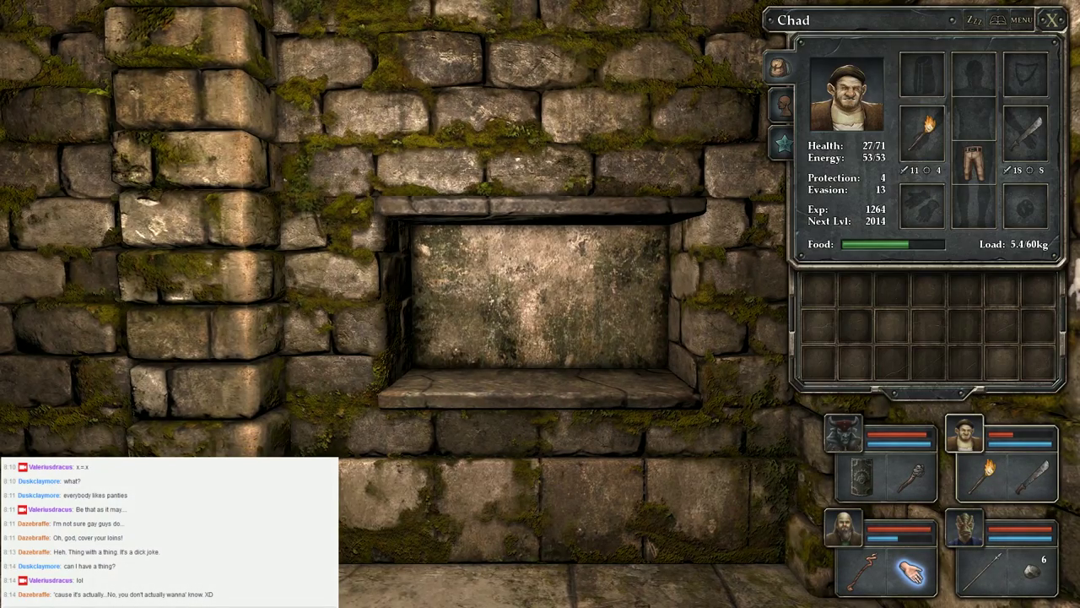
left_click(842, 435)
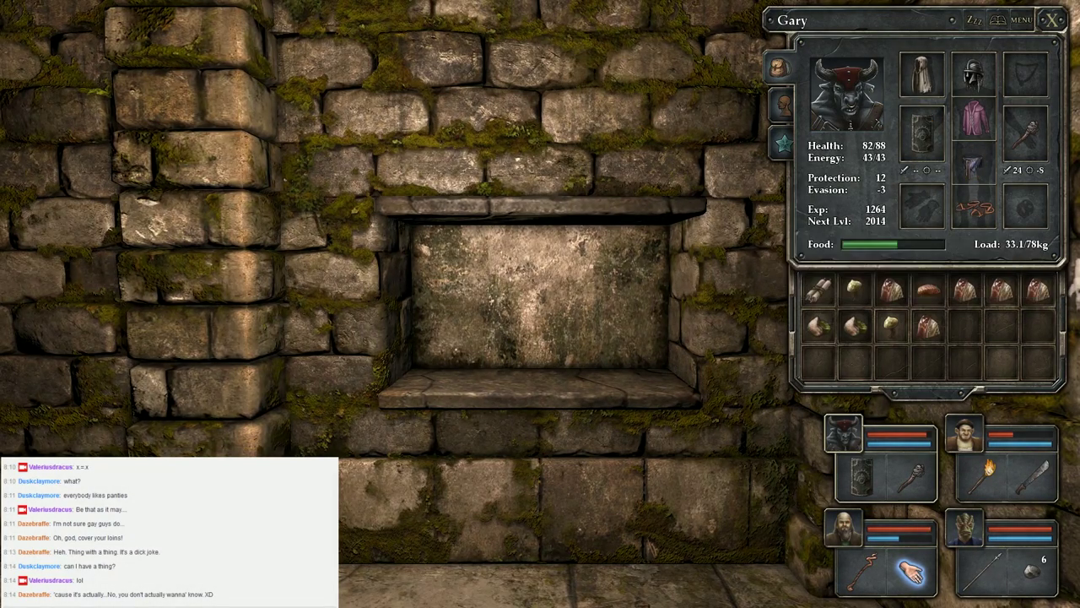
left_click(817, 292)
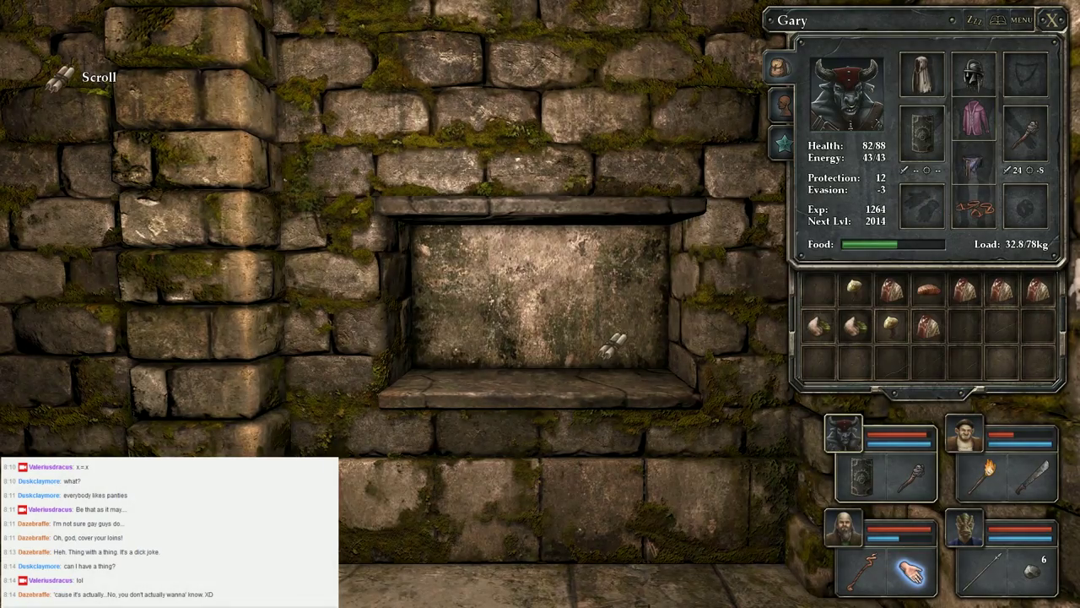
left_click(540, 363)
Take the scroll back into Gary's inventory, view Chad's and Larry's sheets, and rest
key("q")
key("e")
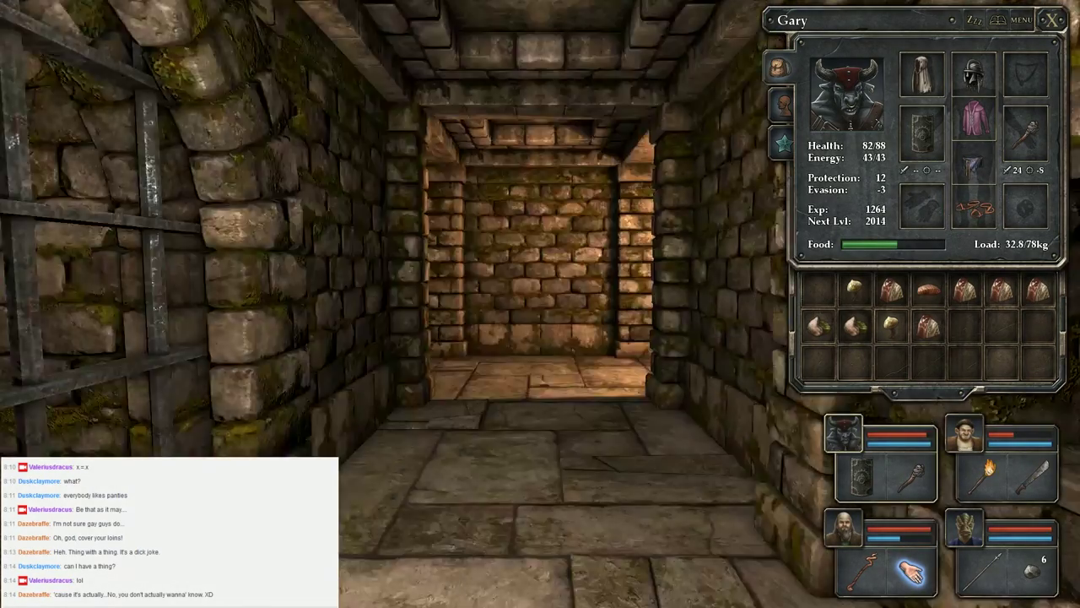
key("e")
left_click(540, 363)
left_click(810, 291)
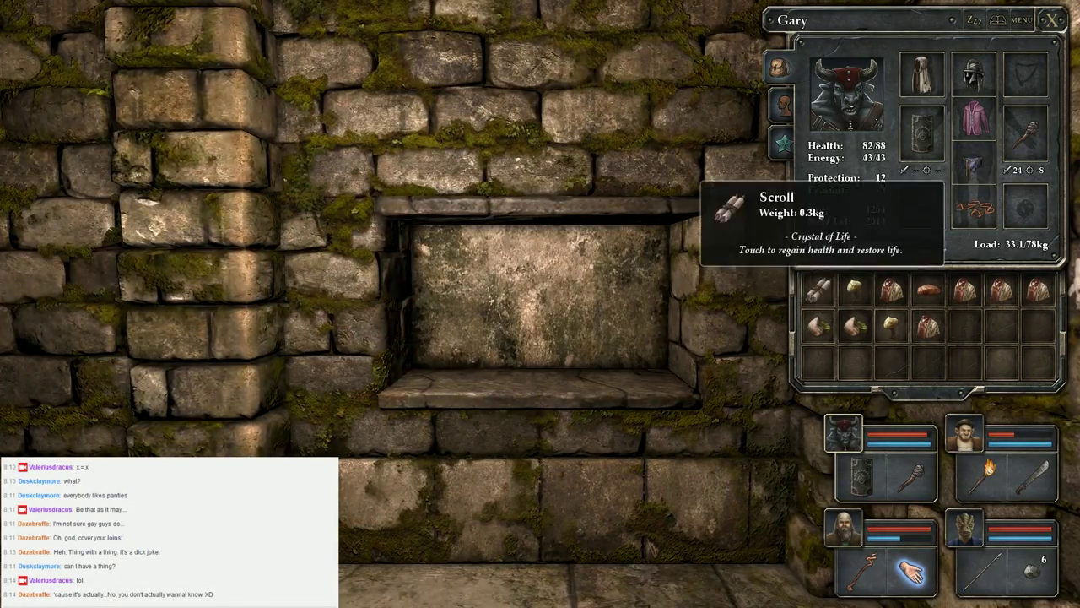
left_click(967, 435)
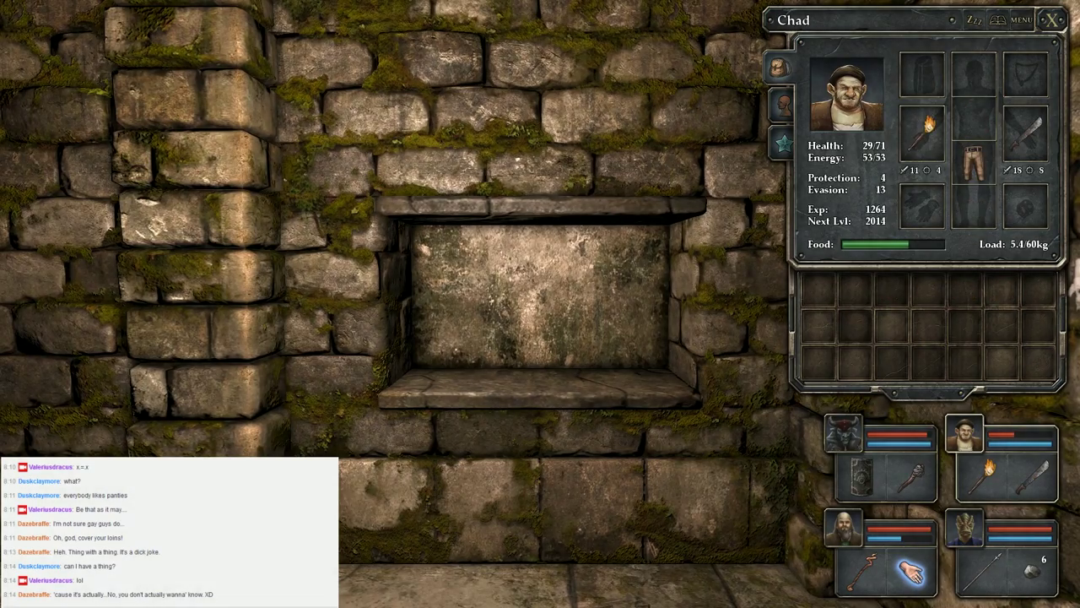
left_click(967, 531)
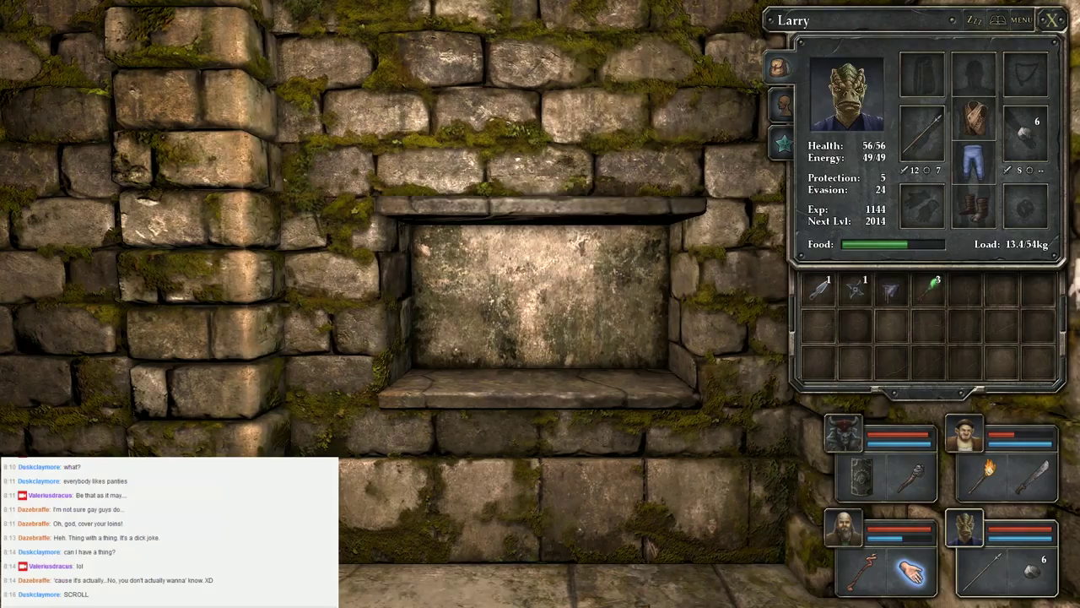
key("r")
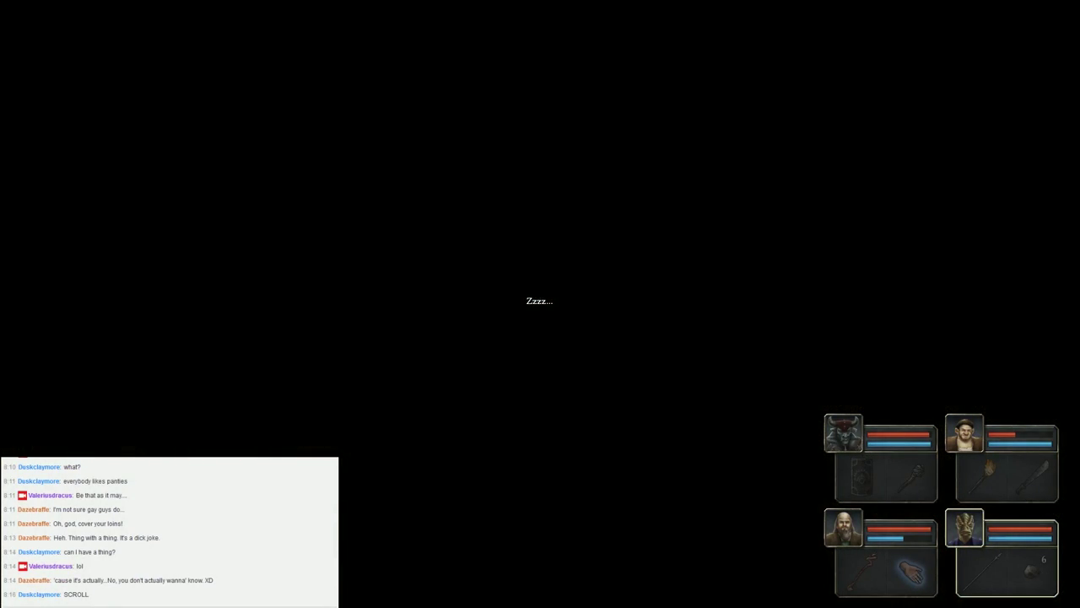